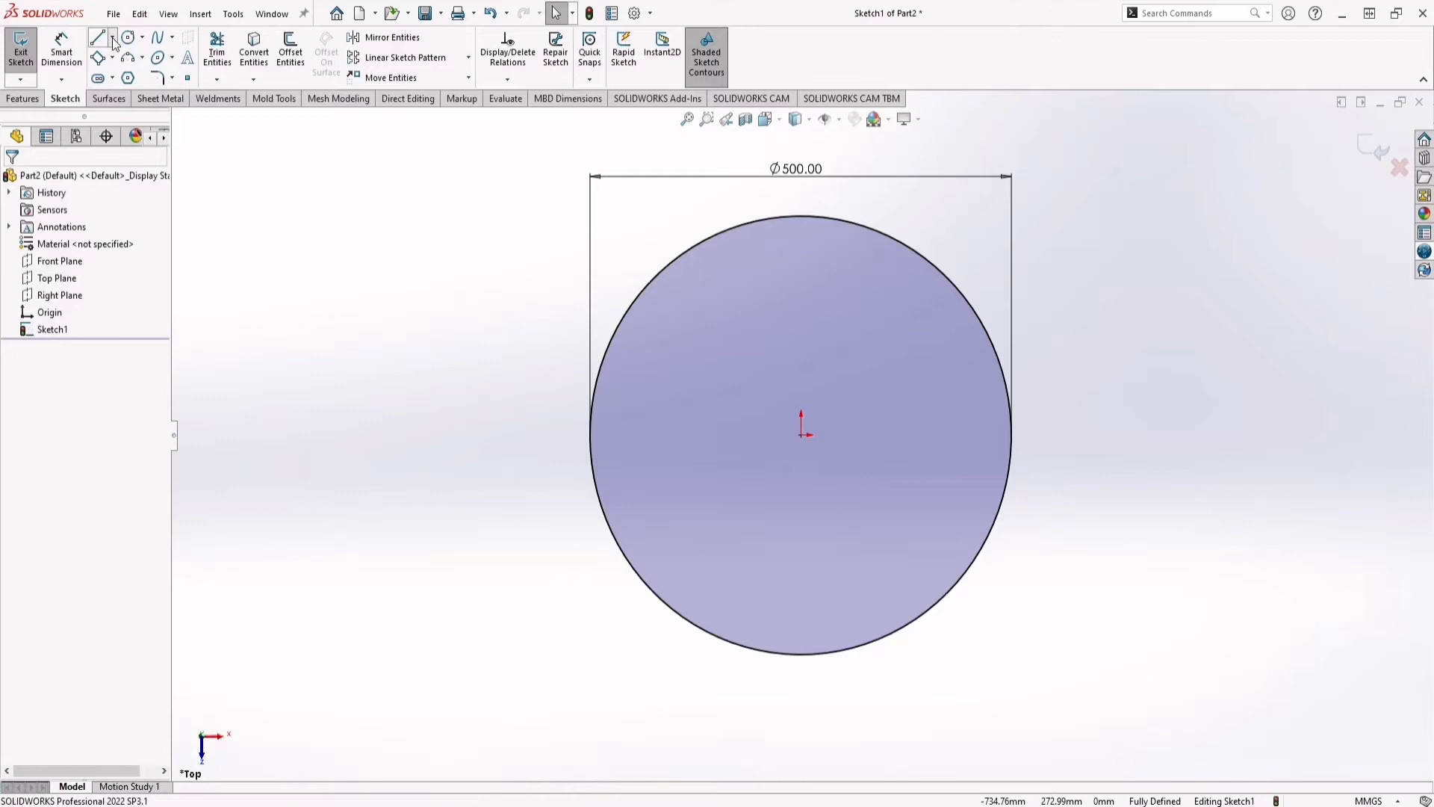
Step: Sketch a vertical centerline from the origin down to the circle's lower edge, 250 mm long
{"action": "left_click", "coordinate": [111, 86]}
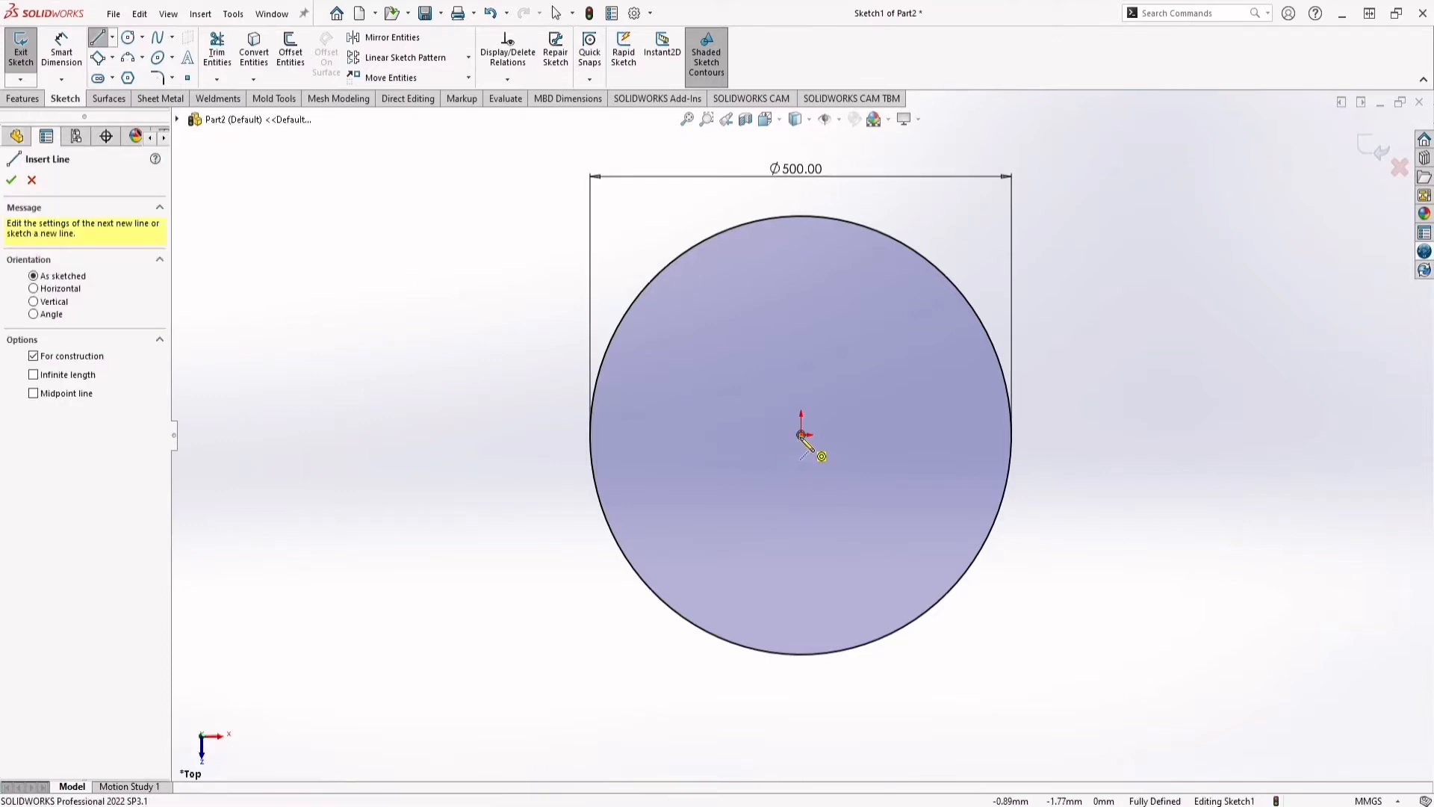
{"action": "left_click", "coordinate": [801, 435]}
{"action": "left_click", "coordinate": [802, 655]}
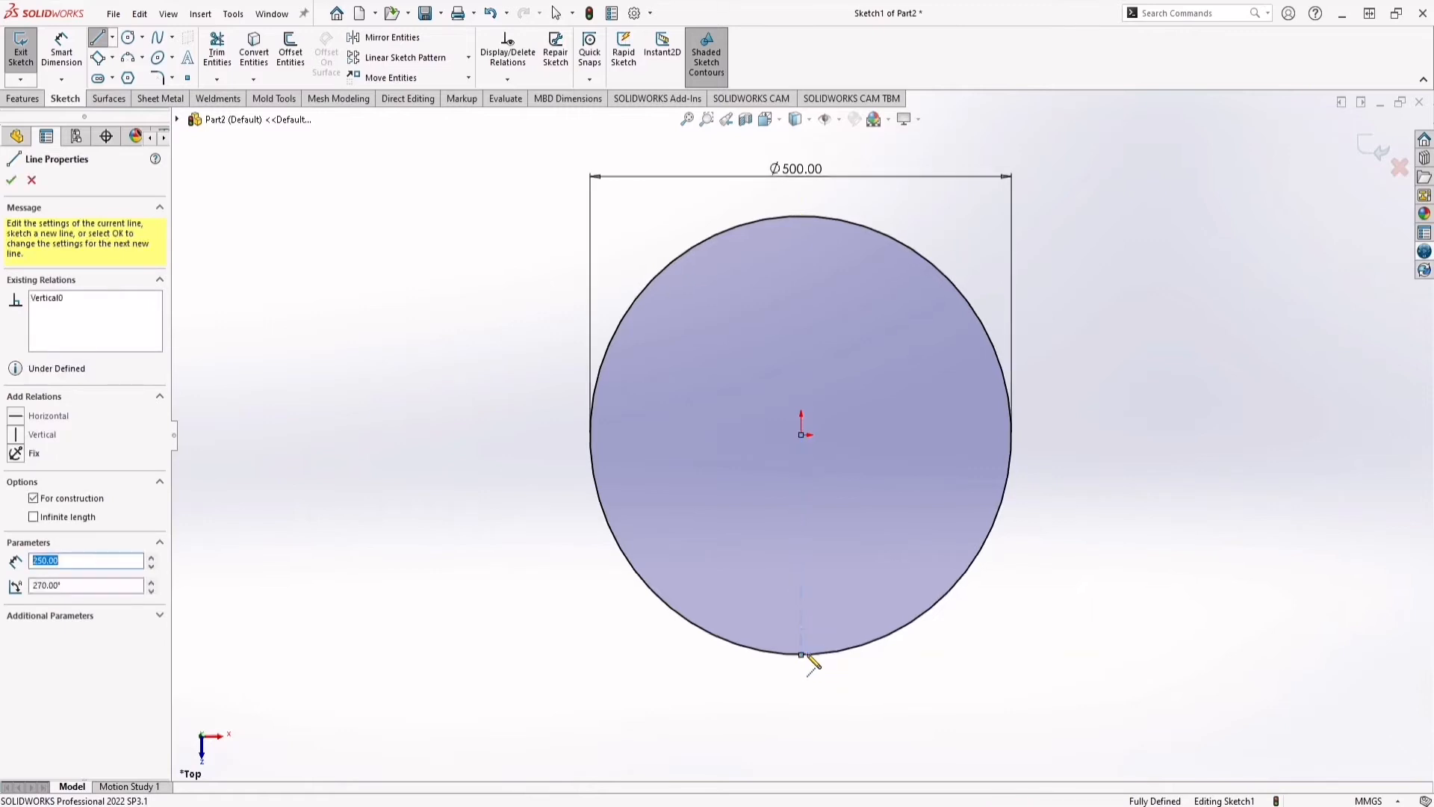
{"action": "key", "text": "Escape"}
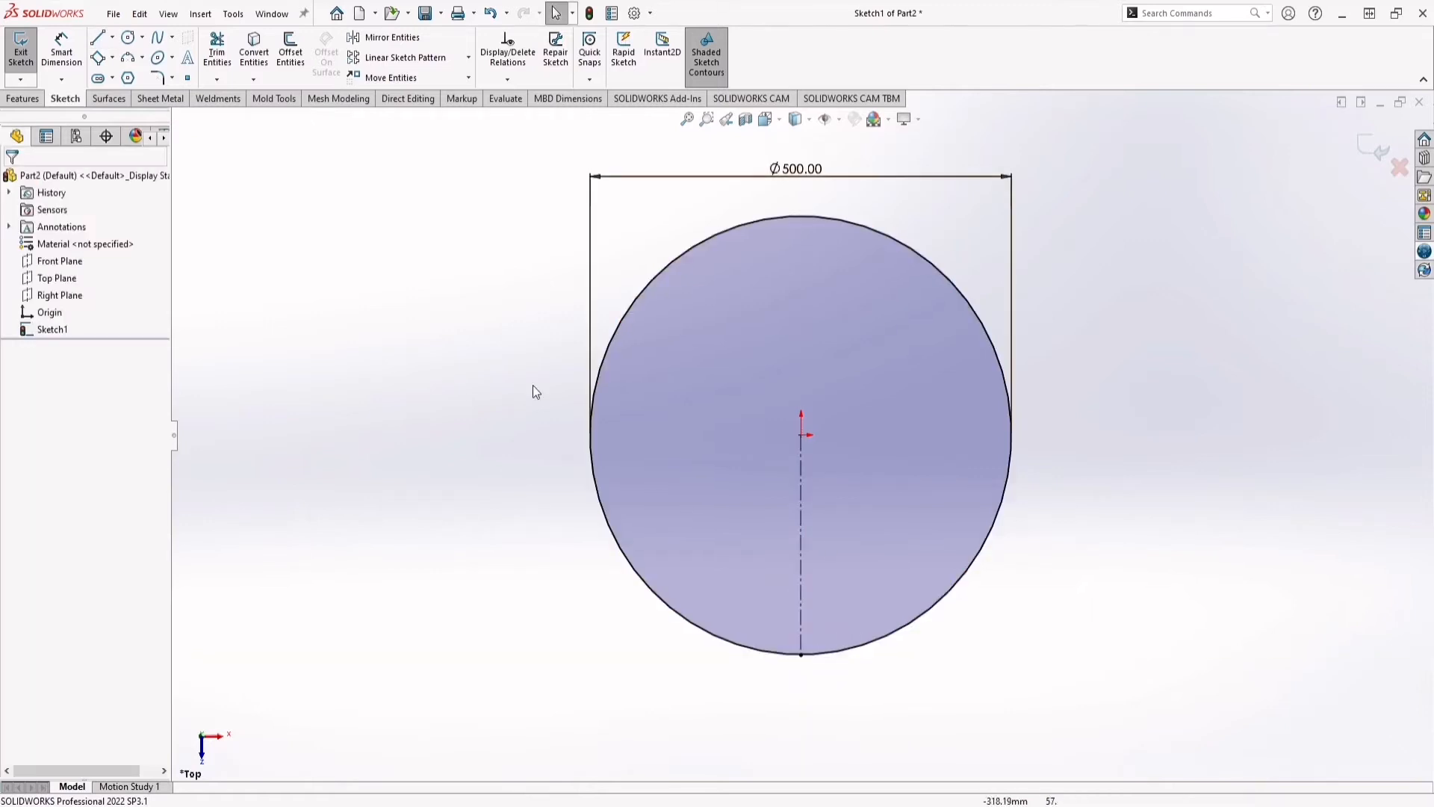
Step: Offset the vertical centerline by 0.50 mm to its right side with Offset Entities
{"action": "left_click", "coordinate": [294, 53]}
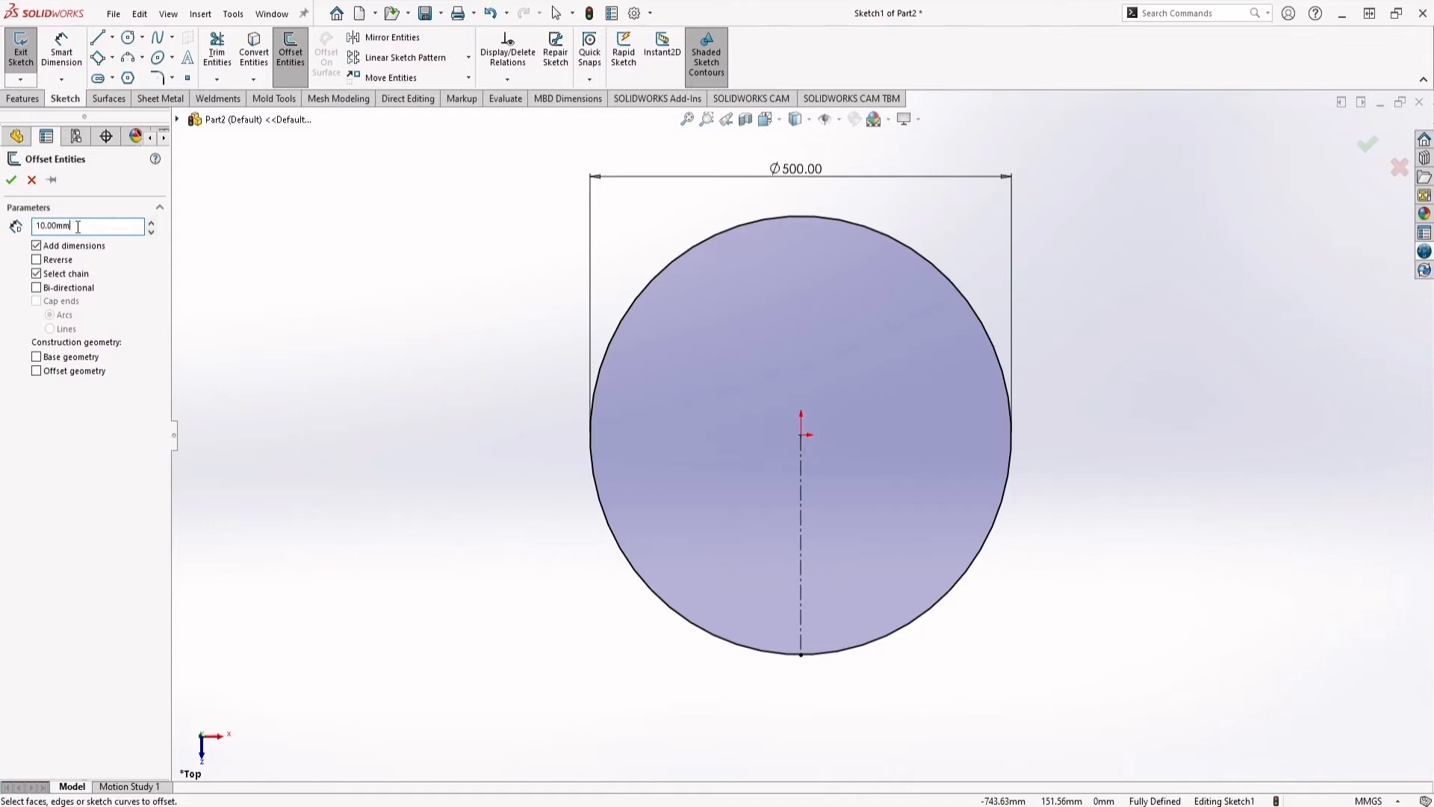
{"action": "key", "text": "BackSpace"}
{"action": "key", "text": "Return"}
{"action": "left_click", "coordinate": [800, 534]}
{"action": "left_click", "coordinate": [835, 535]}
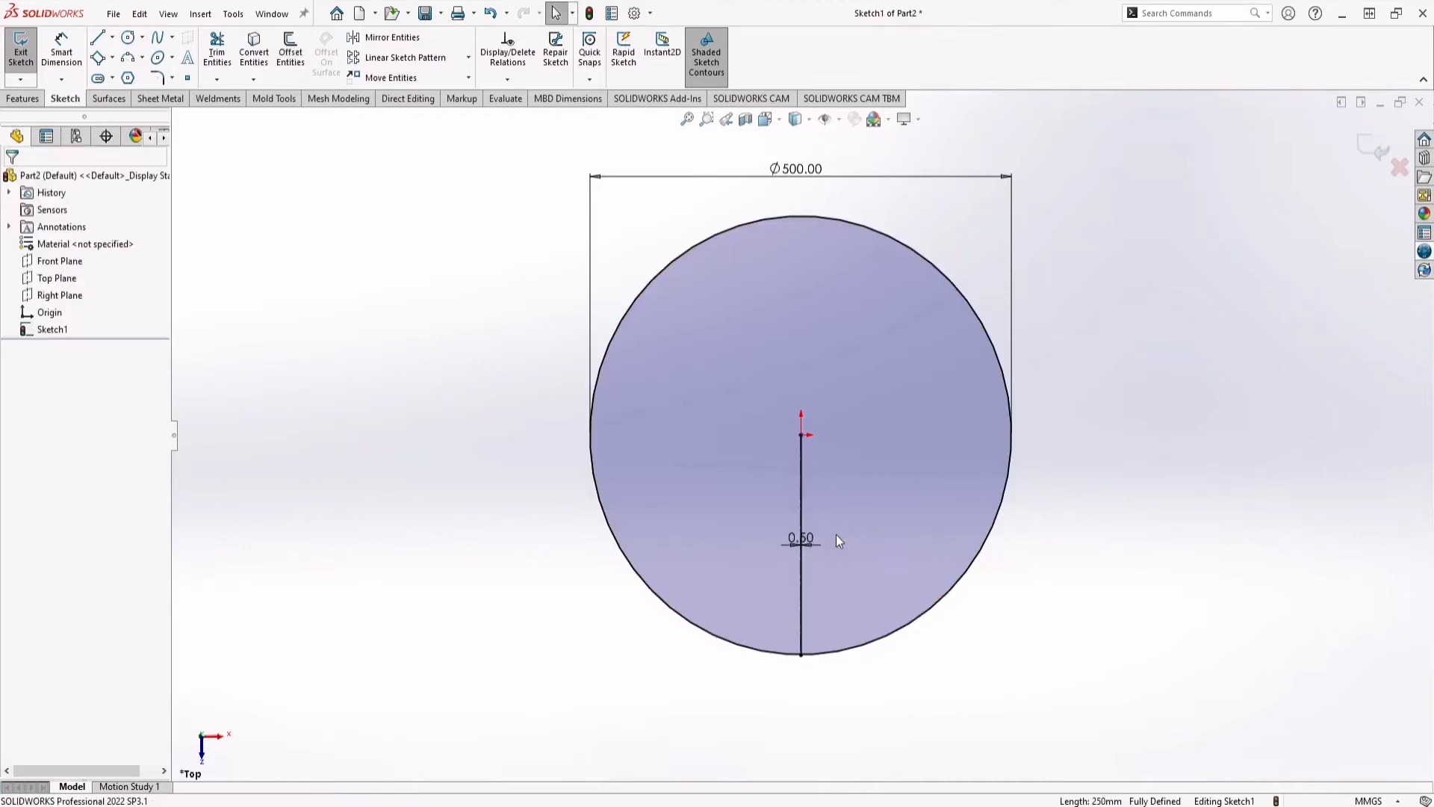
Step: Offset the same centerline by 0.50 mm to its left side
{"action": "scroll", "coordinate": [799, 560], "scroll_direction": "down", "scroll_amount": 6}
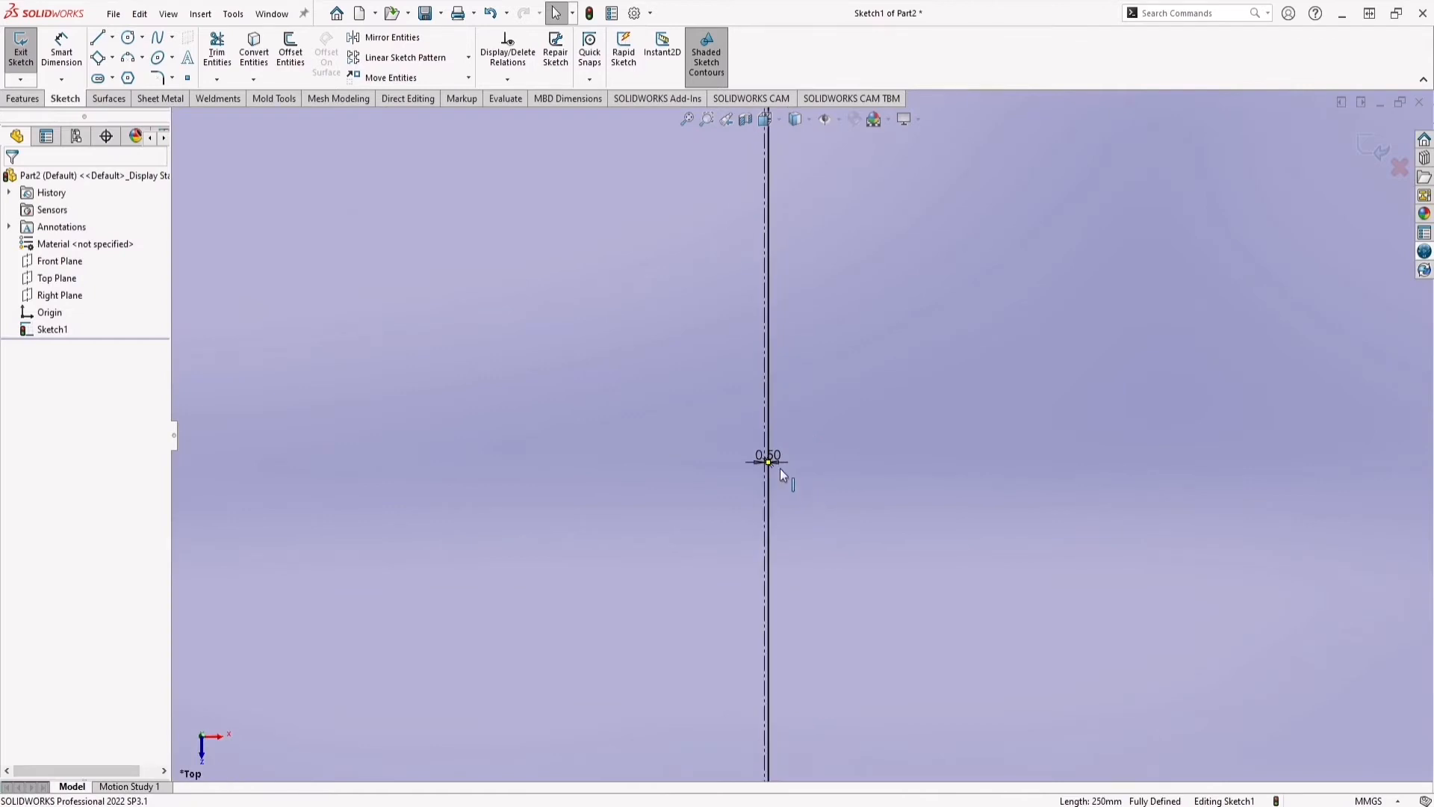
{"action": "scroll", "coordinate": [776, 467], "scroll_direction": "down", "scroll_amount": 5}
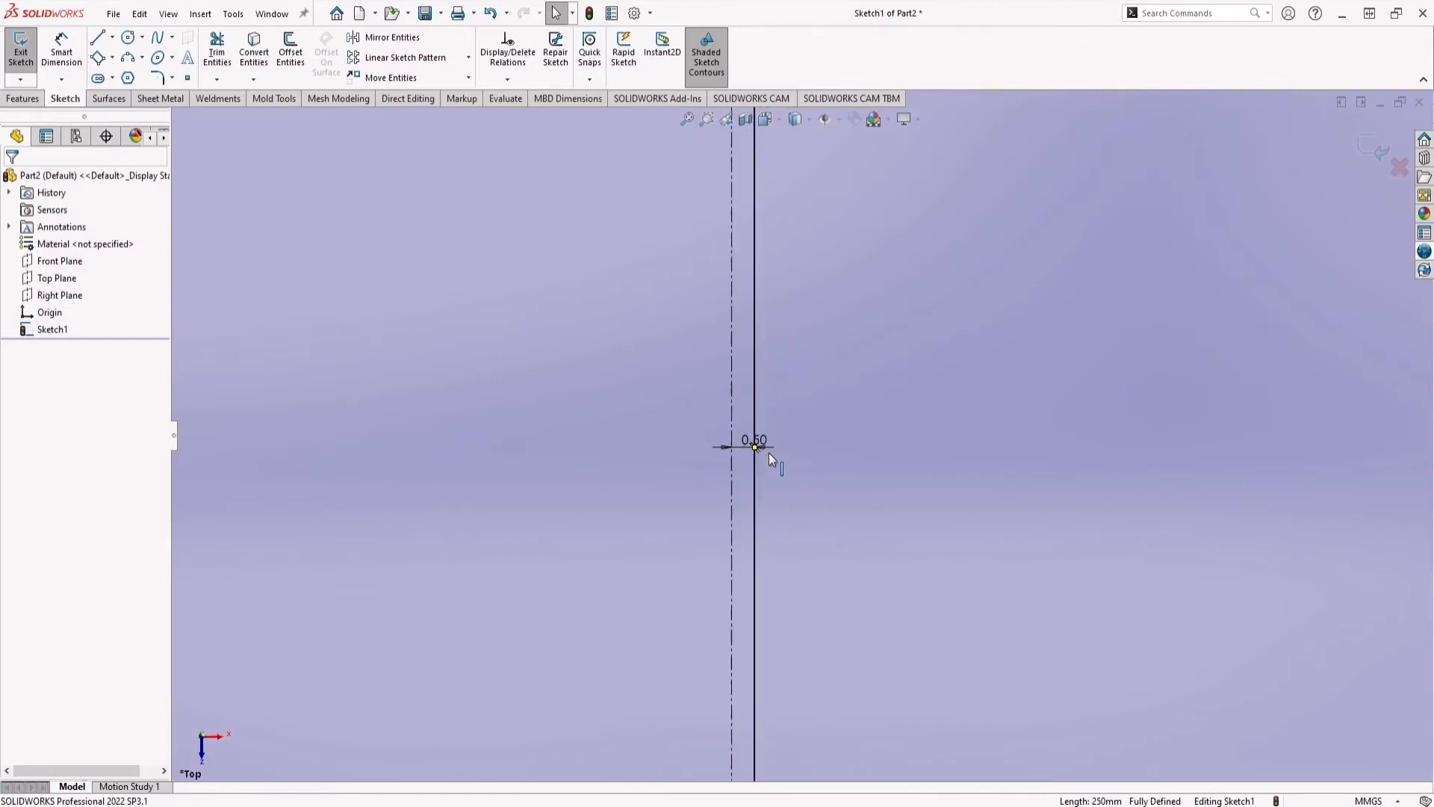
{"action": "key", "text": "Return"}
{"action": "left_click", "coordinate": [725, 483]}
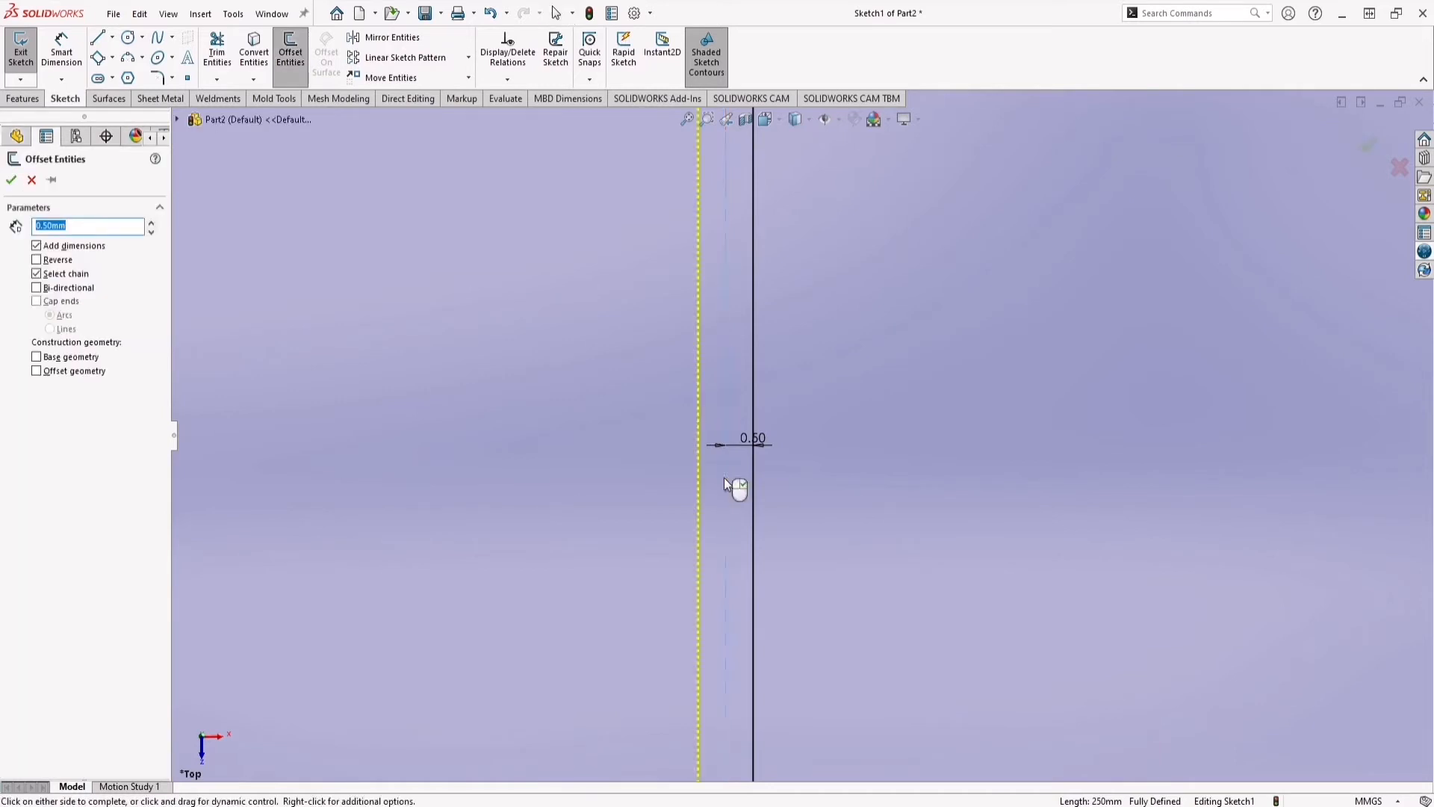
{"action": "left_click", "coordinate": [617, 485]}
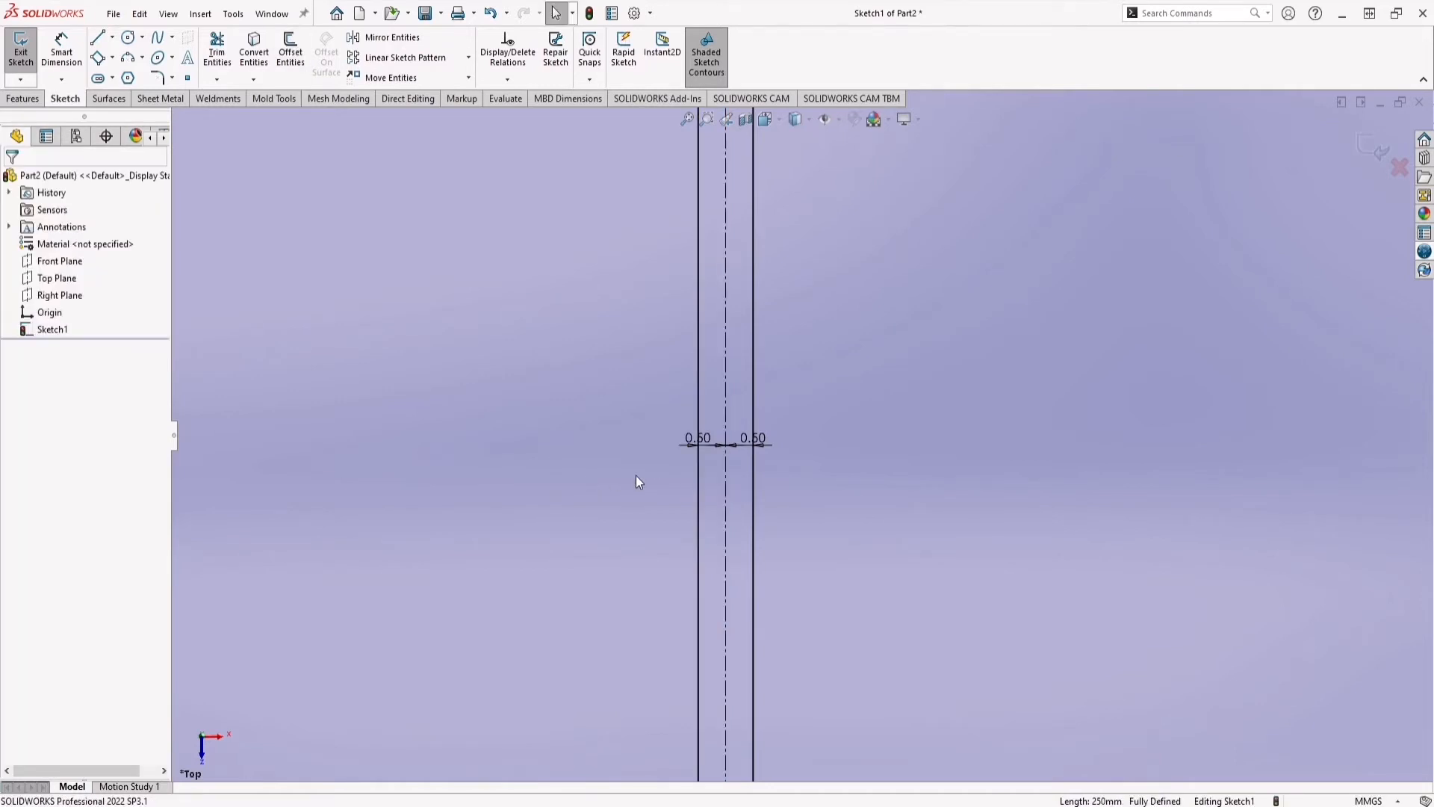
Step: Convert the two offset lines on either side of the centerline to construction geometry
{"action": "left_click", "coordinate": [699, 516]}
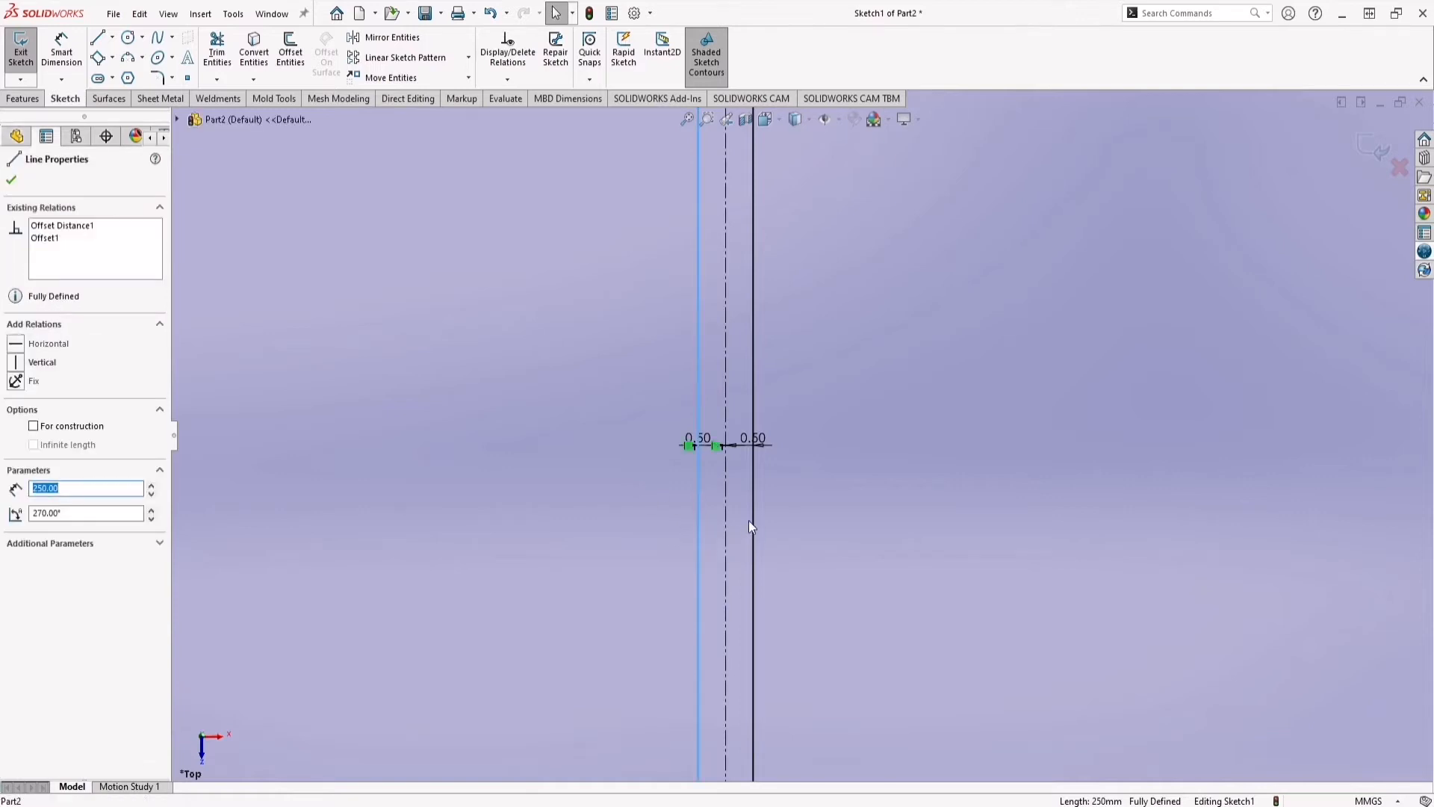
{"action": "left_click", "coordinate": [752, 516], "text": "ctrl"}
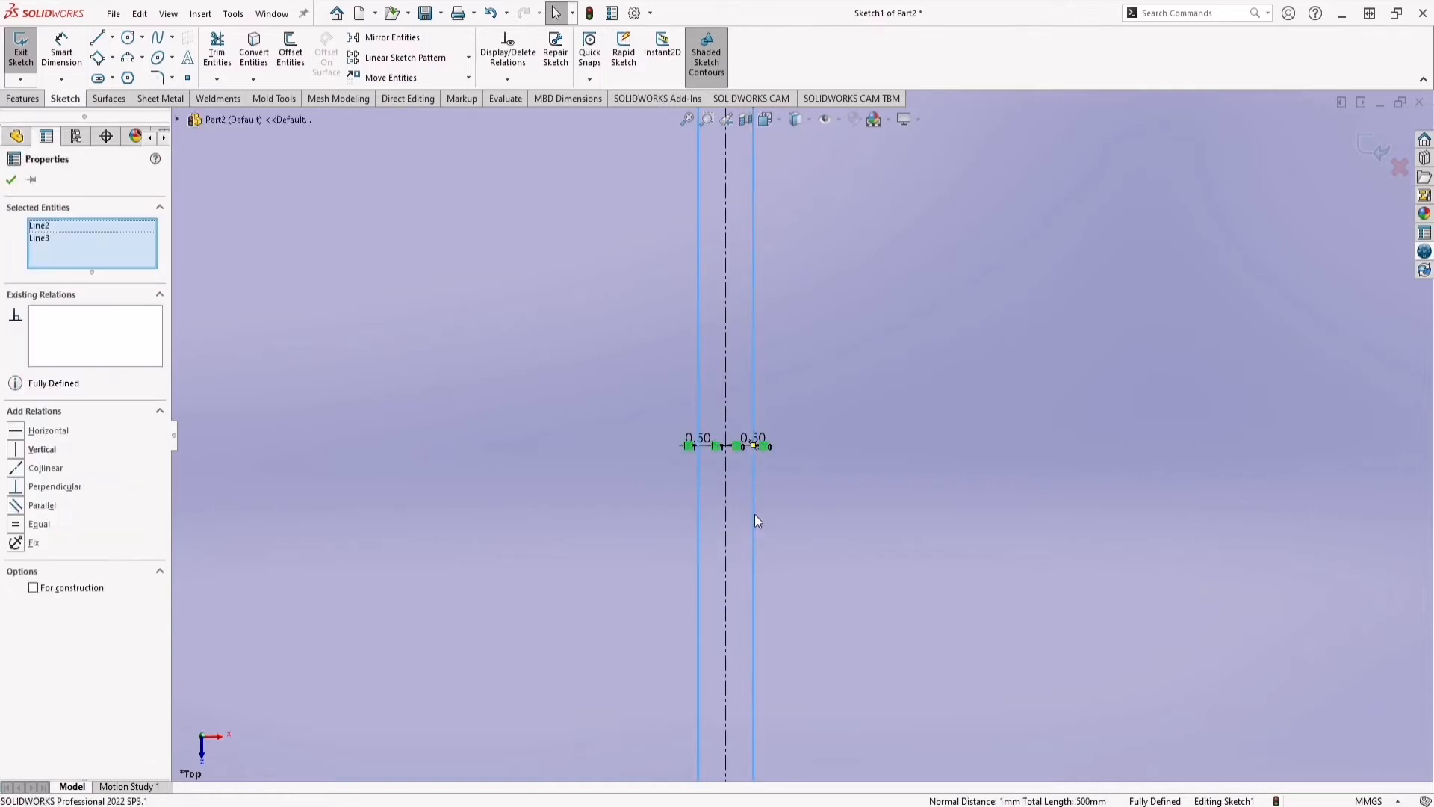
{"action": "left_click", "coordinate": [814, 473]}
Step: Power trim both circle segments between the two offset lines to open a gap at the circle's lower end
{"action": "scroll", "coordinate": [724, 499], "scroll_direction": "up", "scroll_amount": 2}
{"action": "scroll", "coordinate": [717, 508], "scroll_direction": "up", "scroll_amount": 3}
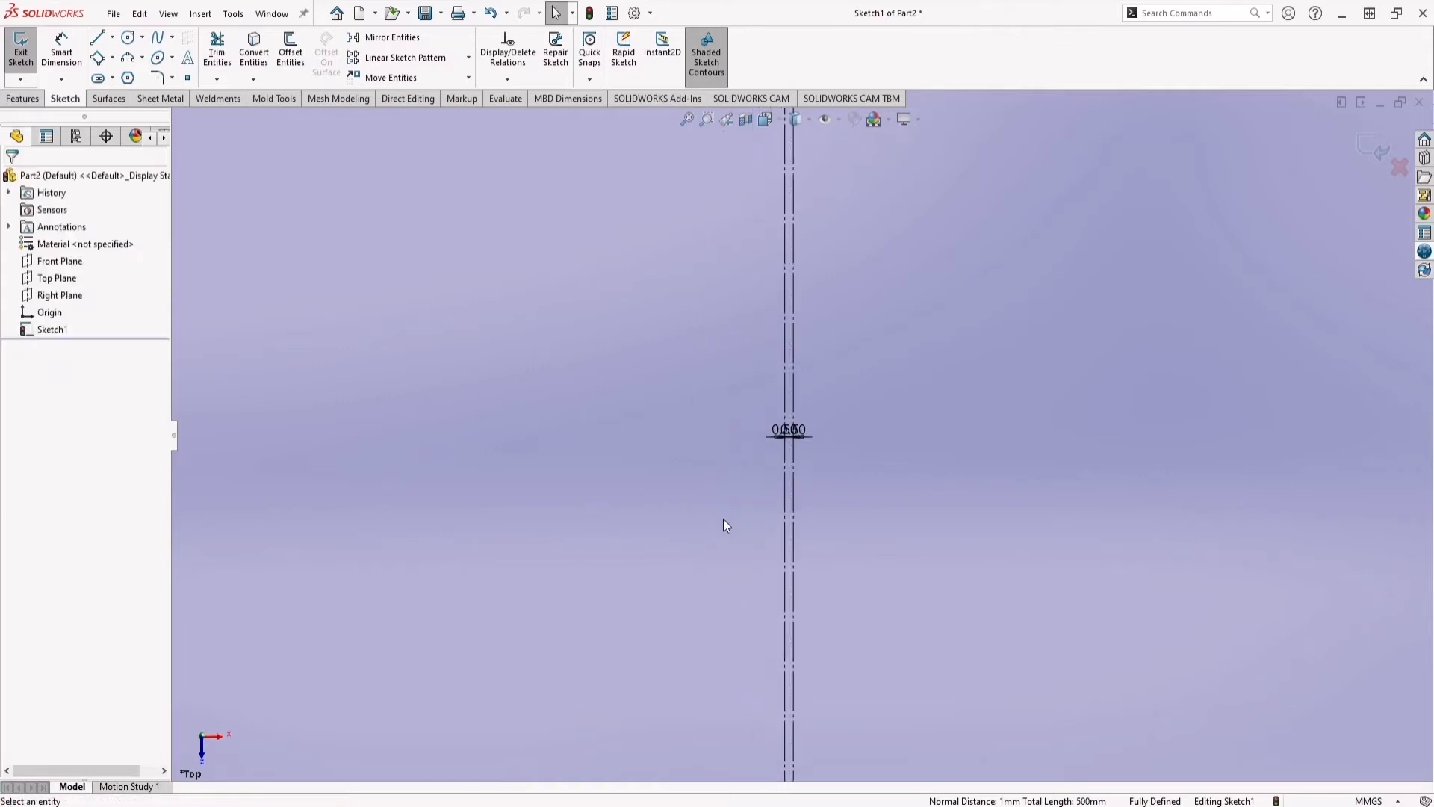
{"action": "scroll", "coordinate": [800, 550], "scroll_direction": "down", "scroll_amount": 4}
{"action": "scroll", "coordinate": [807, 493], "scroll_direction": "down", "scroll_amount": 5}
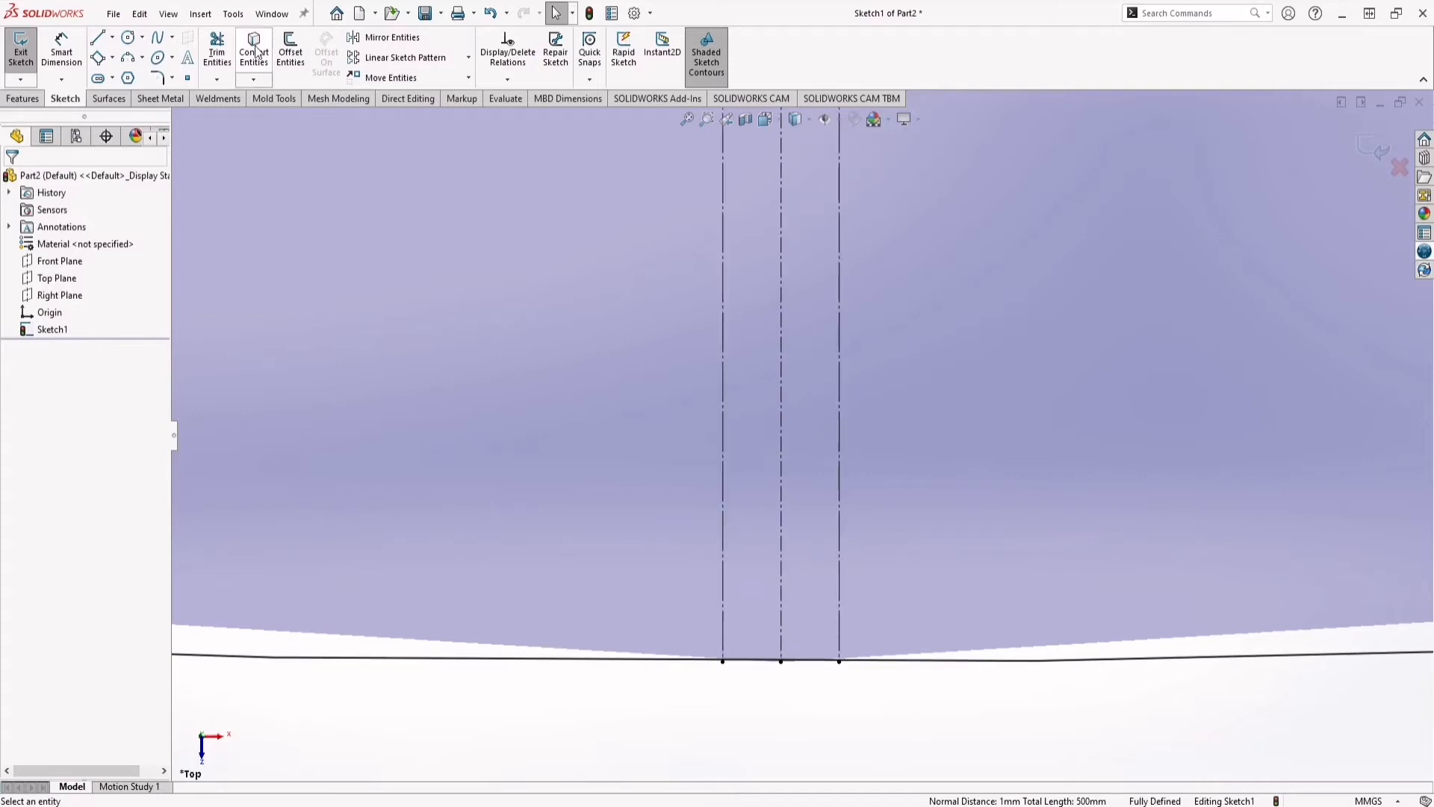
{"action": "left_click", "coordinate": [216, 55]}
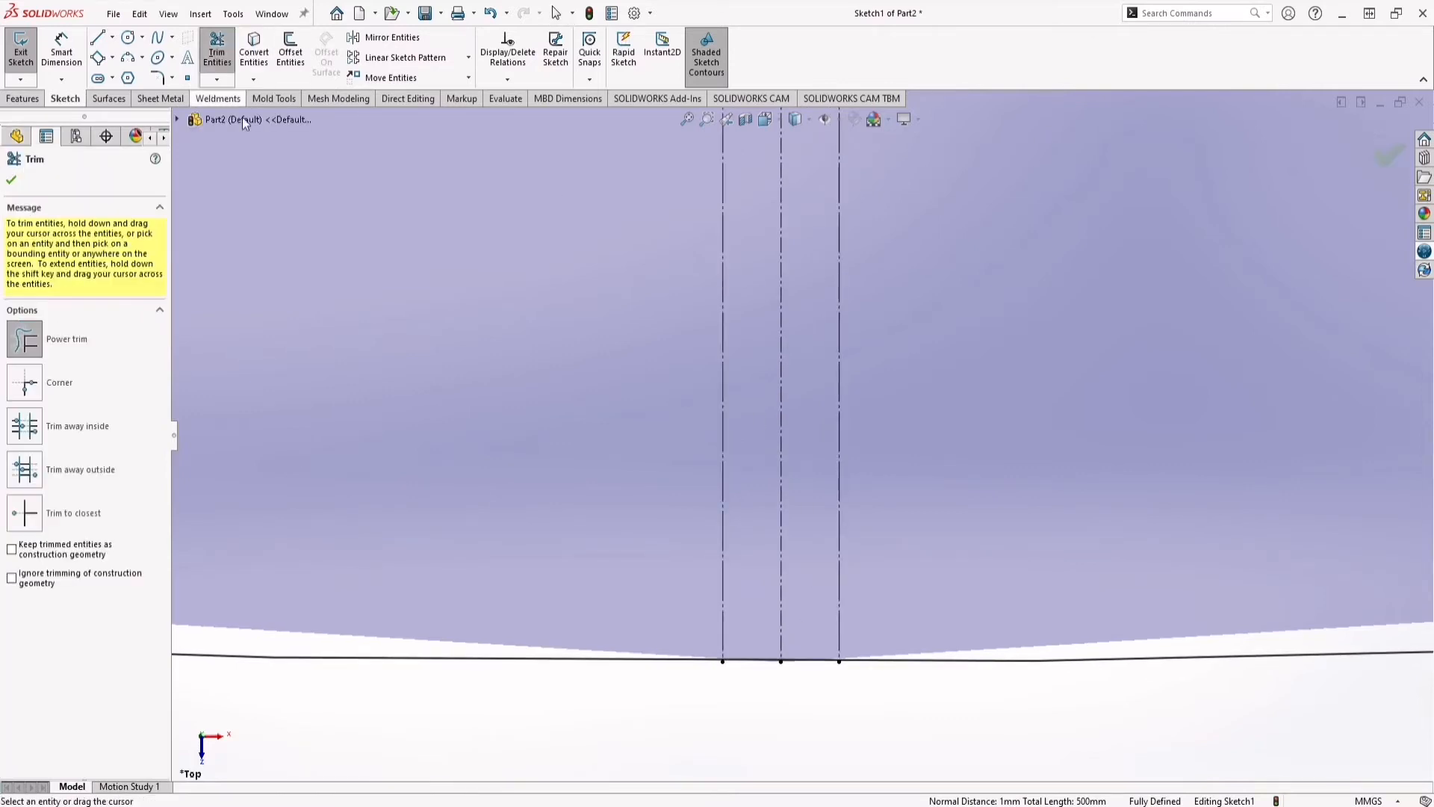
{"action": "left_click_drag", "start_coordinate": [752, 685], "coordinate": [757, 621]}
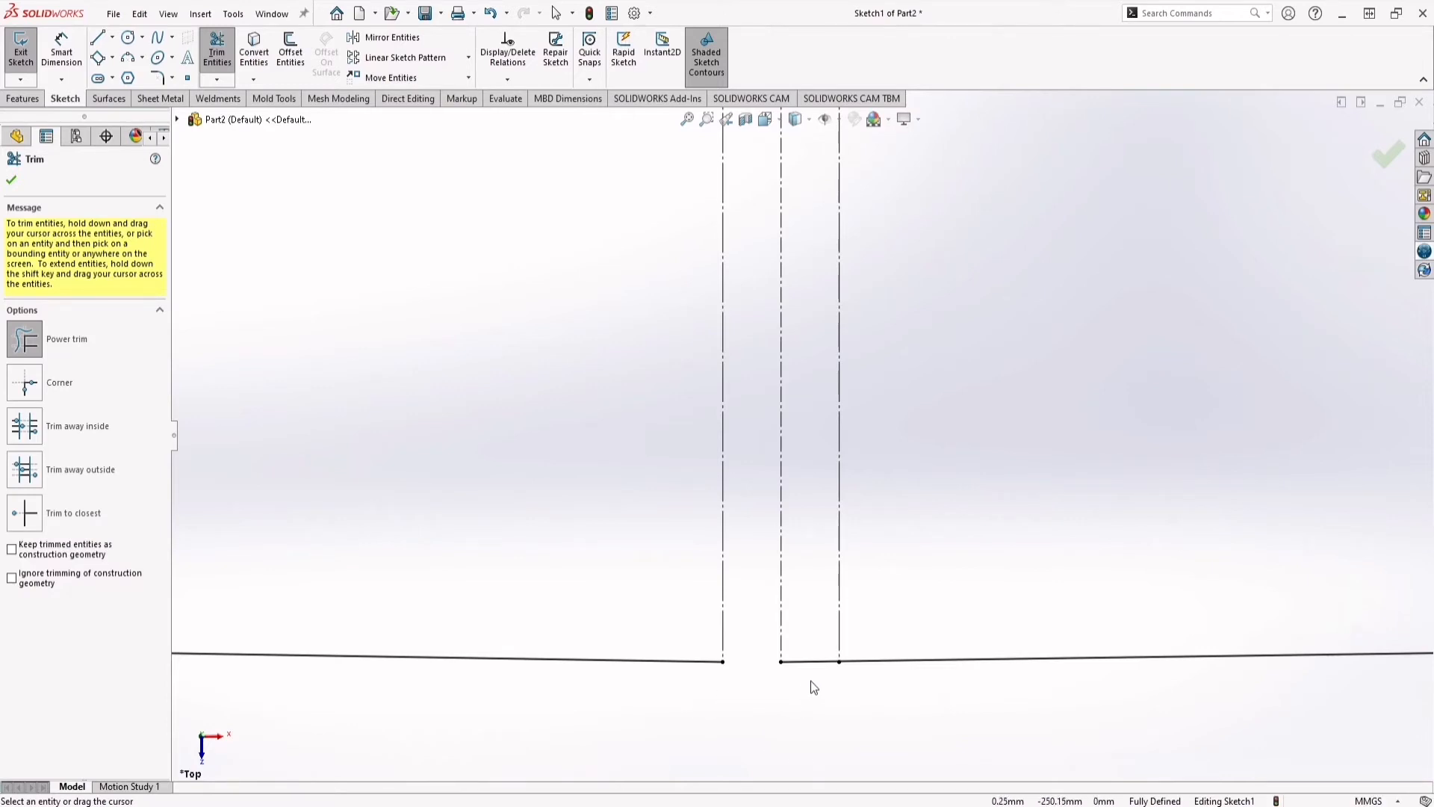
{"action": "left_click_drag", "start_coordinate": [810, 680], "coordinate": [810, 631]}
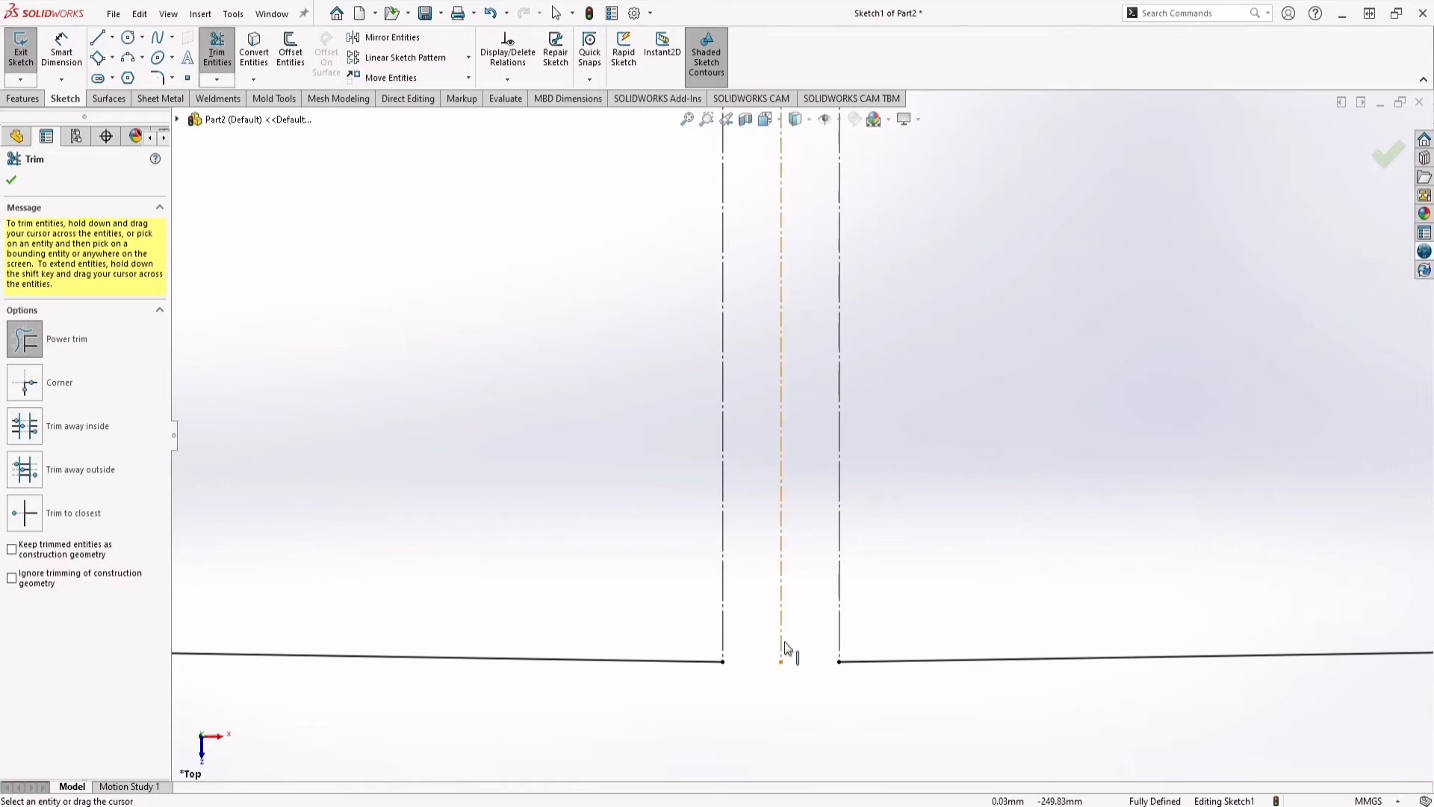
{"action": "left_click", "coordinate": [11, 182]}
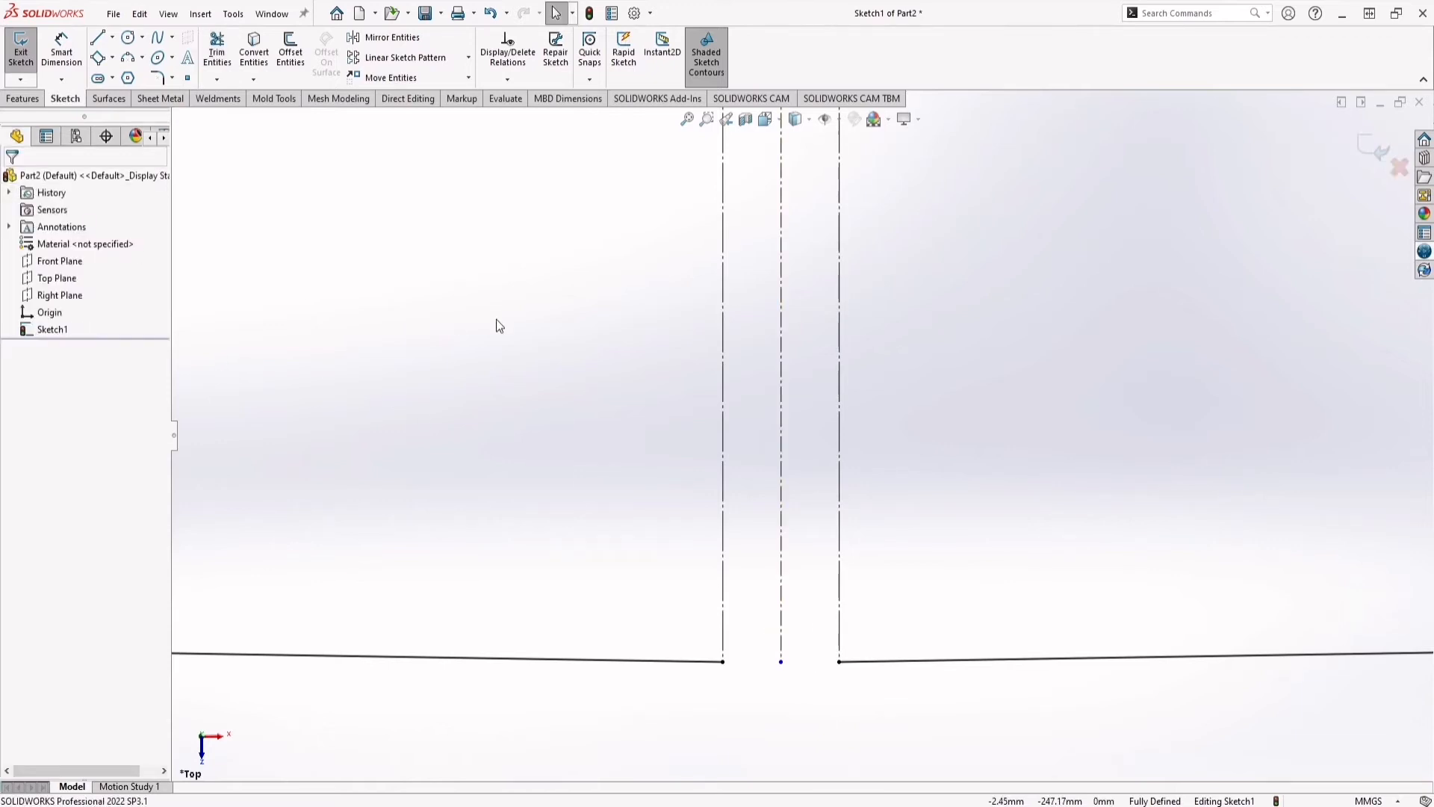
Step: Fit the whole profile in view and exit the split circle's sketch
{"action": "scroll", "coordinate": [567, 378], "scroll_direction": "up", "scroll_amount": 4}
{"action": "scroll", "coordinate": [644, 404], "scroll_direction": "up", "scroll_amount": 6}
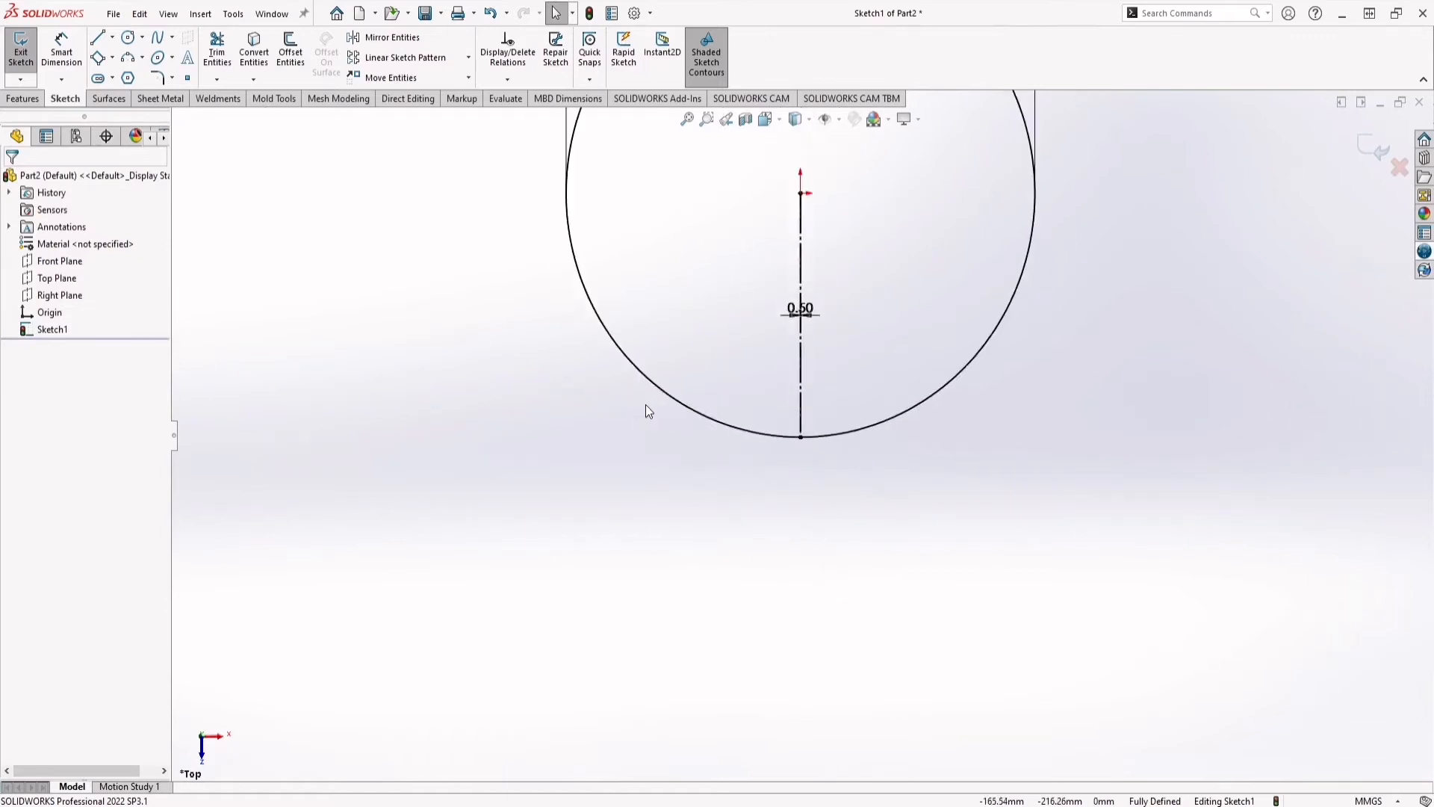
{"action": "left_click", "coordinate": [686, 120]}
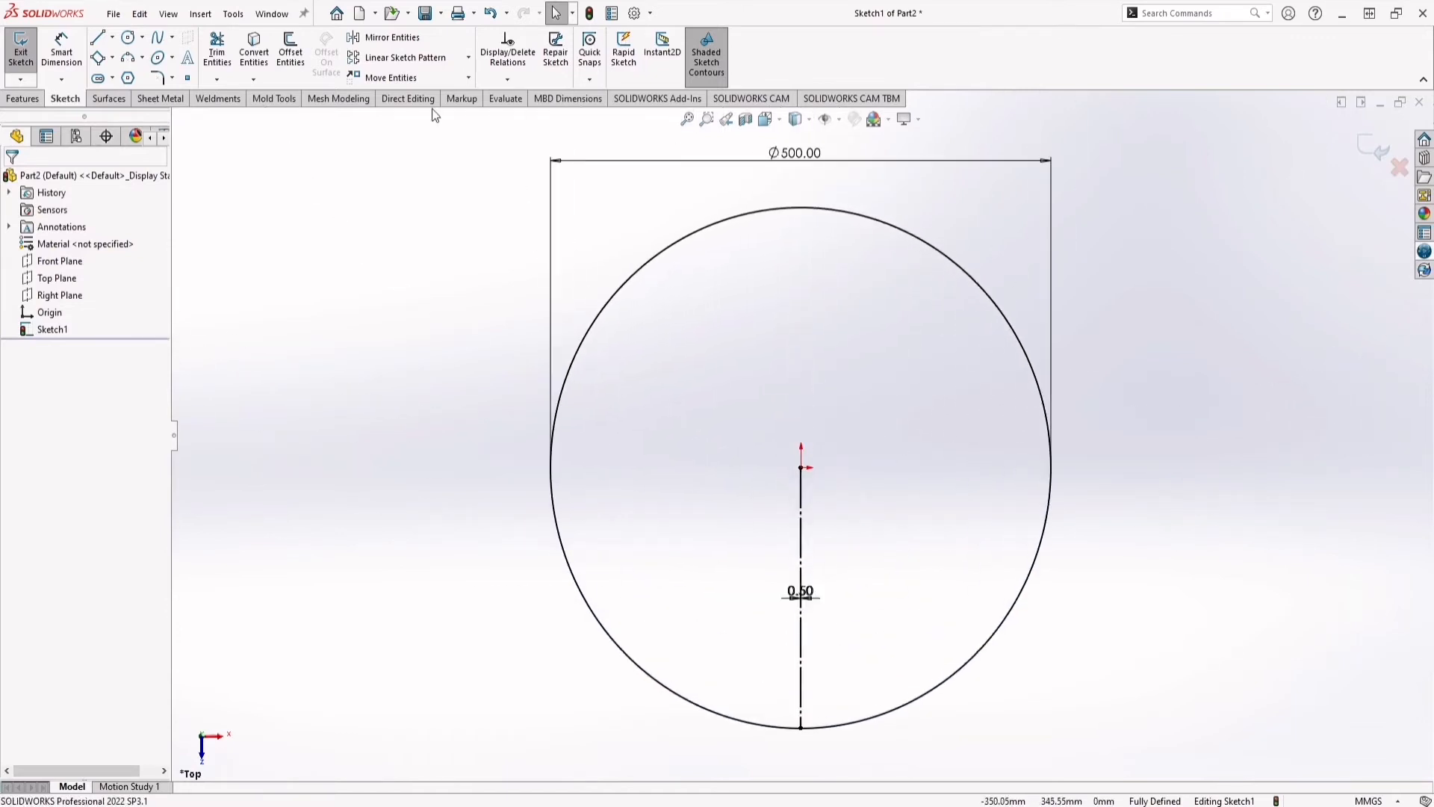
{"action": "left_click", "coordinate": [25, 64]}
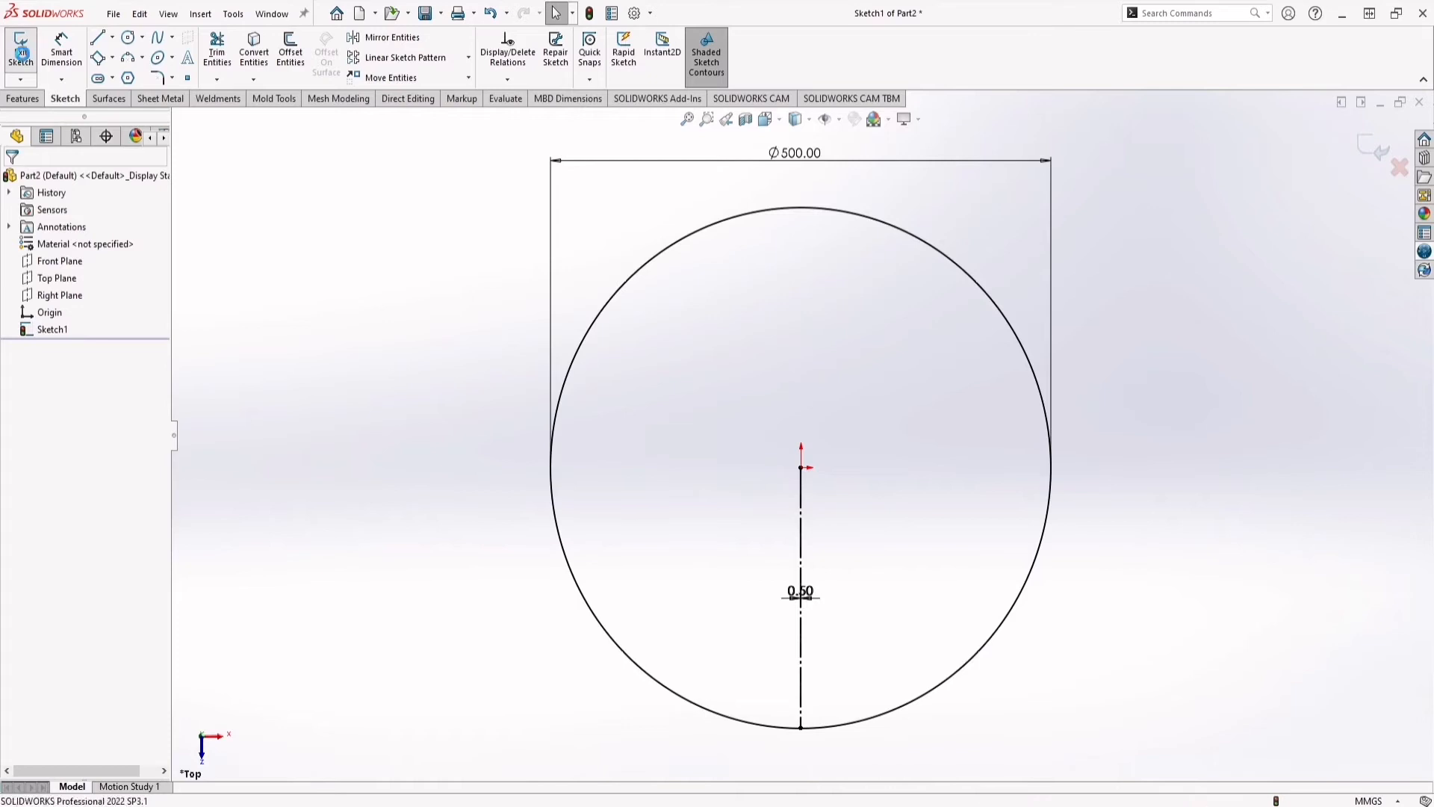
{"action": "left_click", "coordinate": [454, 297]}
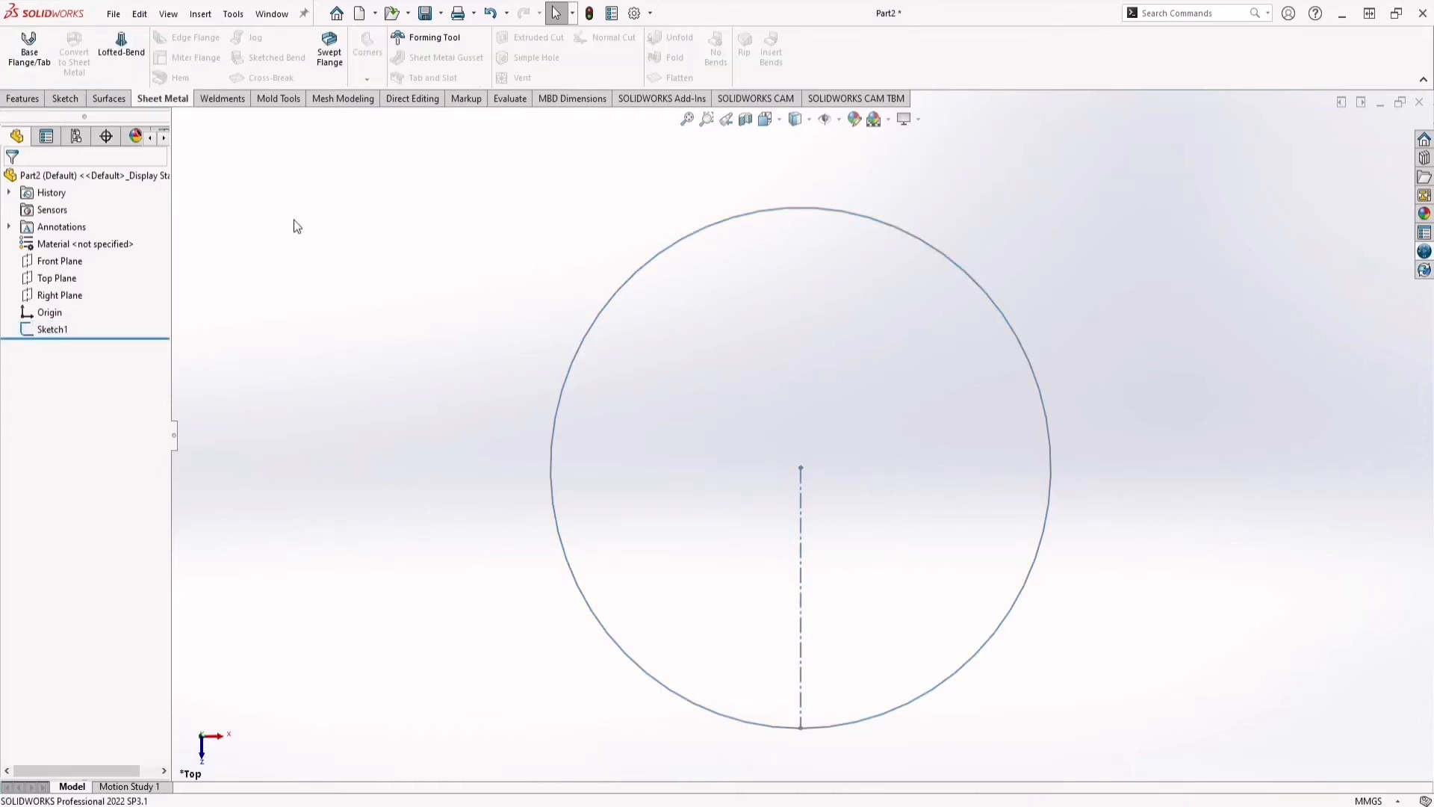
Step: Create a reference plane offset 400 mm above the Top Plane
{"action": "left_click", "coordinate": [30, 100]}
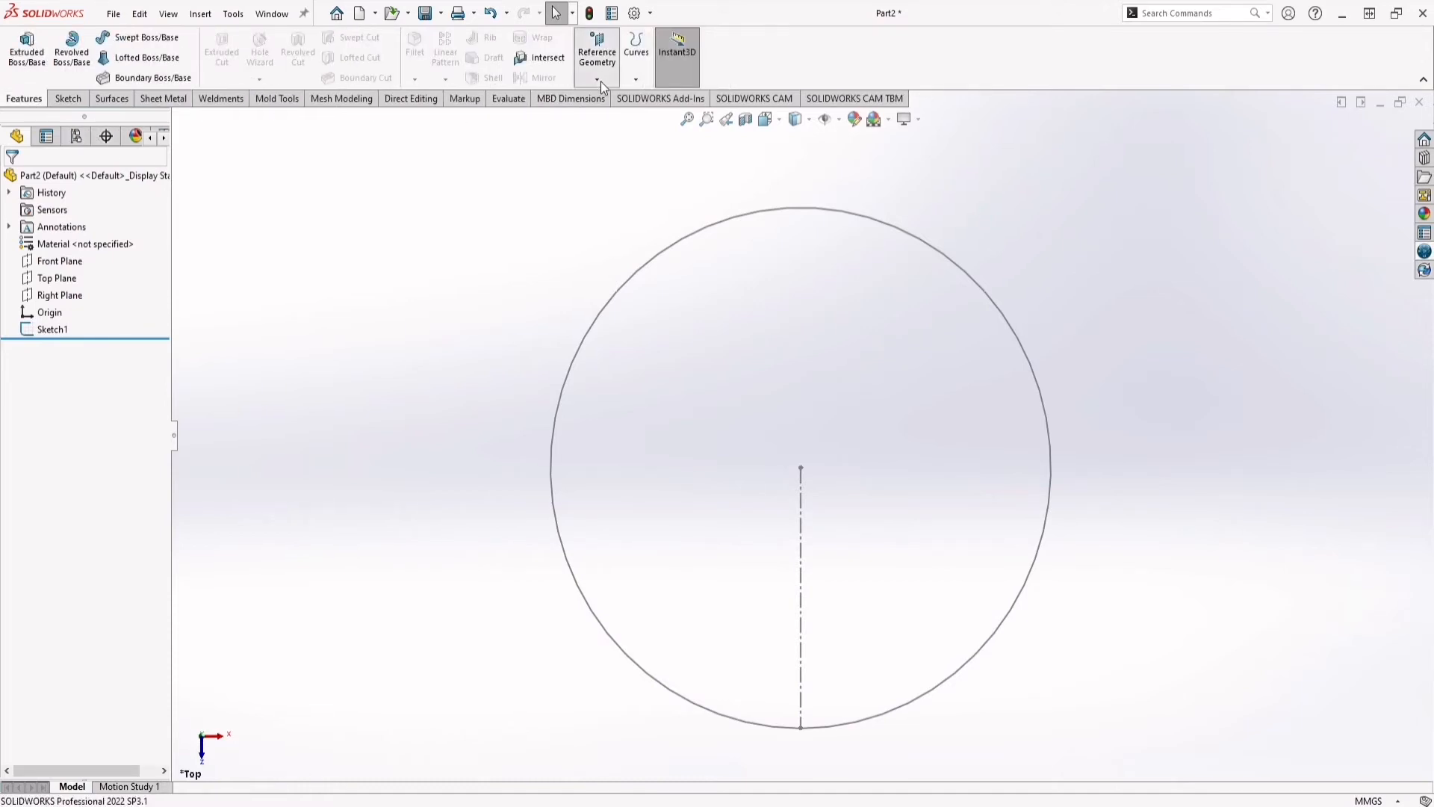
{"action": "left_click", "coordinate": [603, 100]}
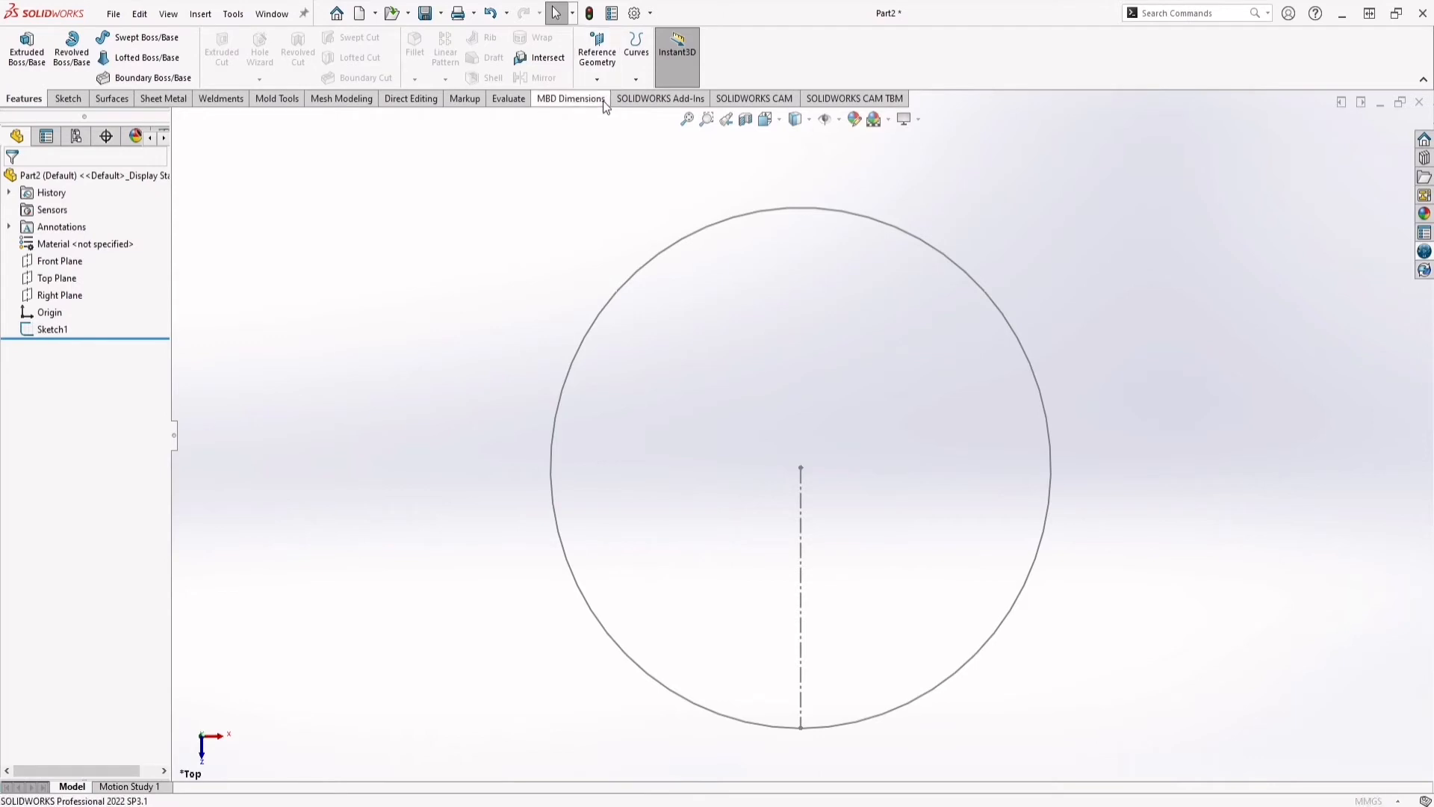
{"action": "middle_click_drag", "start_coordinate": [482, 475], "coordinate": [474, 272]}
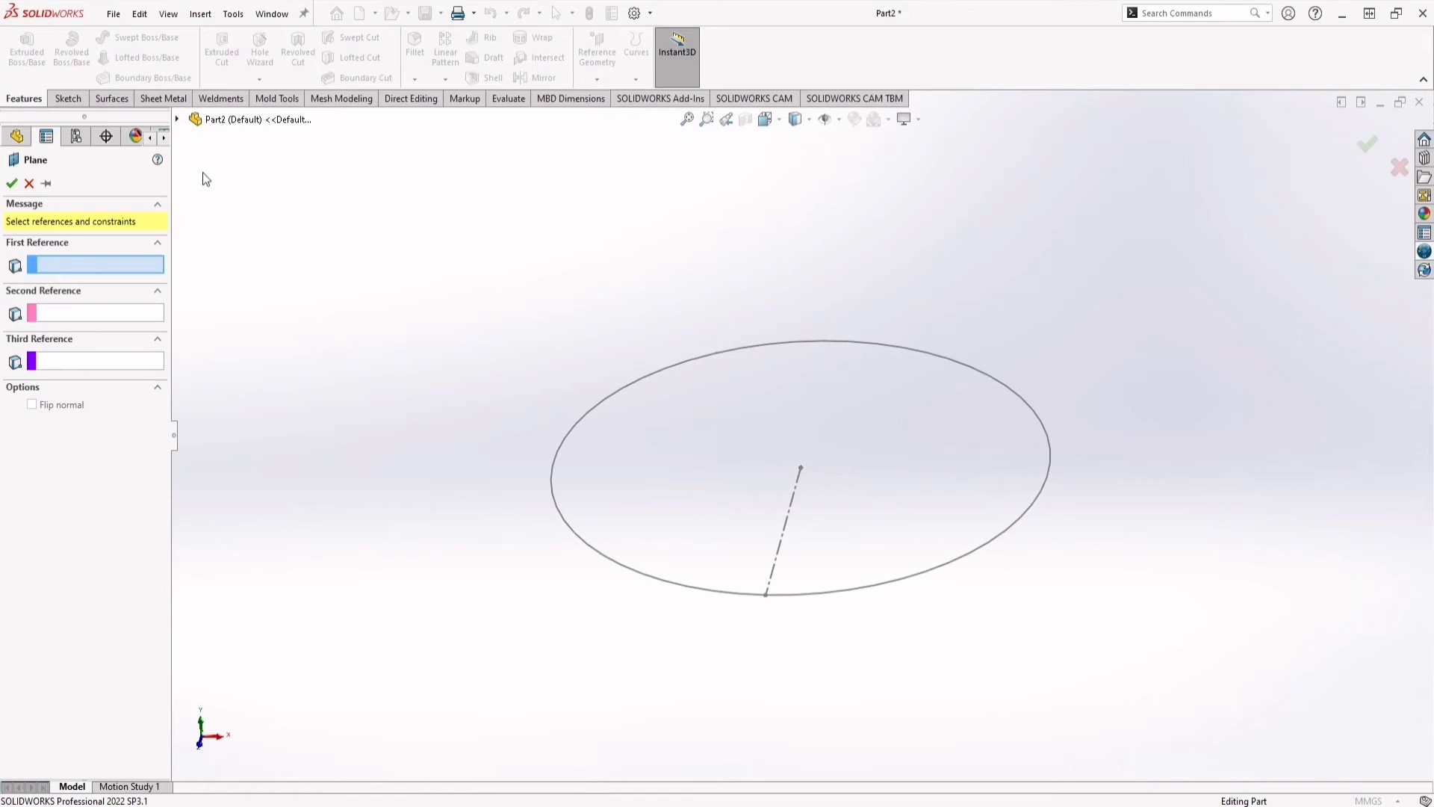
{"action": "left_click", "coordinate": [177, 119]}
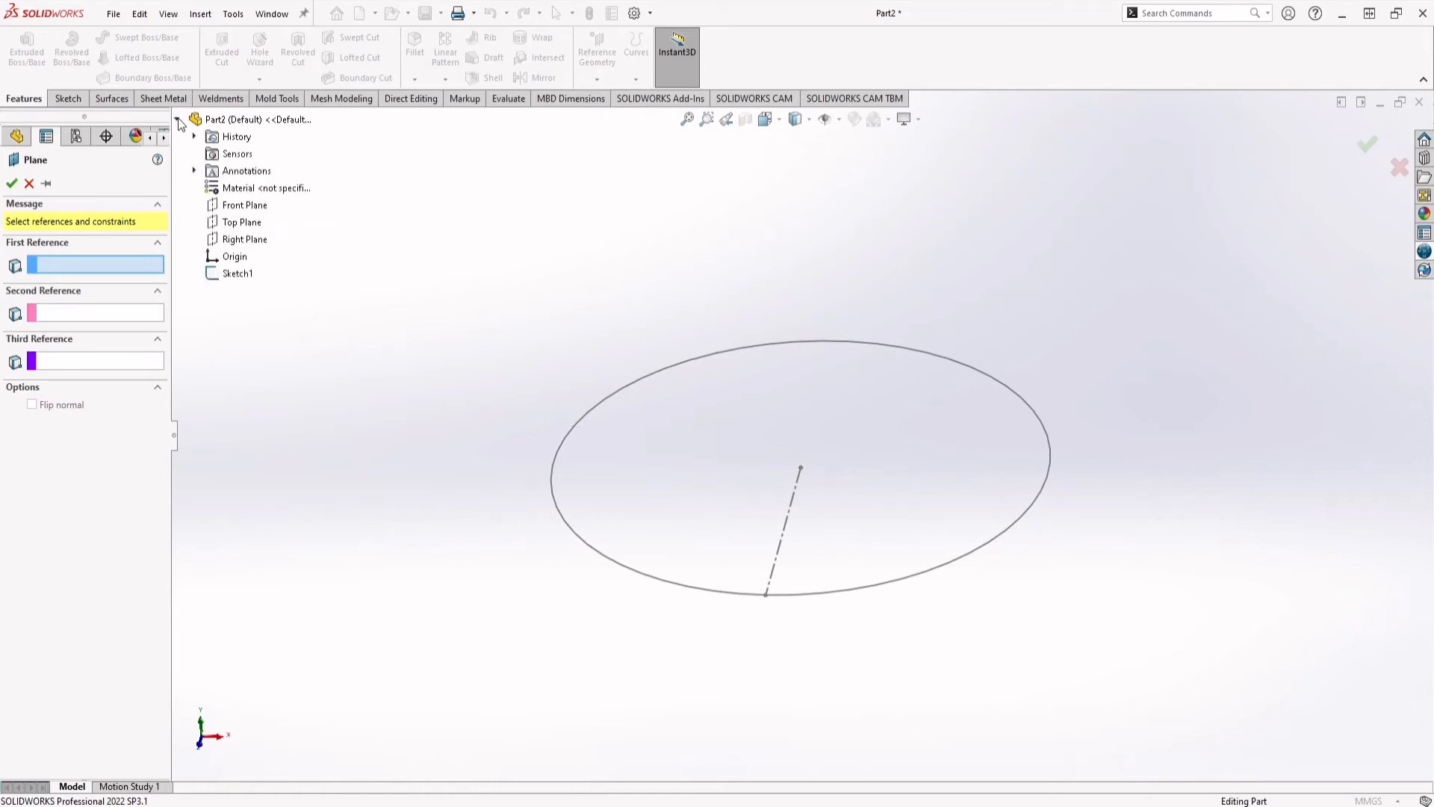
{"action": "left_click", "coordinate": [241, 222]}
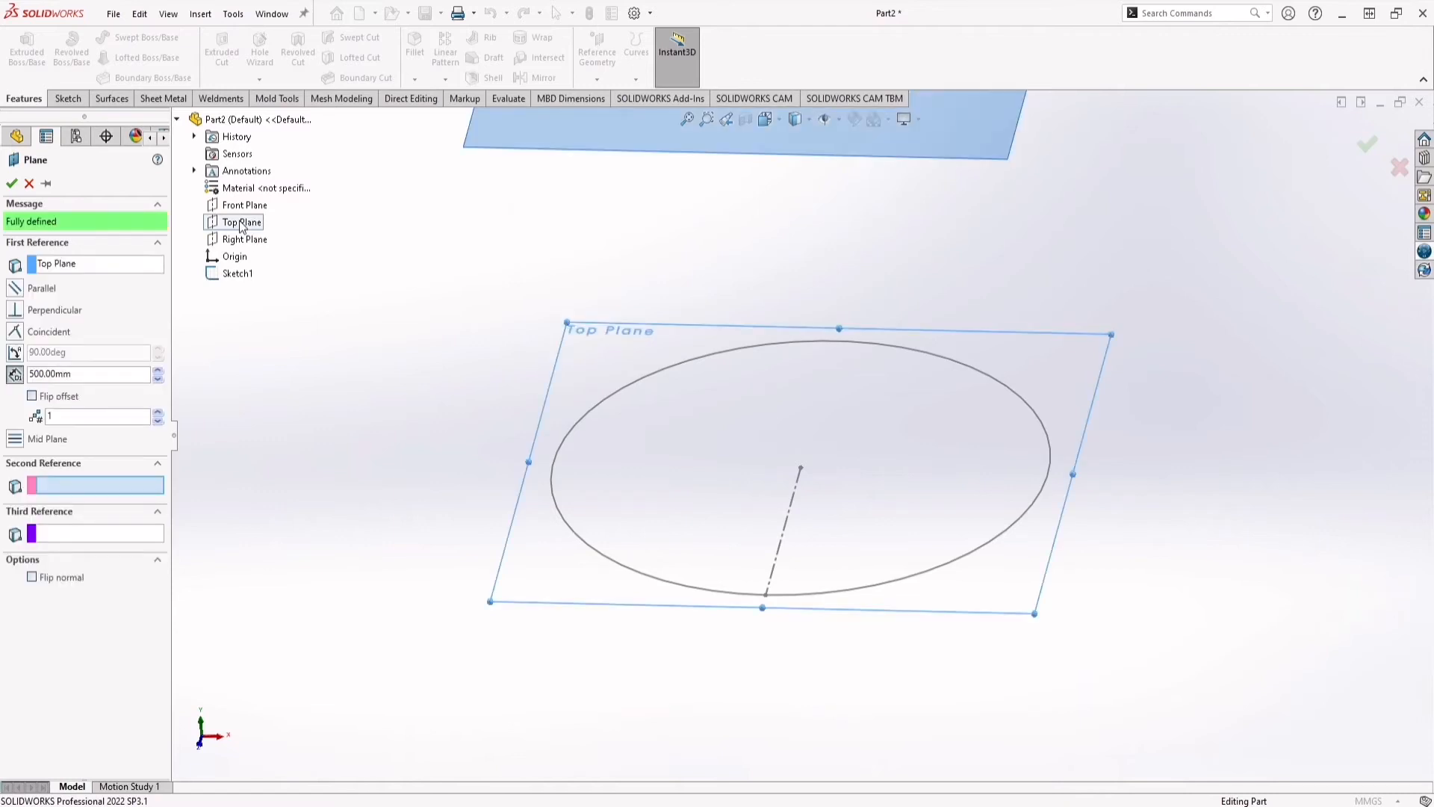
{"action": "double_click", "coordinate": [71, 373]}
{"action": "type", "text": "400"}
{"action": "key", "text": "Return"}
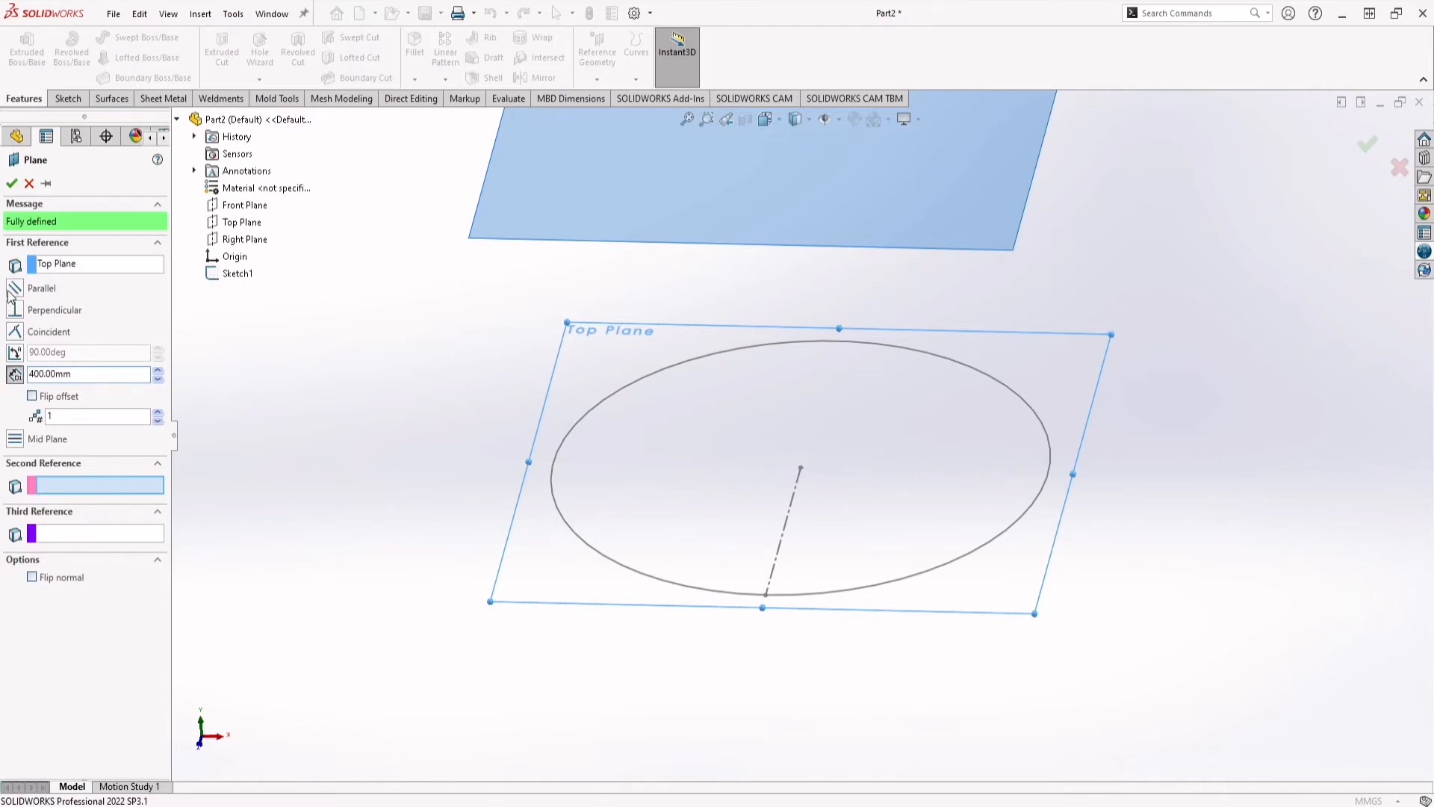
{"action": "left_click", "coordinate": [12, 184]}
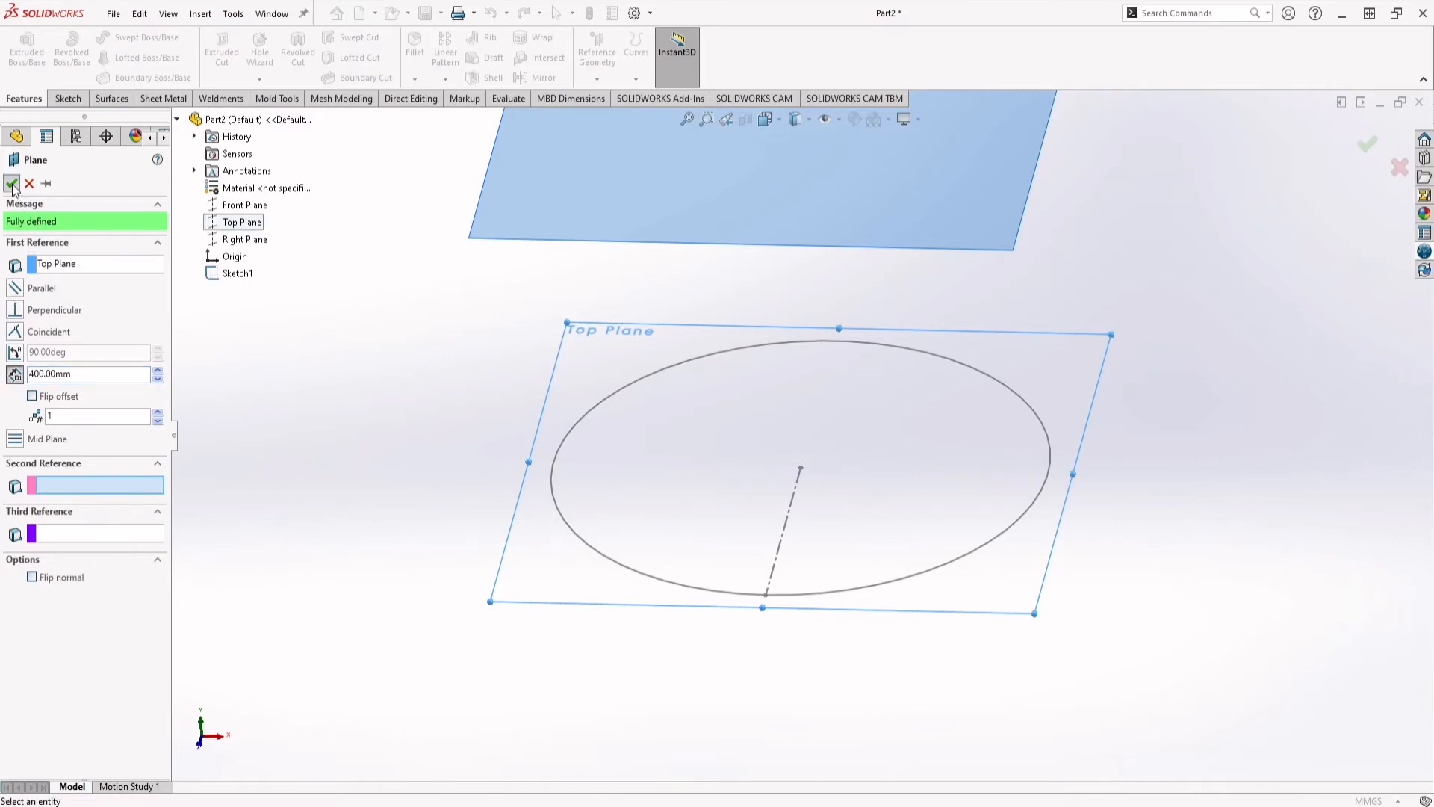
Step: Start a new sketch on the offset plane above the circle
{"action": "scroll", "coordinate": [423, 400], "scroll_direction": "up", "scroll_amount": 5}
{"action": "scroll", "coordinate": [797, 305], "scroll_direction": "down", "scroll_amount": 1}
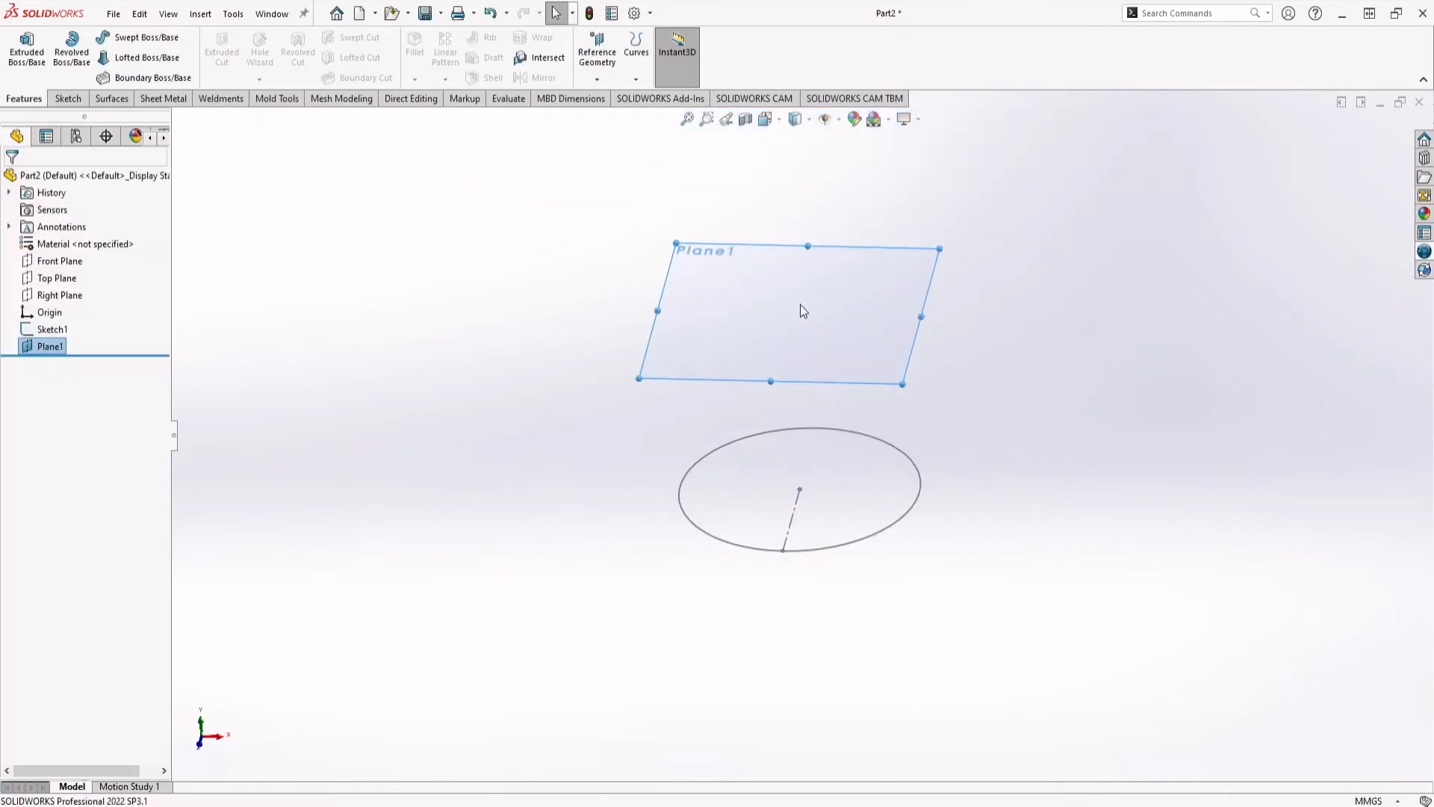
{"action": "left_click", "coordinate": [795, 316]}
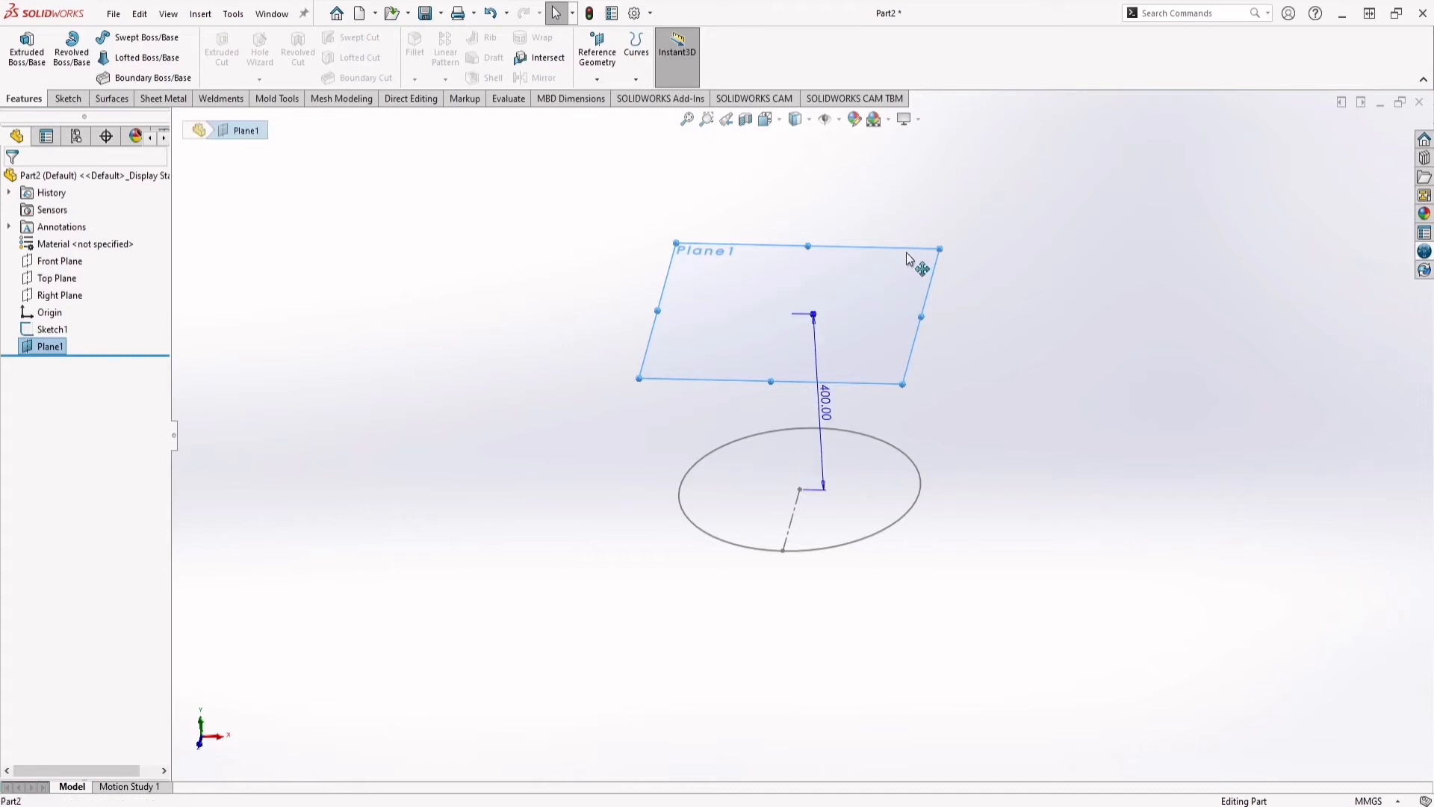
{"action": "left_click", "coordinate": [952, 230]}
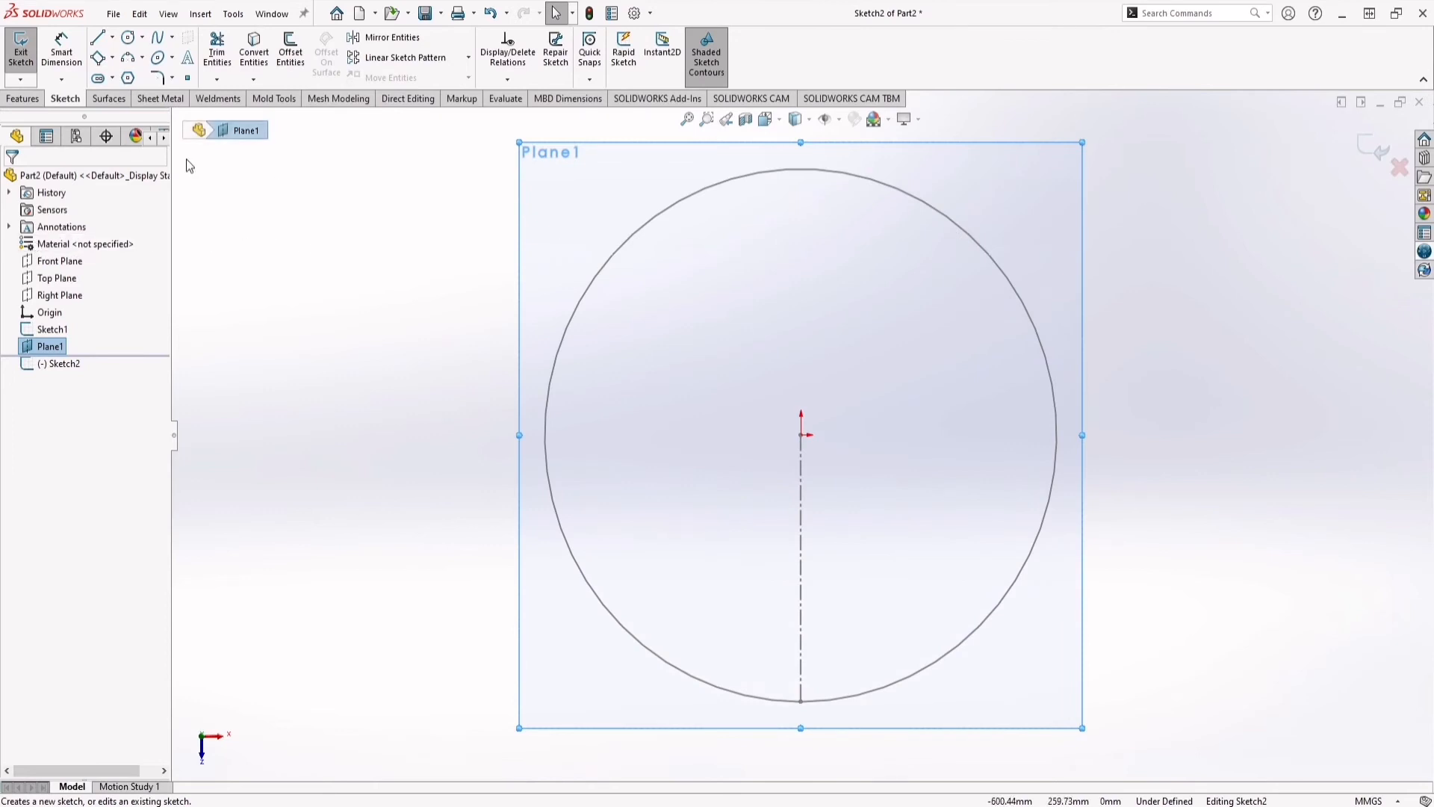
Step: Sketch a circle centred on the origin with a radius of about 148 mm on the offset plane
{"action": "left_click", "coordinate": [127, 36]}
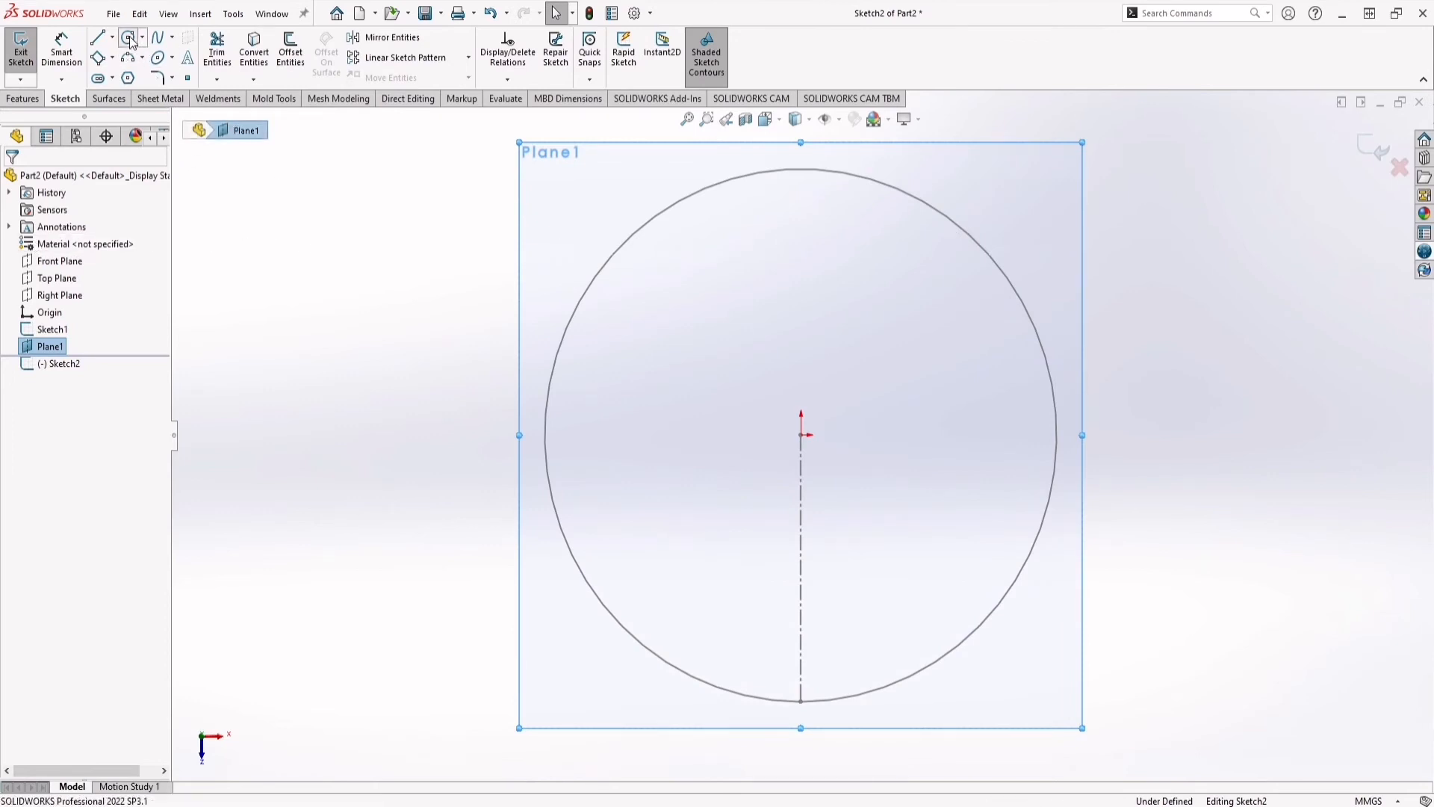
{"action": "scroll", "coordinate": [801, 437], "scroll_direction": "down", "scroll_amount": 10}
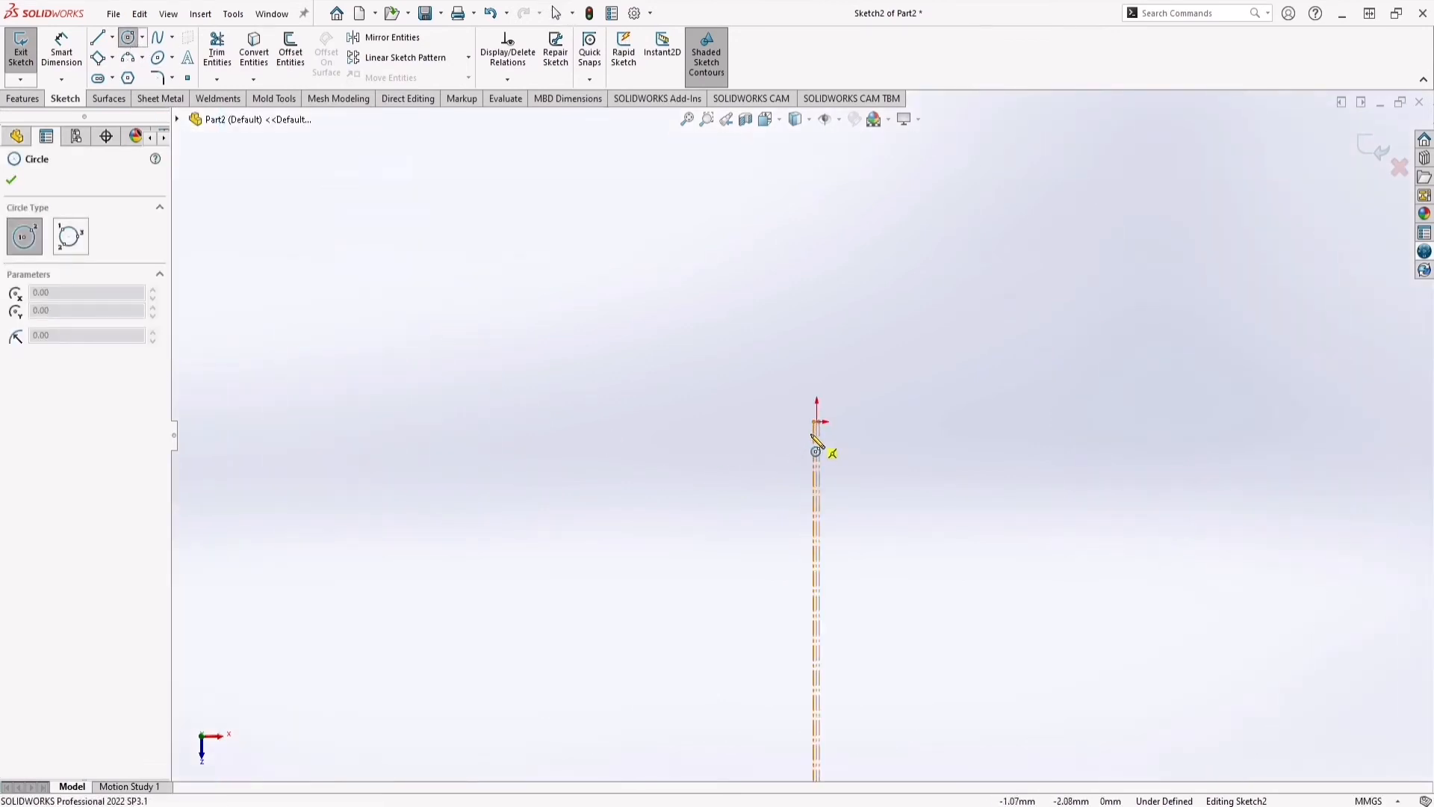
{"action": "scroll", "coordinate": [825, 420], "scroll_direction": "down", "scroll_amount": 4}
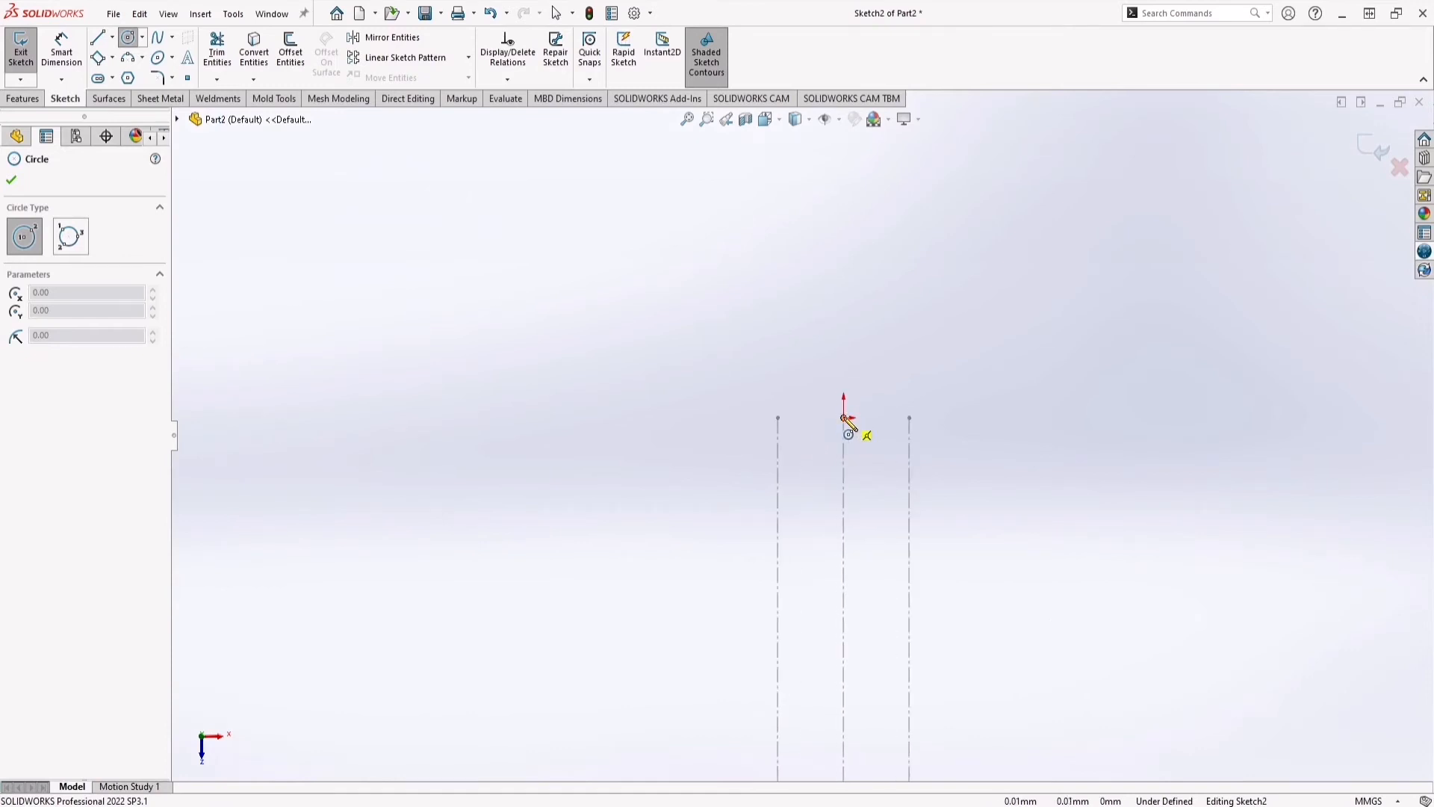
{"action": "left_click", "coordinate": [843, 418]}
{"action": "scroll", "coordinate": [834, 436], "scroll_direction": "up", "scroll_amount": 14}
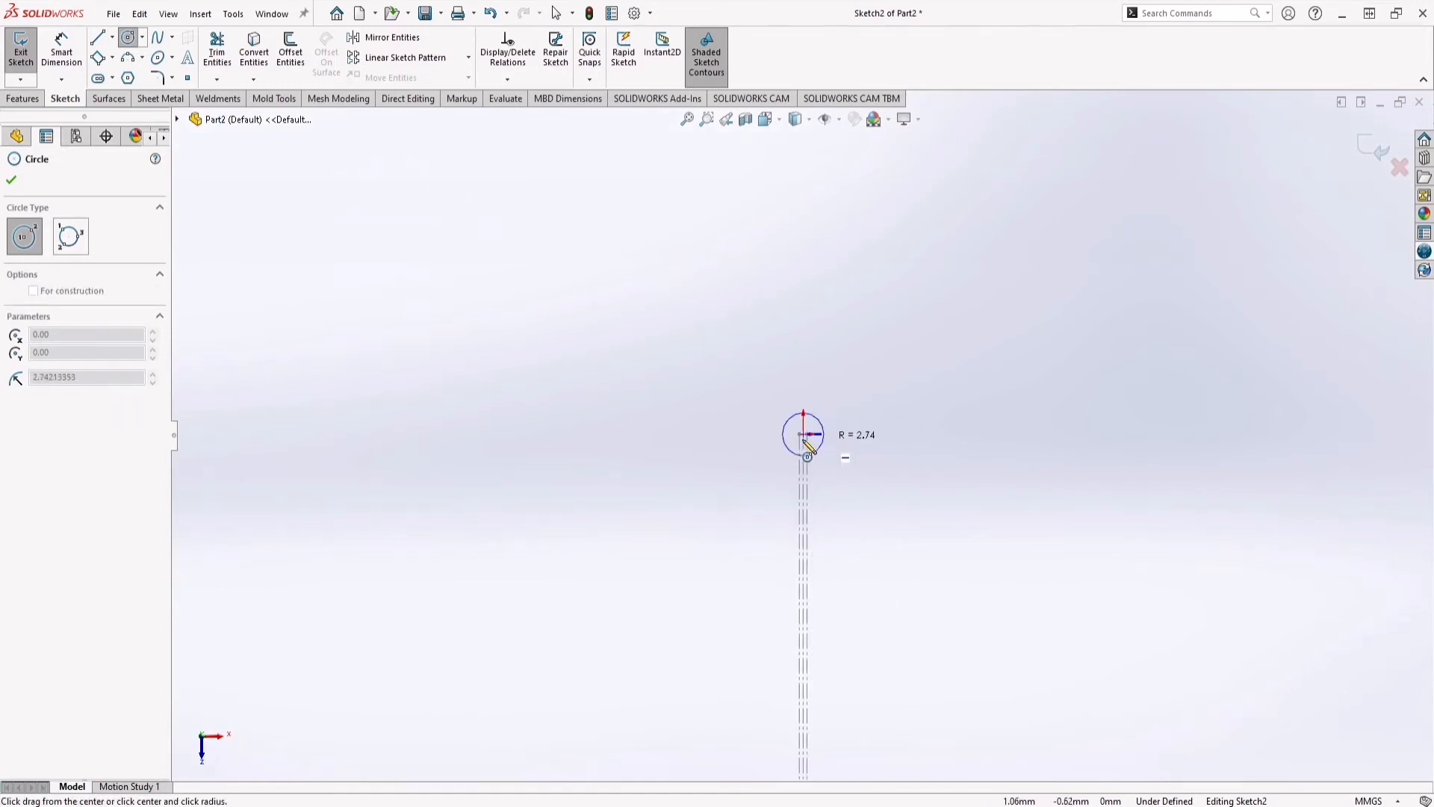
{"action": "scroll", "coordinate": [775, 453], "scroll_direction": "up", "scroll_amount": 5}
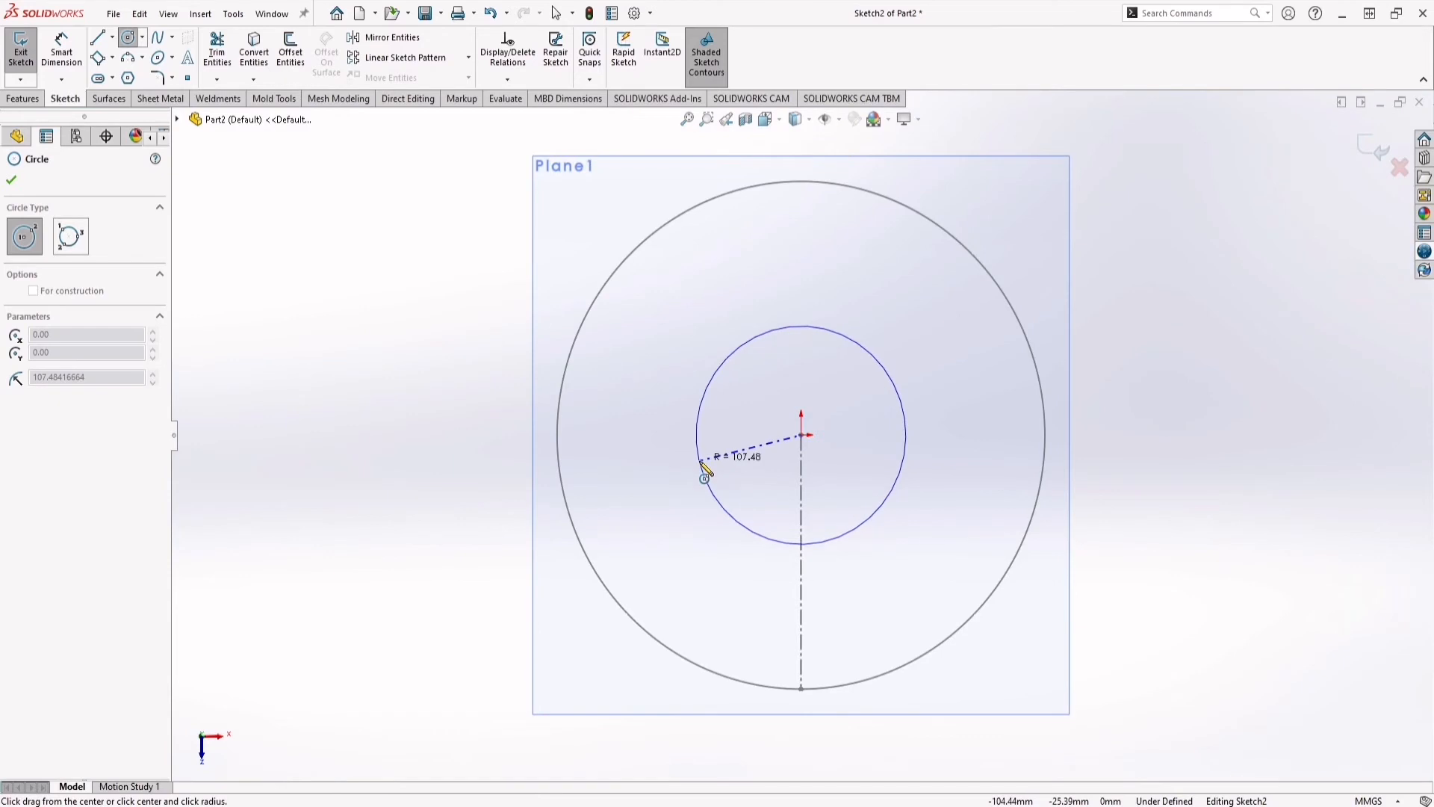
{"action": "left_click", "coordinate": [663, 471]}
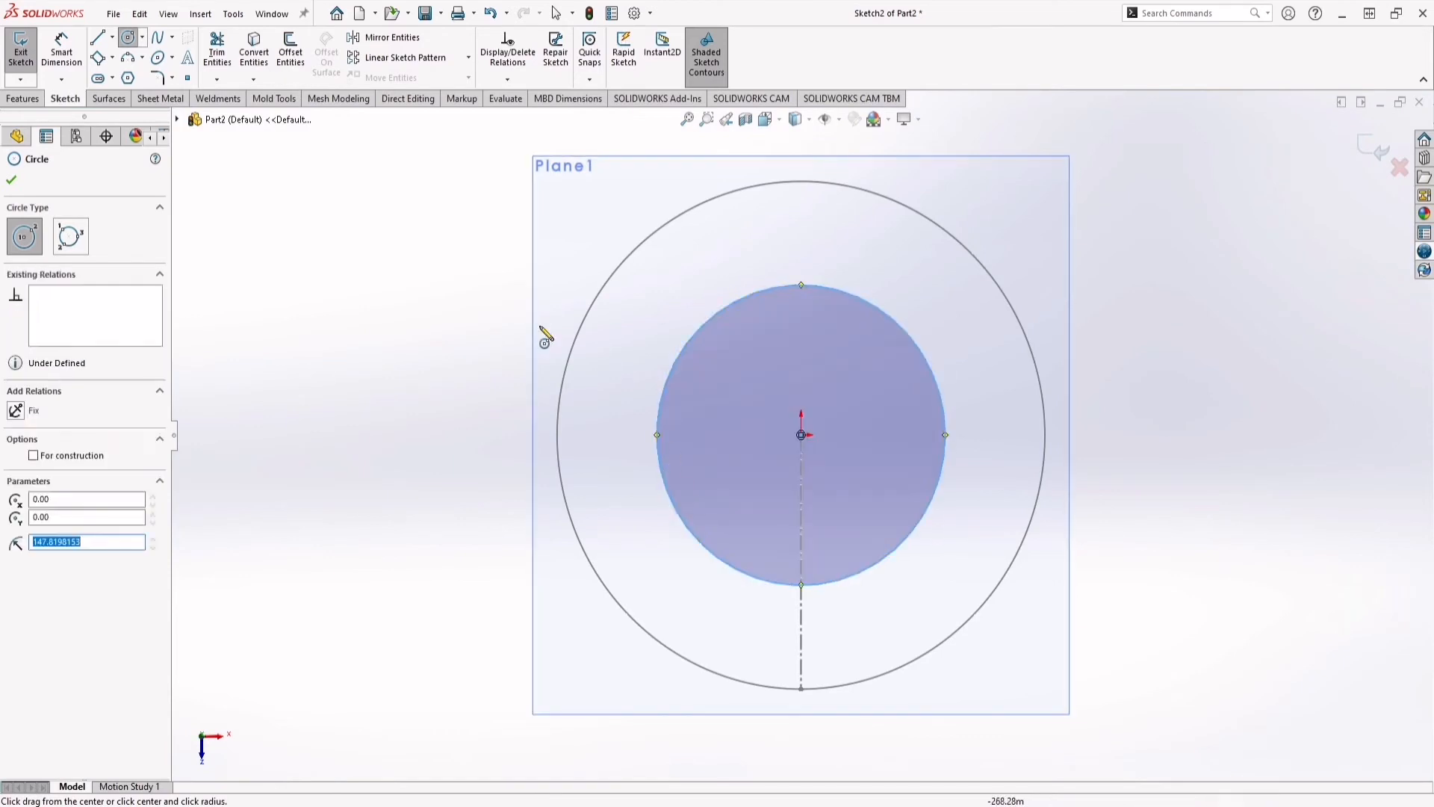
{"action": "left_click", "coordinate": [11, 181]}
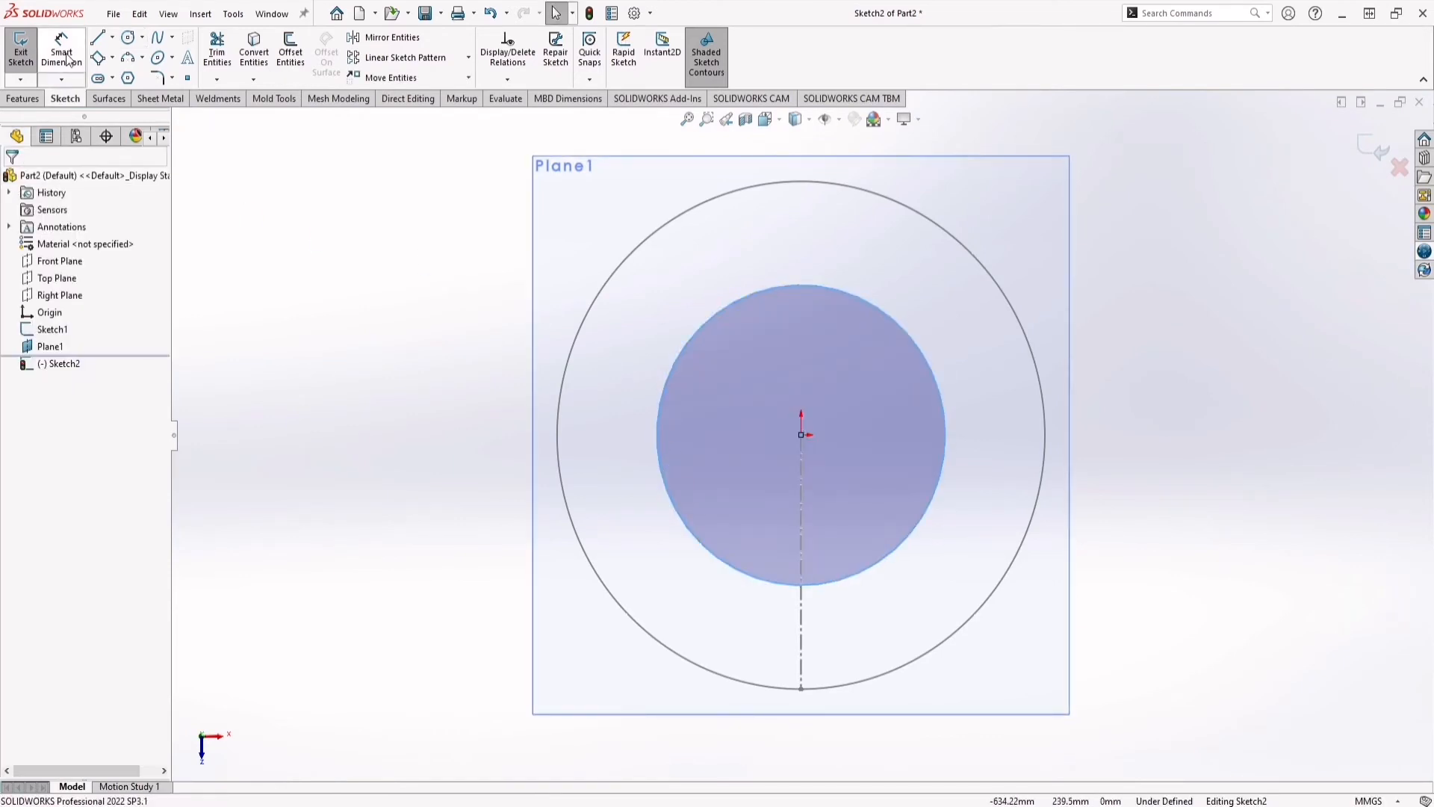
Step: Dimension the new circle's diameter and set it to 300 mm
{"action": "left_click", "coordinate": [61, 51]}
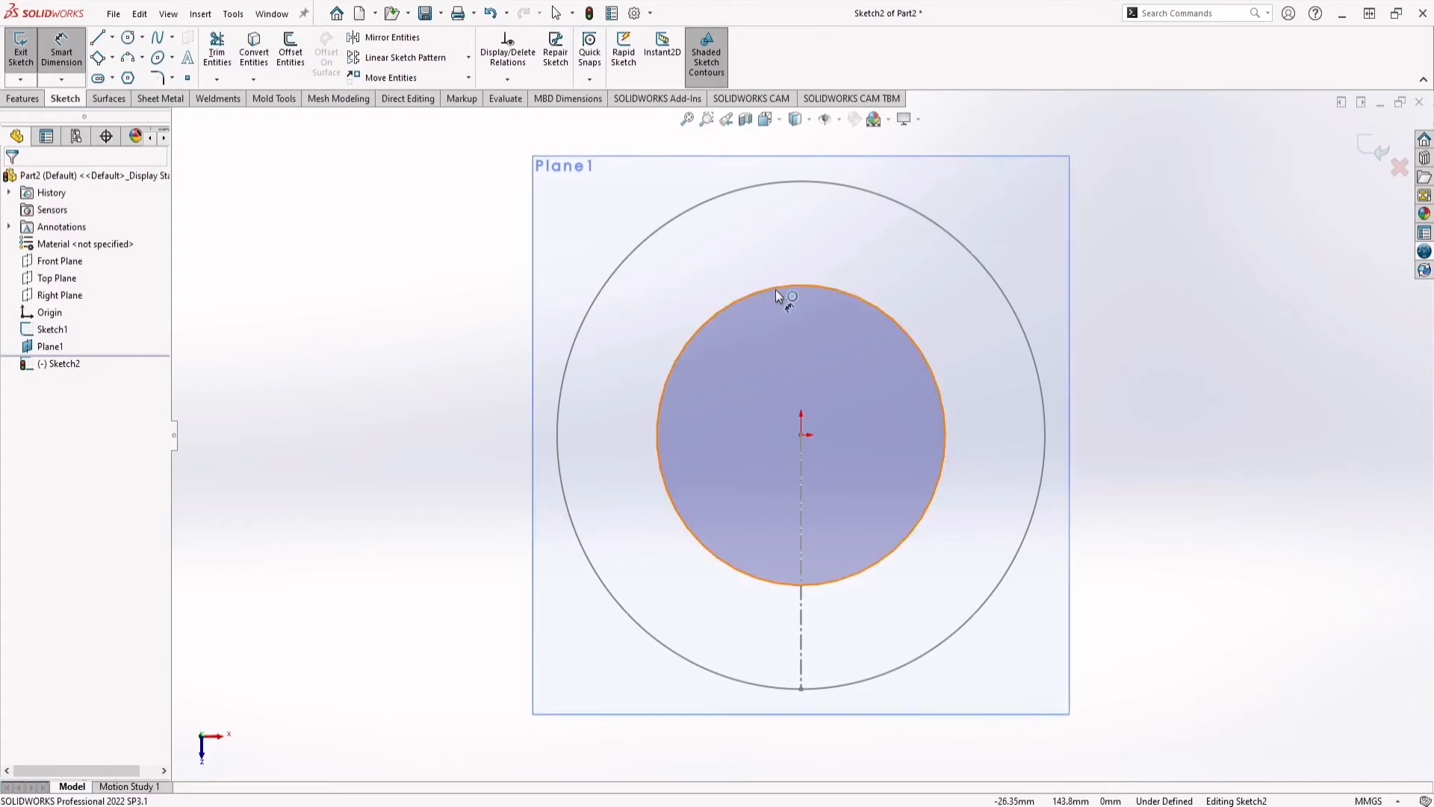
{"action": "left_click", "coordinate": [818, 284]}
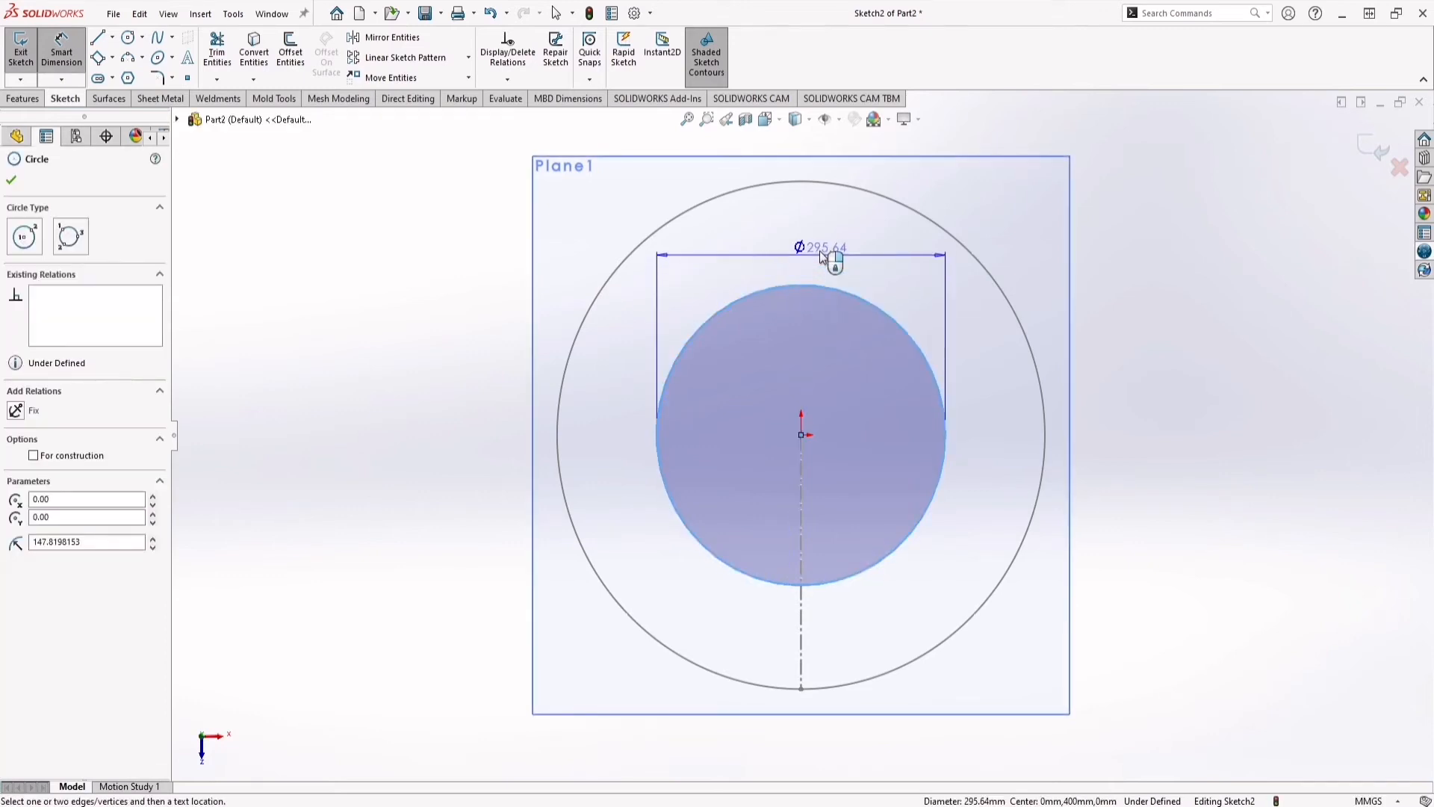
{"action": "left_click", "coordinate": [794, 247]}
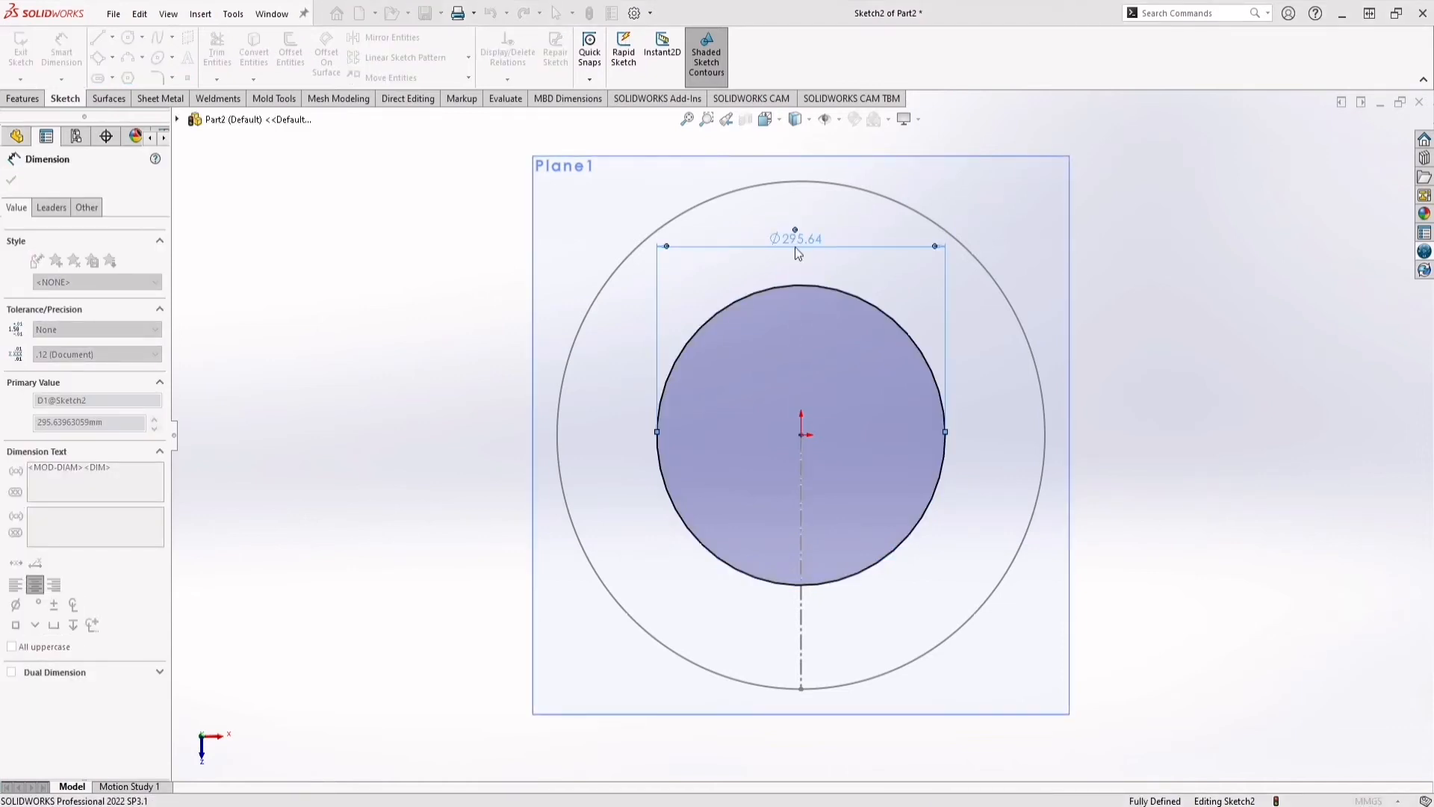
{"action": "key", "text": "Return"}
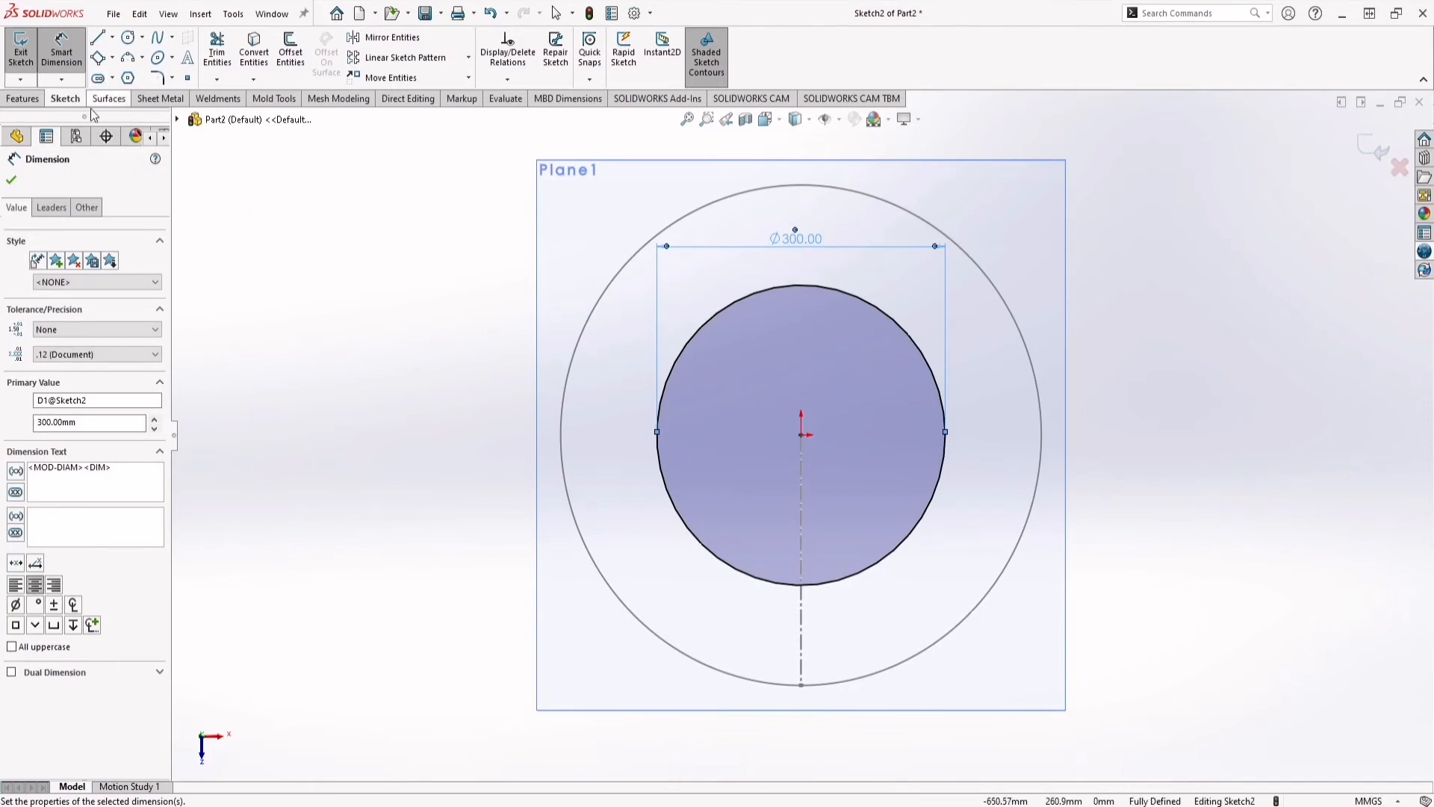
{"action": "left_click", "coordinate": [12, 181]}
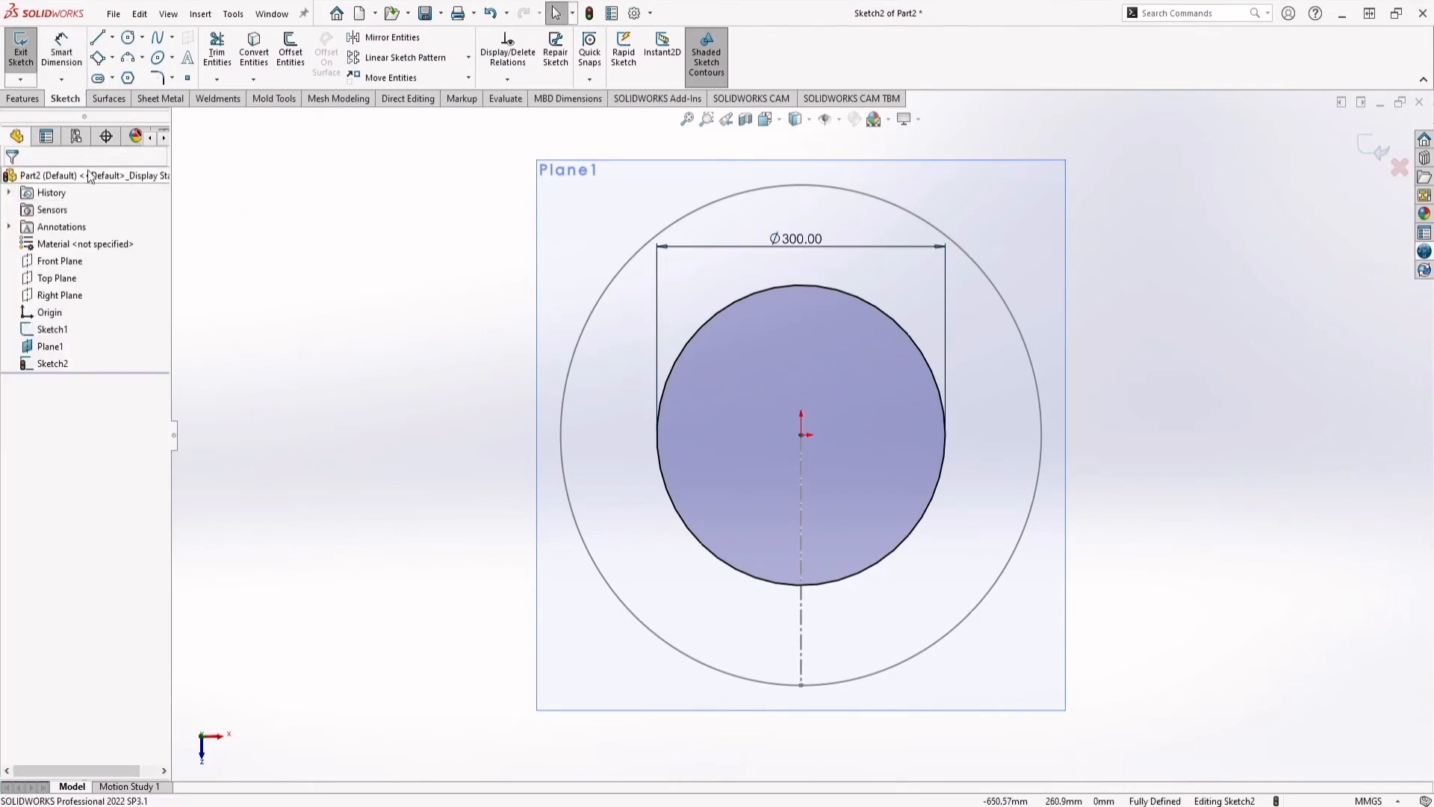
Step: Convert the first sketch's two outer offset lines into entities of the current sketch
{"action": "scroll", "coordinate": [799, 448], "scroll_direction": "down", "scroll_amount": 10}
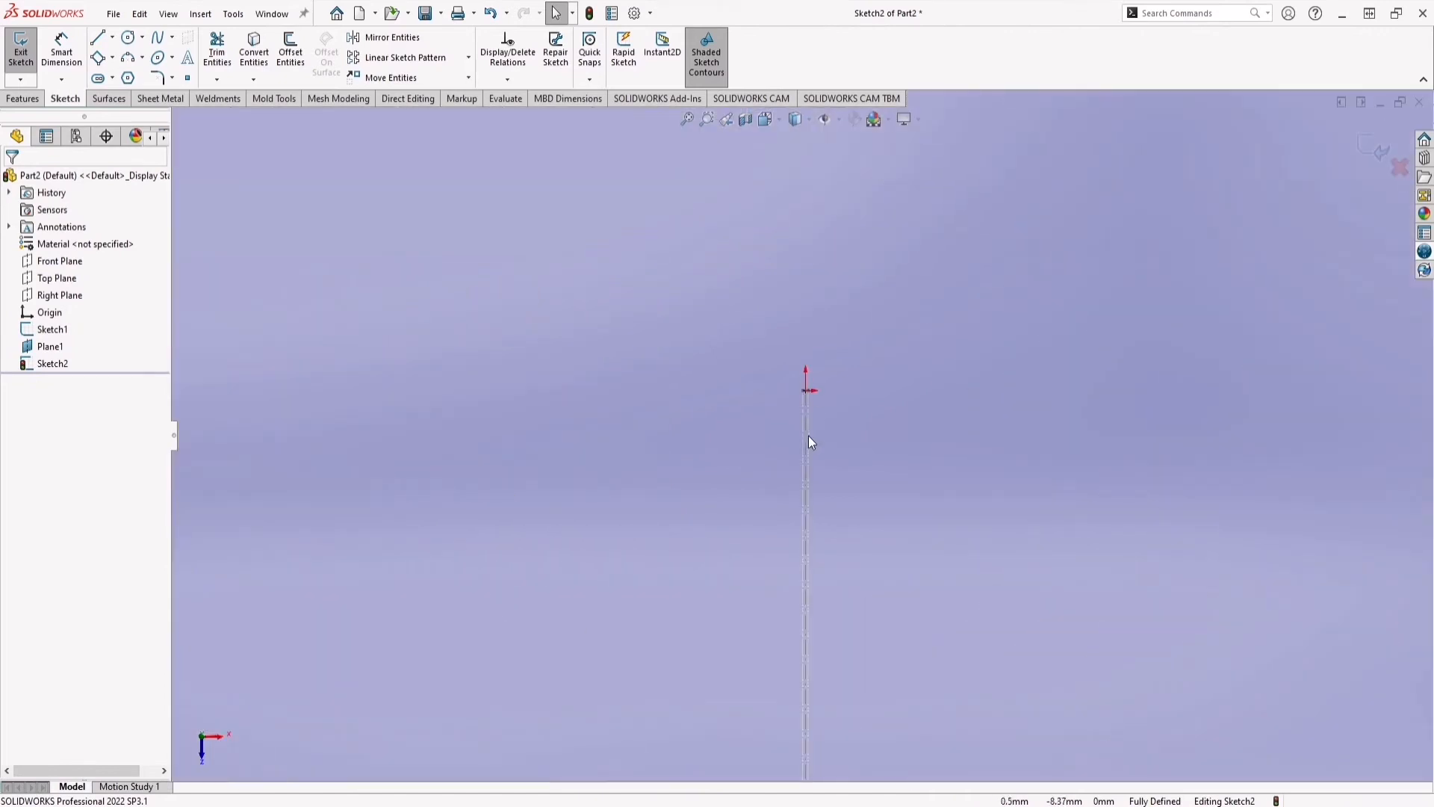
{"action": "scroll", "coordinate": [805, 403], "scroll_direction": "down", "scroll_amount": 3}
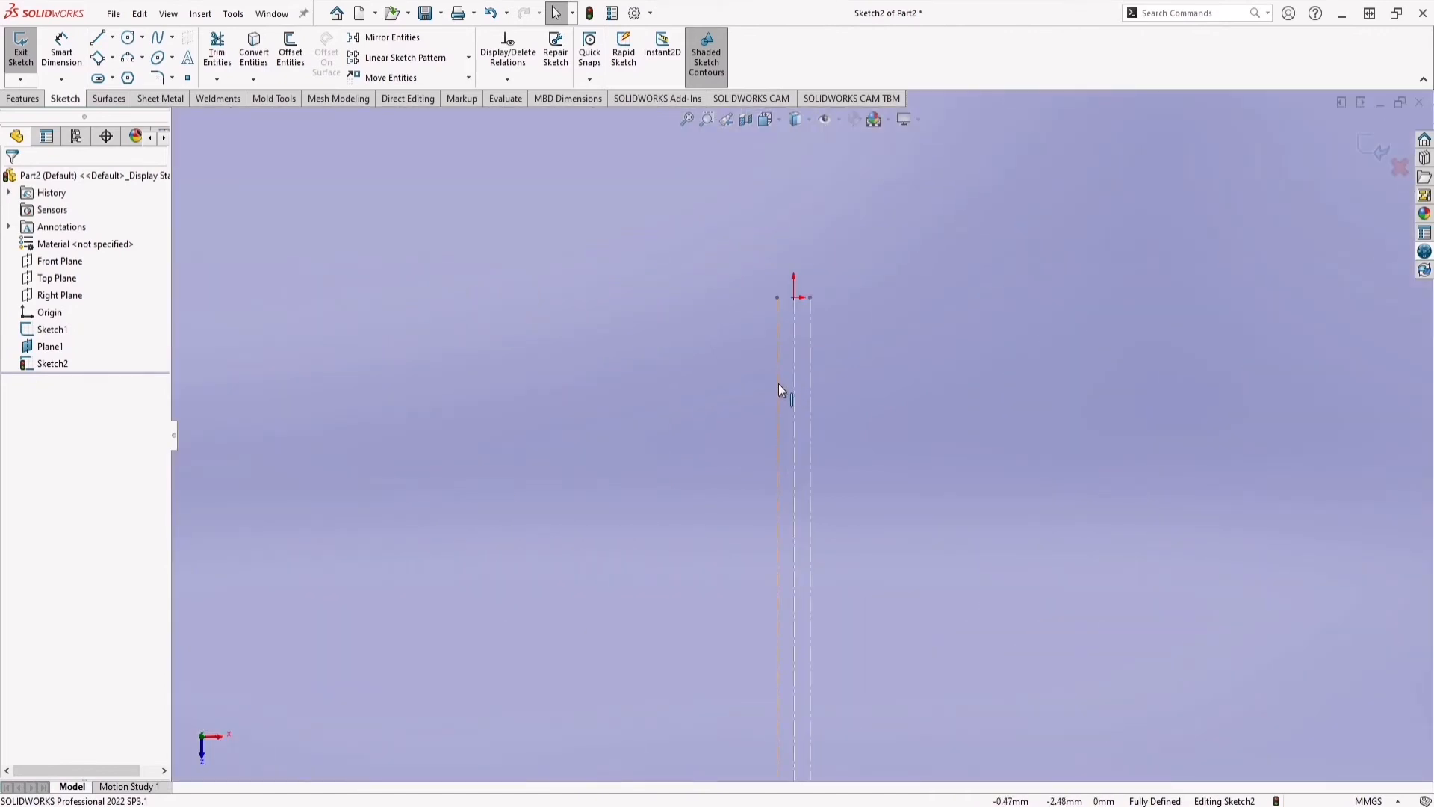
{"action": "scroll", "coordinate": [796, 381], "scroll_direction": "up", "scroll_amount": 6}
{"action": "scroll", "coordinate": [810, 553], "scroll_direction": "down", "scroll_amount": 8}
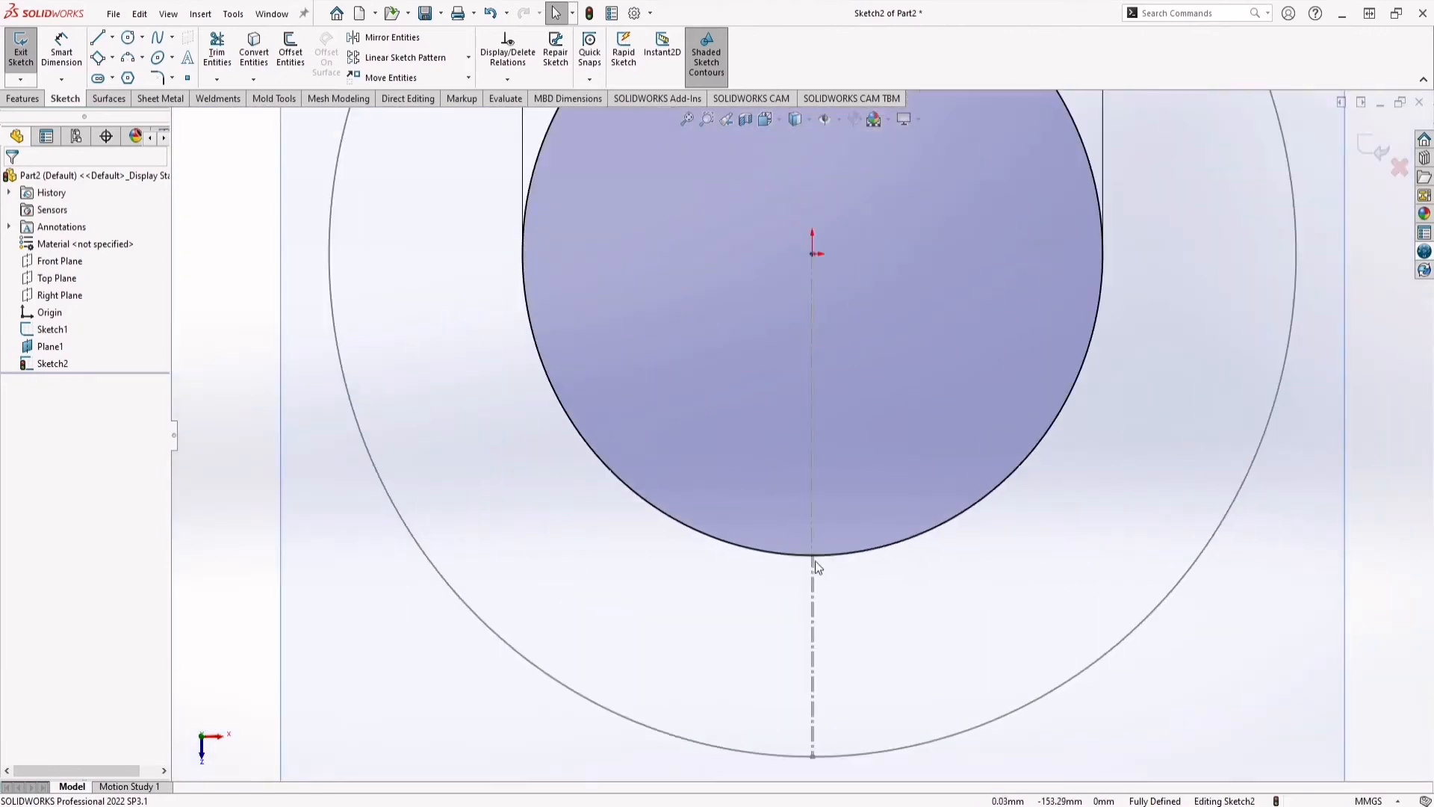
{"action": "scroll", "coordinate": [810, 468], "scroll_direction": "down", "scroll_amount": 3}
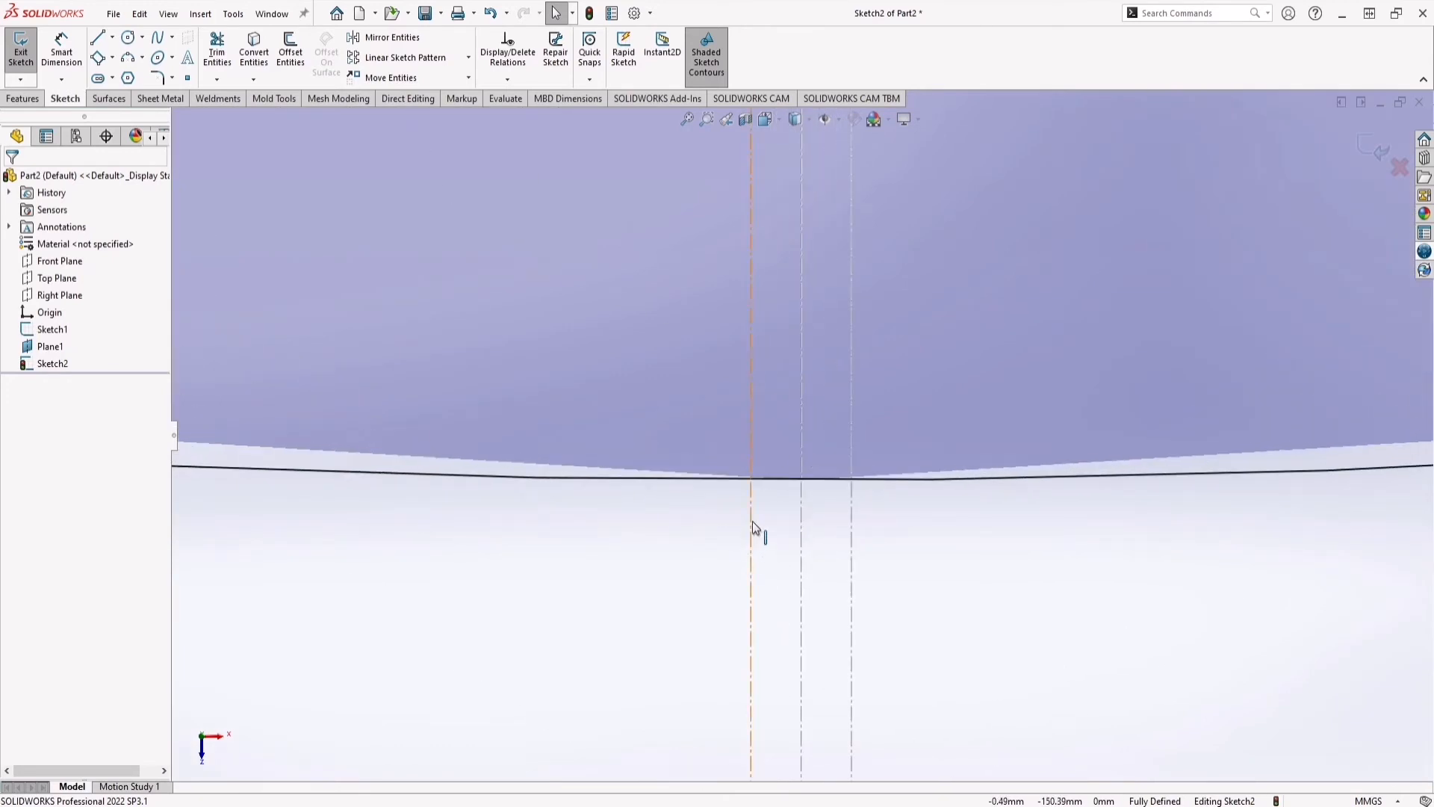
{"action": "left_click", "coordinate": [749, 536]}
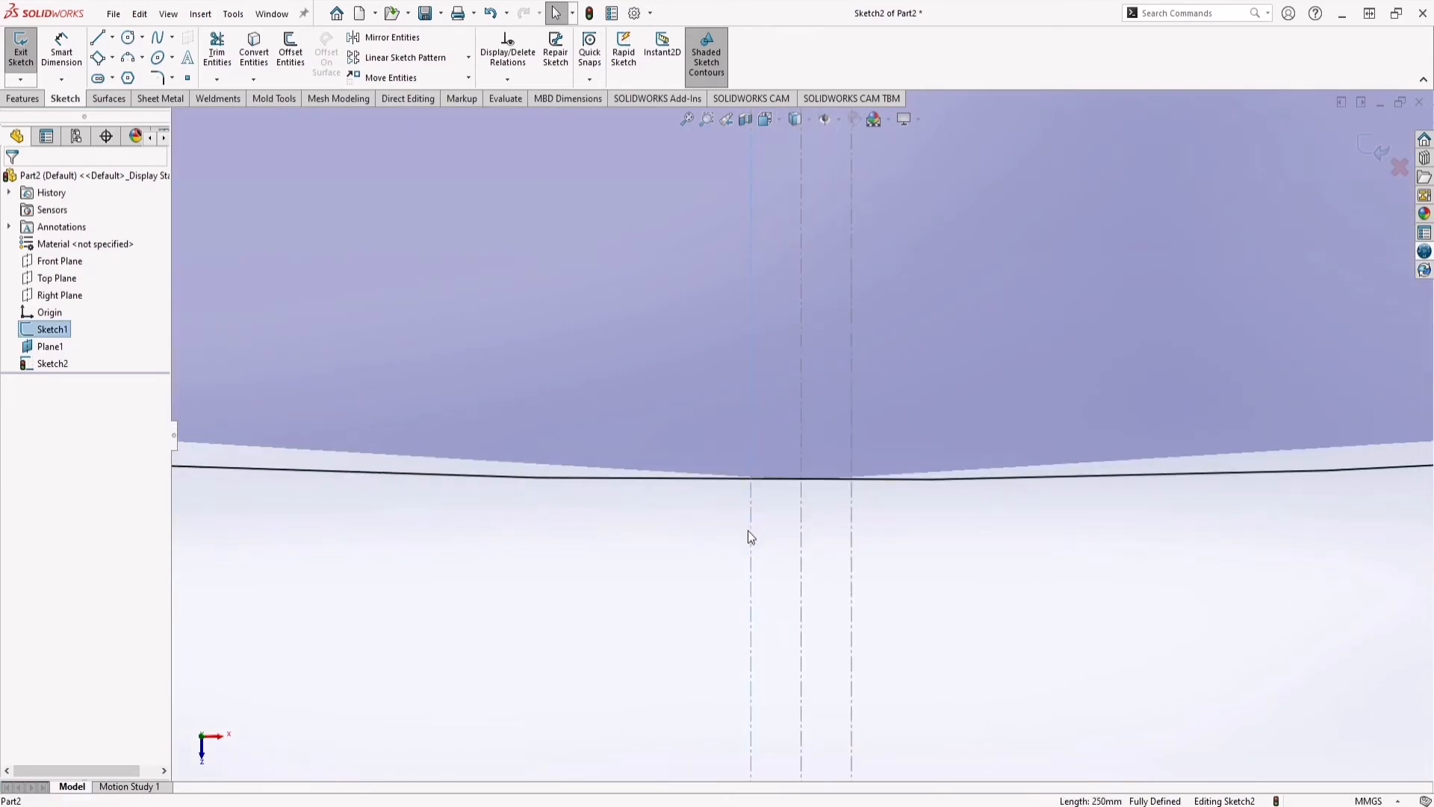
{"action": "left_click", "coordinate": [849, 527], "text": "ctrl"}
{"action": "left_click", "coordinate": [253, 52]}
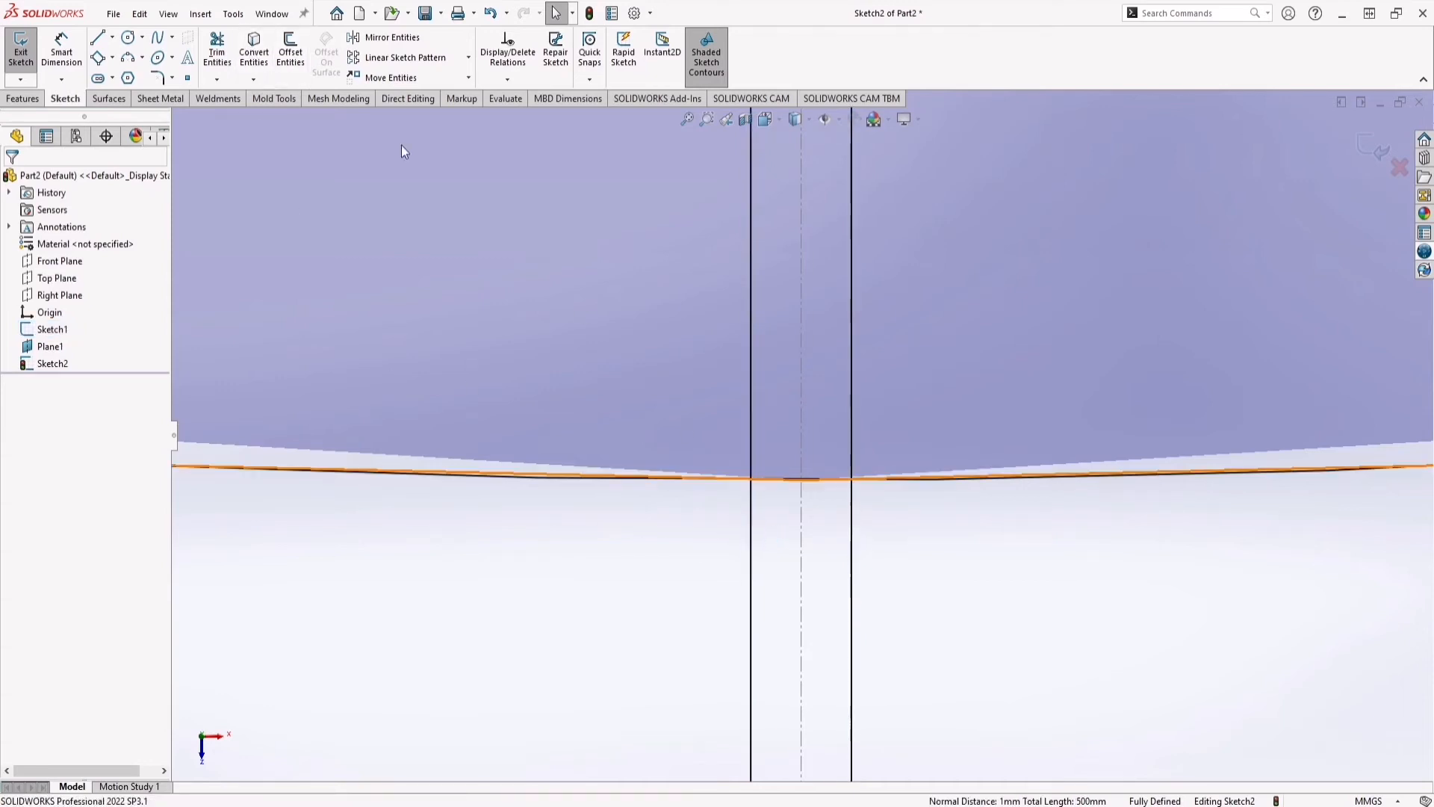
Step: Power trim the segment of the 300 mm circle lying between the two converted lines
{"action": "left_click", "coordinate": [217, 51]}
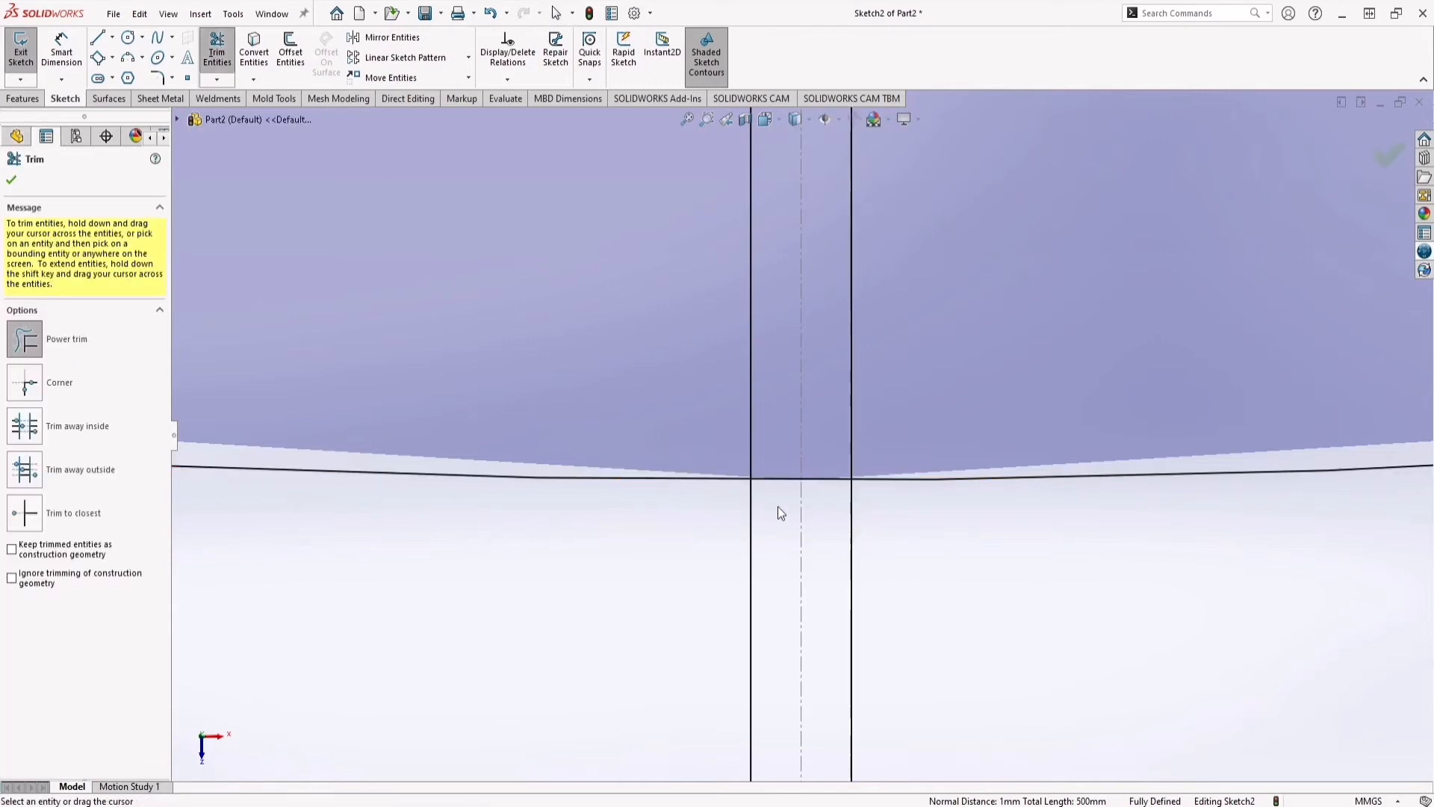
{"action": "left_click_drag", "start_coordinate": [777, 500], "coordinate": [778, 454]}
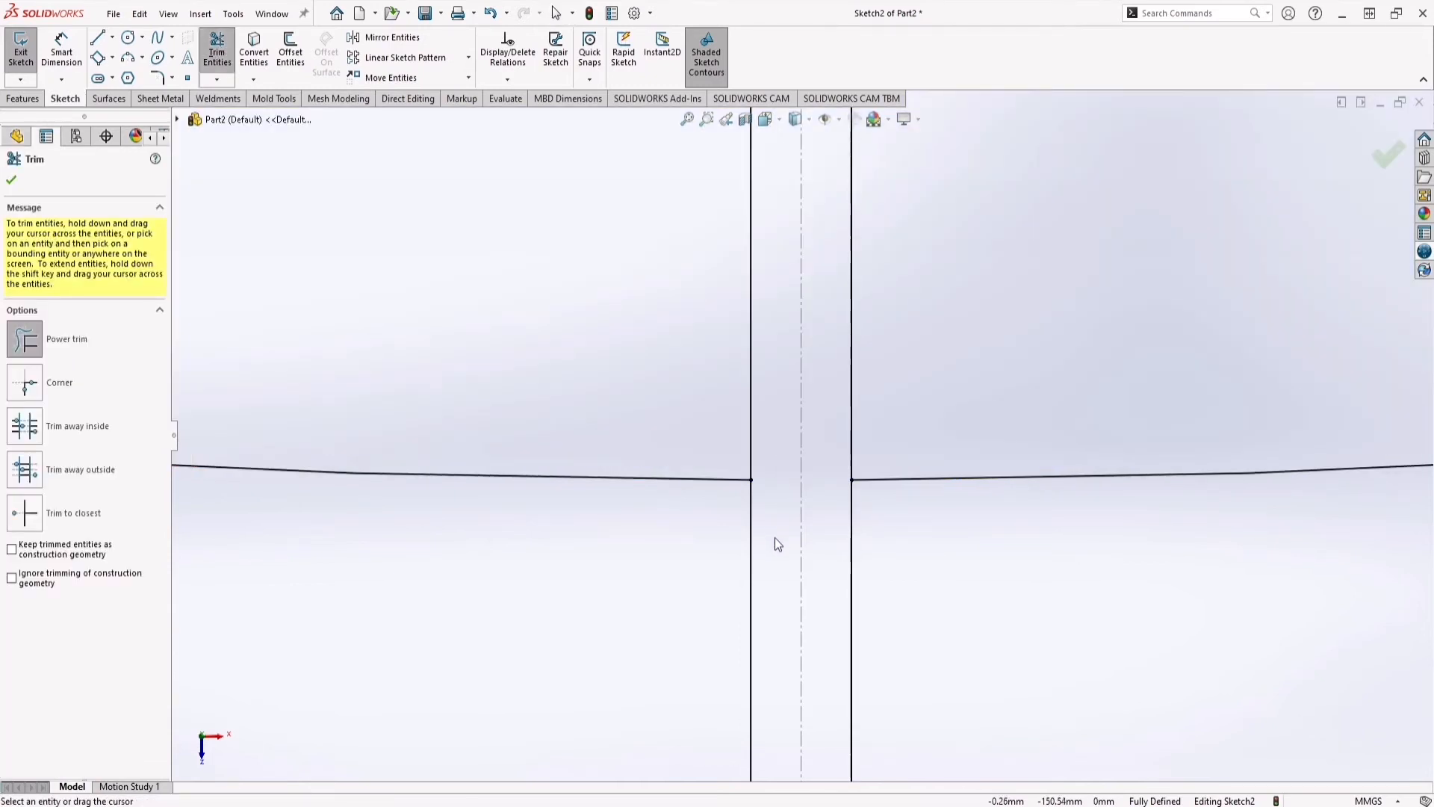
{"action": "key", "text": "Escape"}
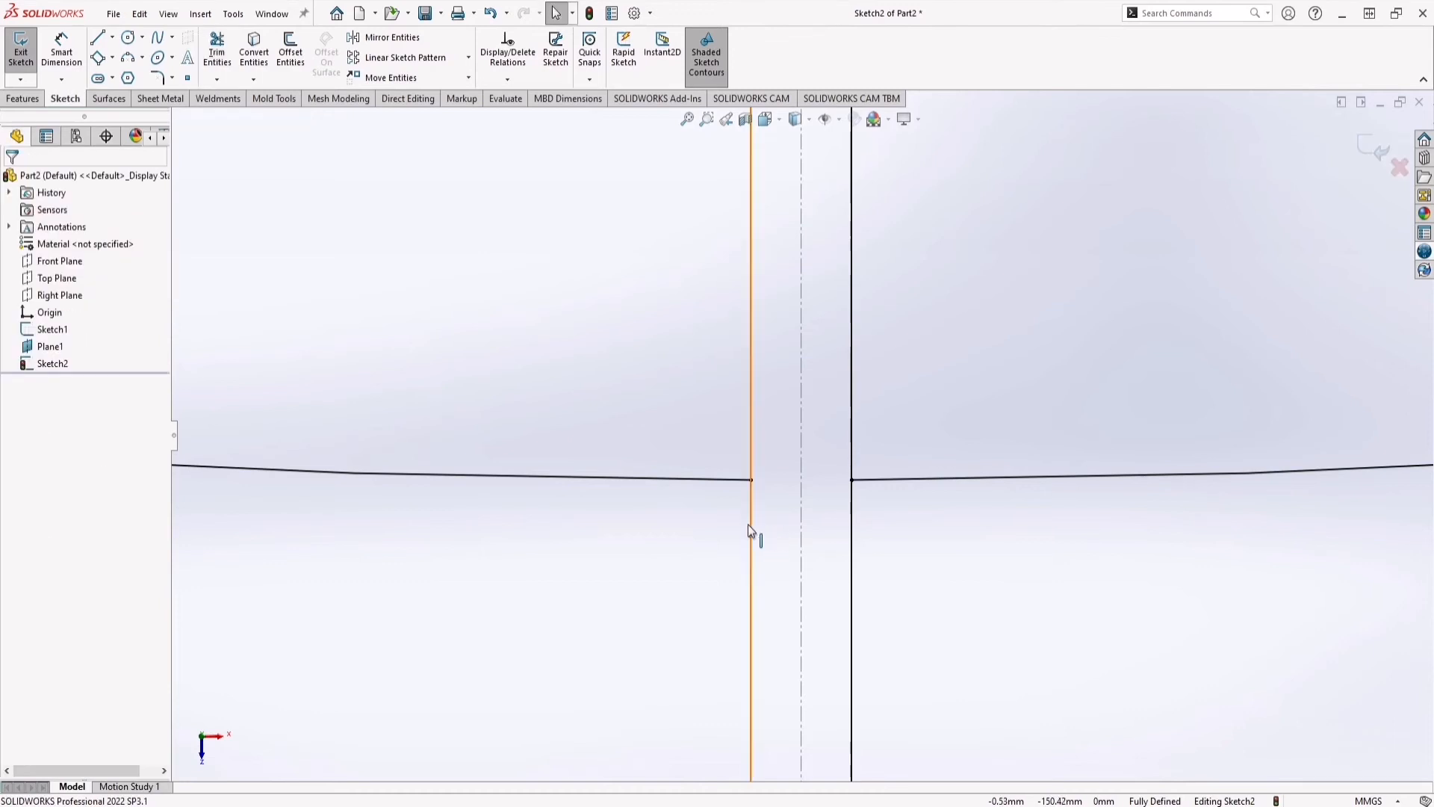
Step: Change both converted lines to construction geometry and exit the upper circle's sketch
{"action": "left_click", "coordinate": [751, 526]}
{"action": "left_click", "coordinate": [850, 531], "text": "ctrl"}
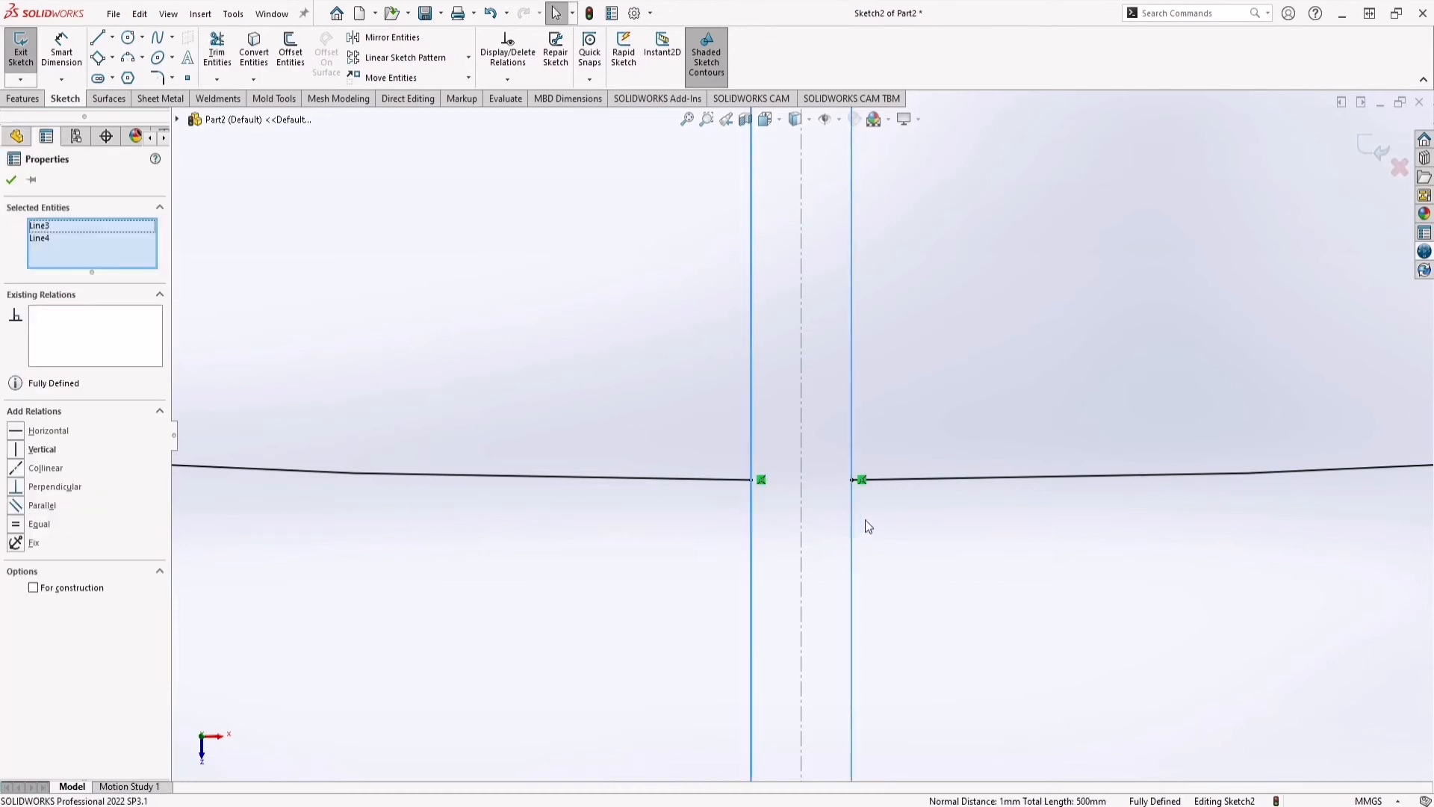
{"action": "left_click", "coordinate": [917, 484]}
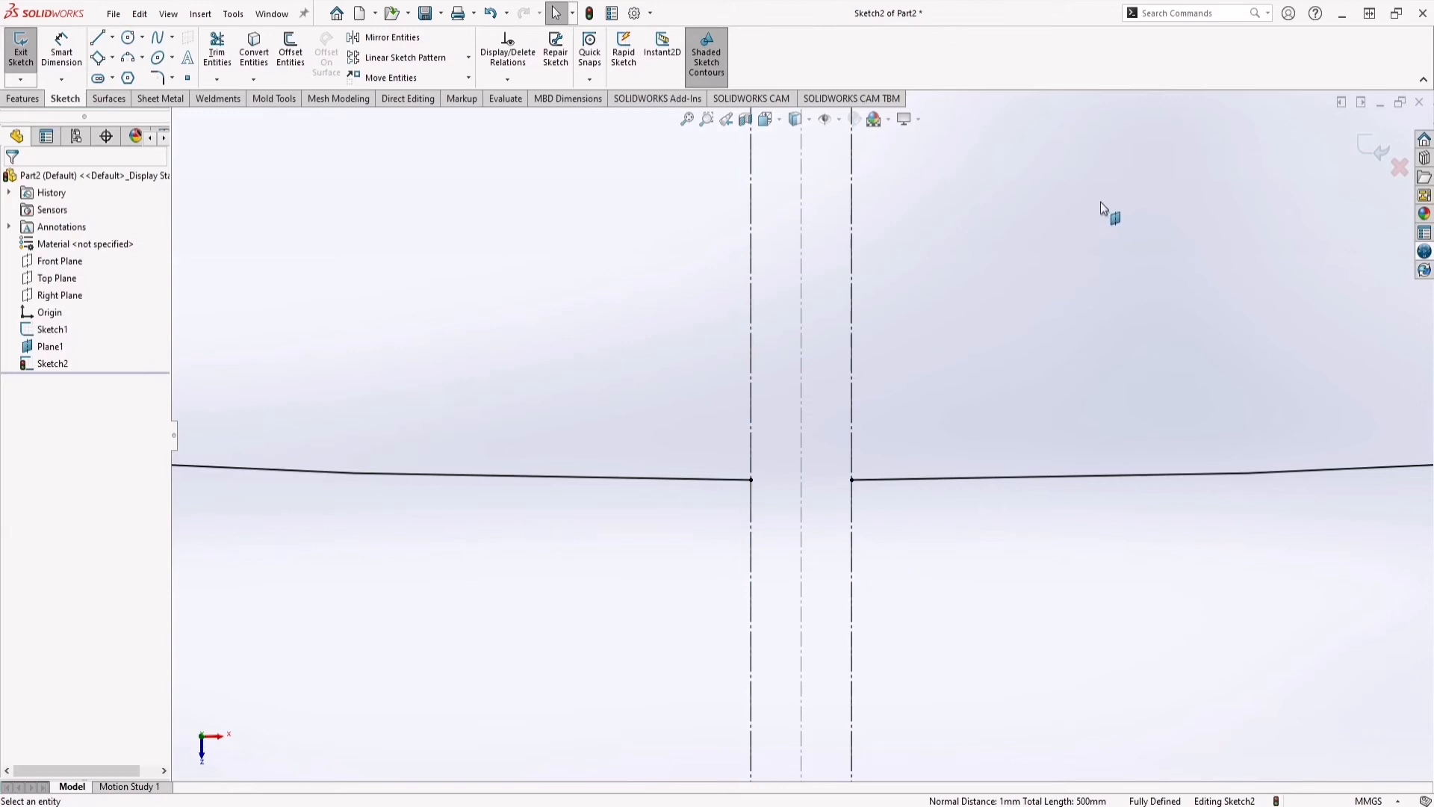
{"action": "left_click", "coordinate": [1363, 149]}
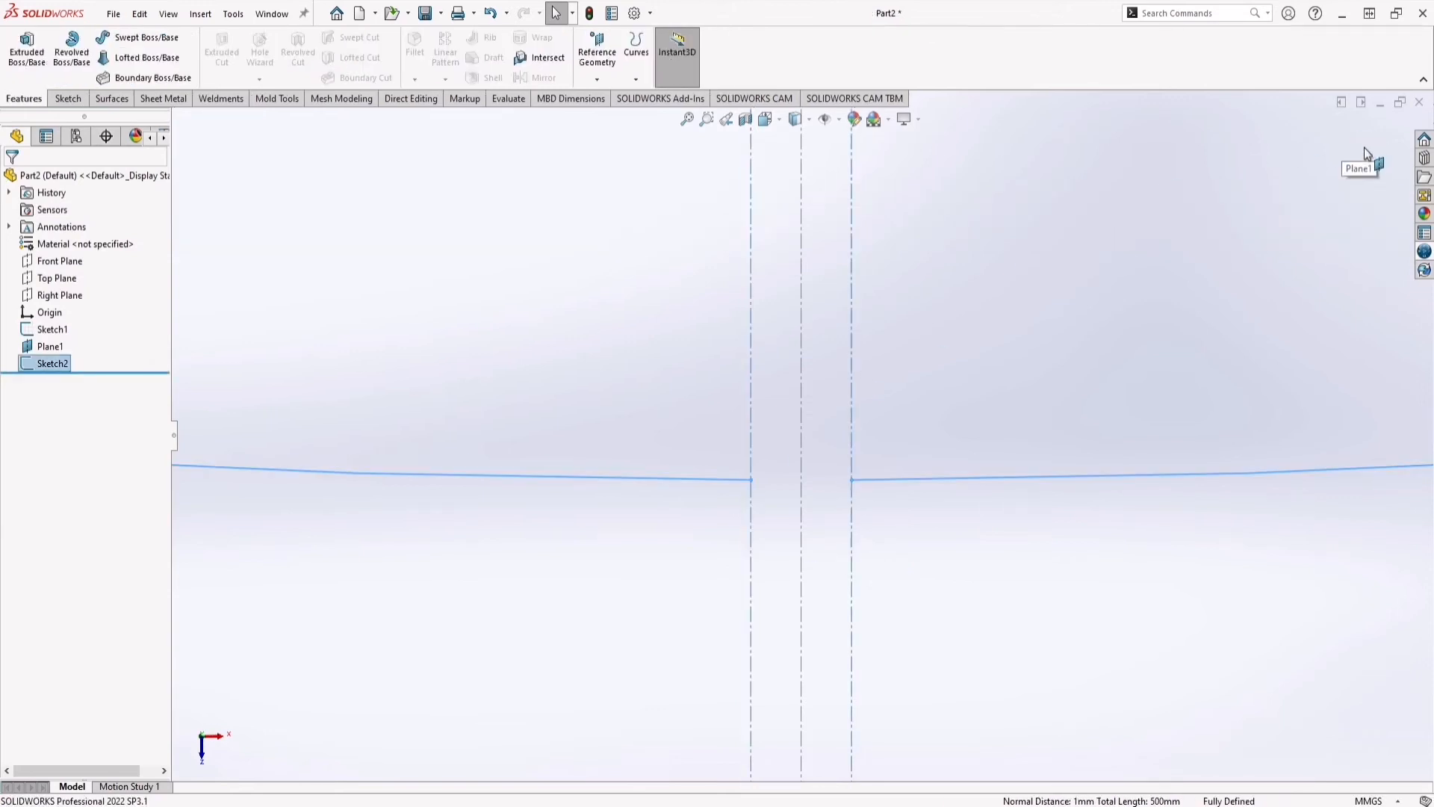
{"action": "scroll", "coordinate": [828, 451], "scroll_direction": "up", "scroll_amount": 10}
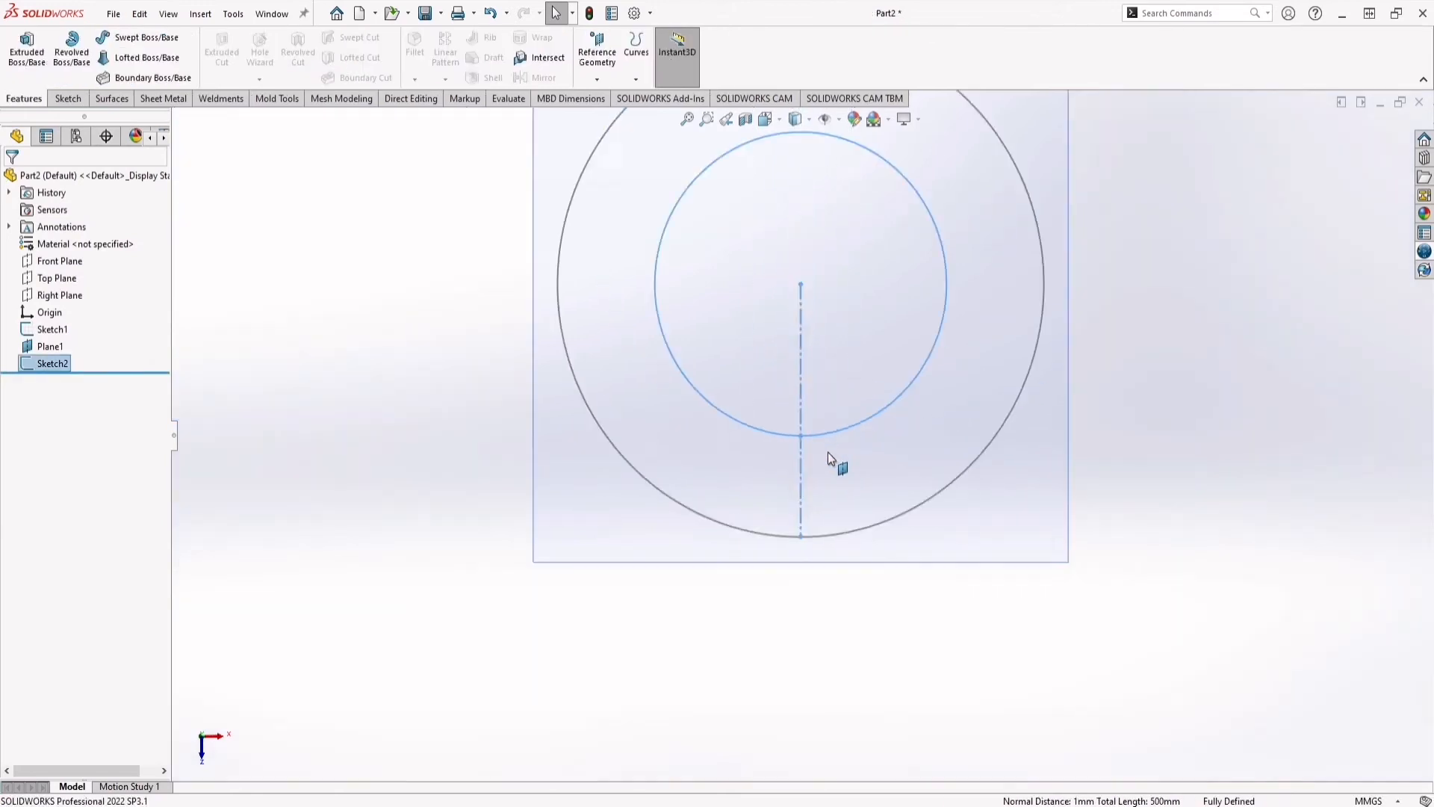
{"action": "left_click", "coordinate": [513, 378]}
{"action": "scroll", "coordinate": [772, 448], "scroll_direction": "up", "scroll_amount": 5}
{"action": "scroll", "coordinate": [800, 395], "scroll_direction": "down", "scroll_amount": 5}
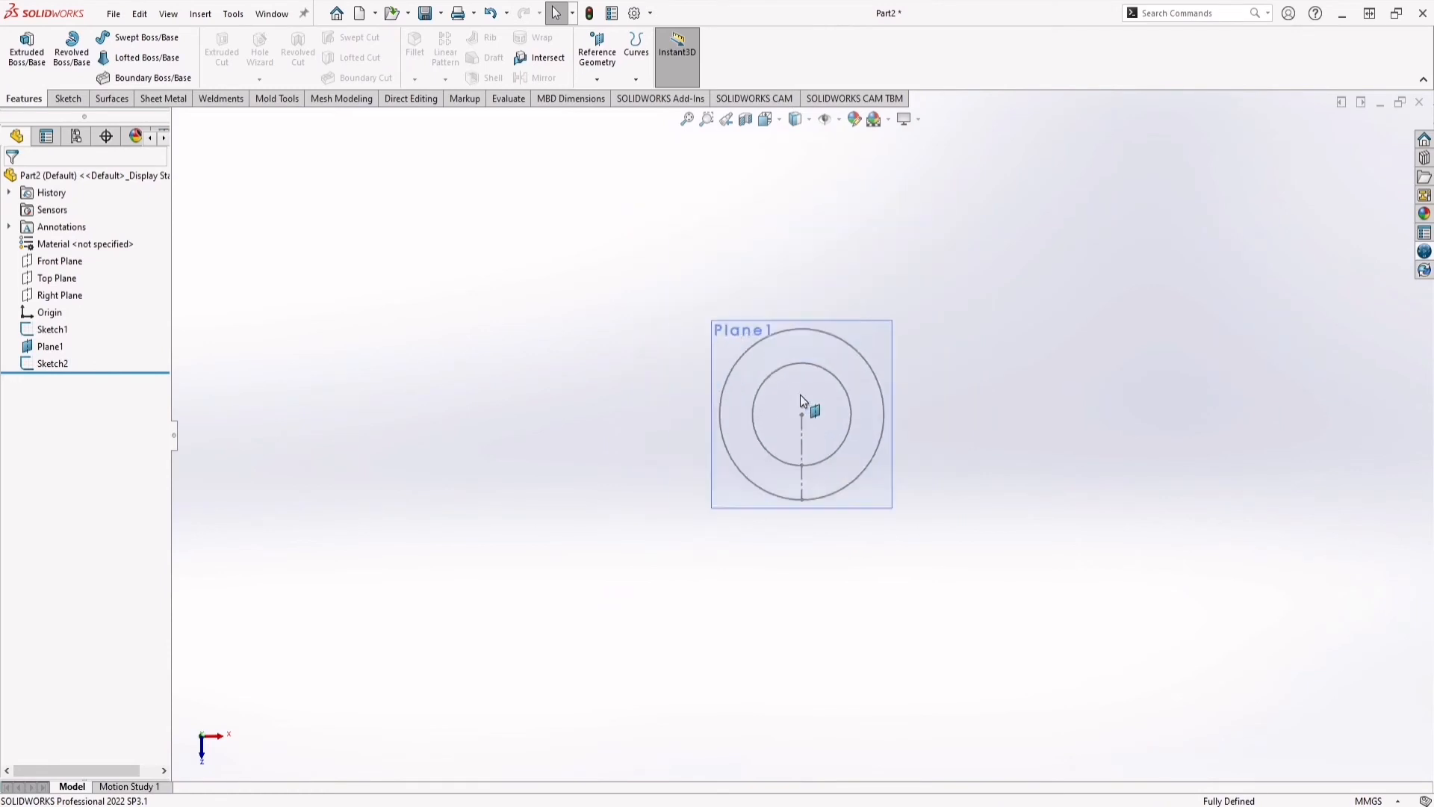
Step: Create a Formed Lofted Bend between the upper and lower split circles with 1 mm thickness and 2 bend lines
{"action": "middle_click_drag", "start_coordinate": [657, 453], "coordinate": [651, 330]}
{"action": "middle_click_drag", "start_coordinate": [663, 203], "coordinate": [629, 222]}
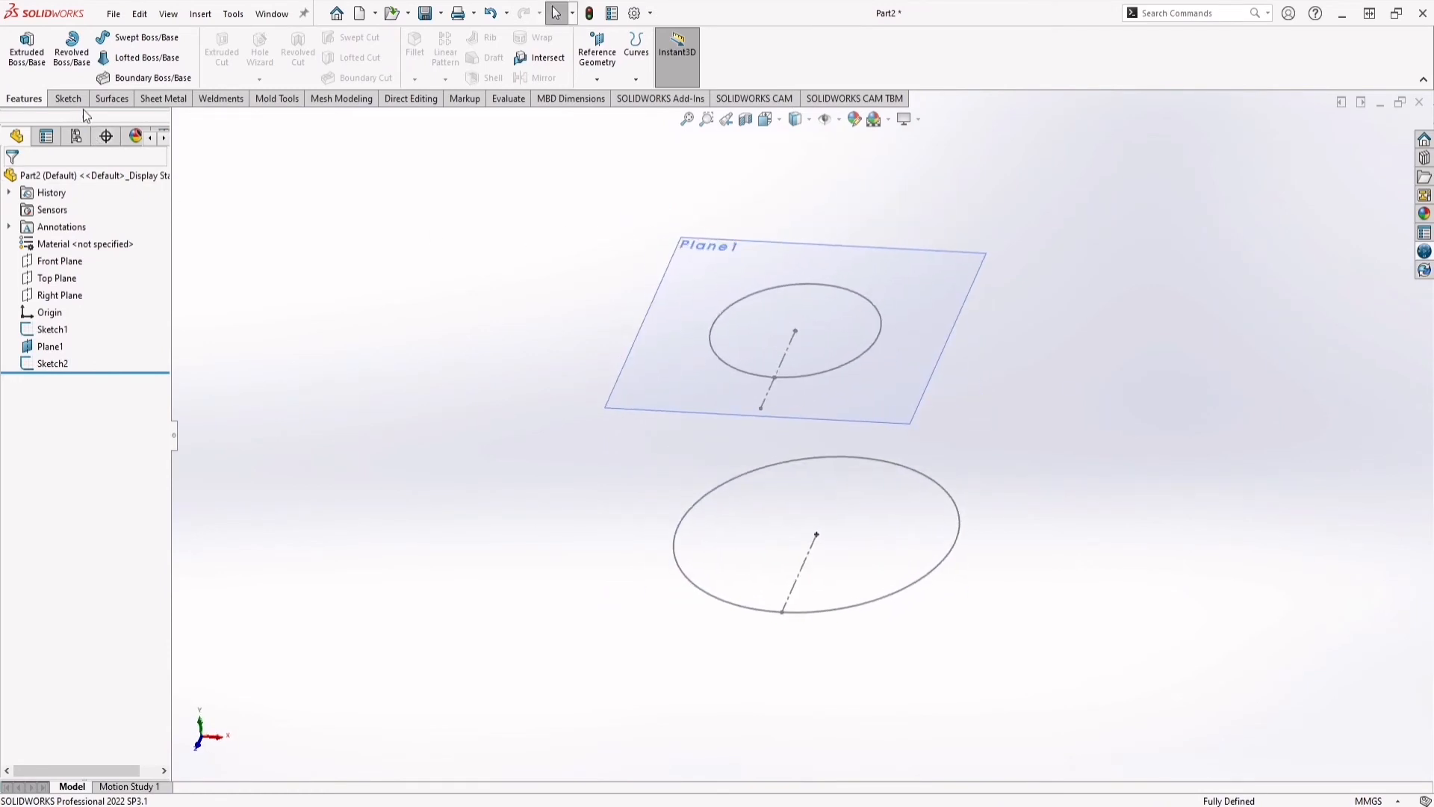
{"action": "left_click", "coordinate": [163, 99]}
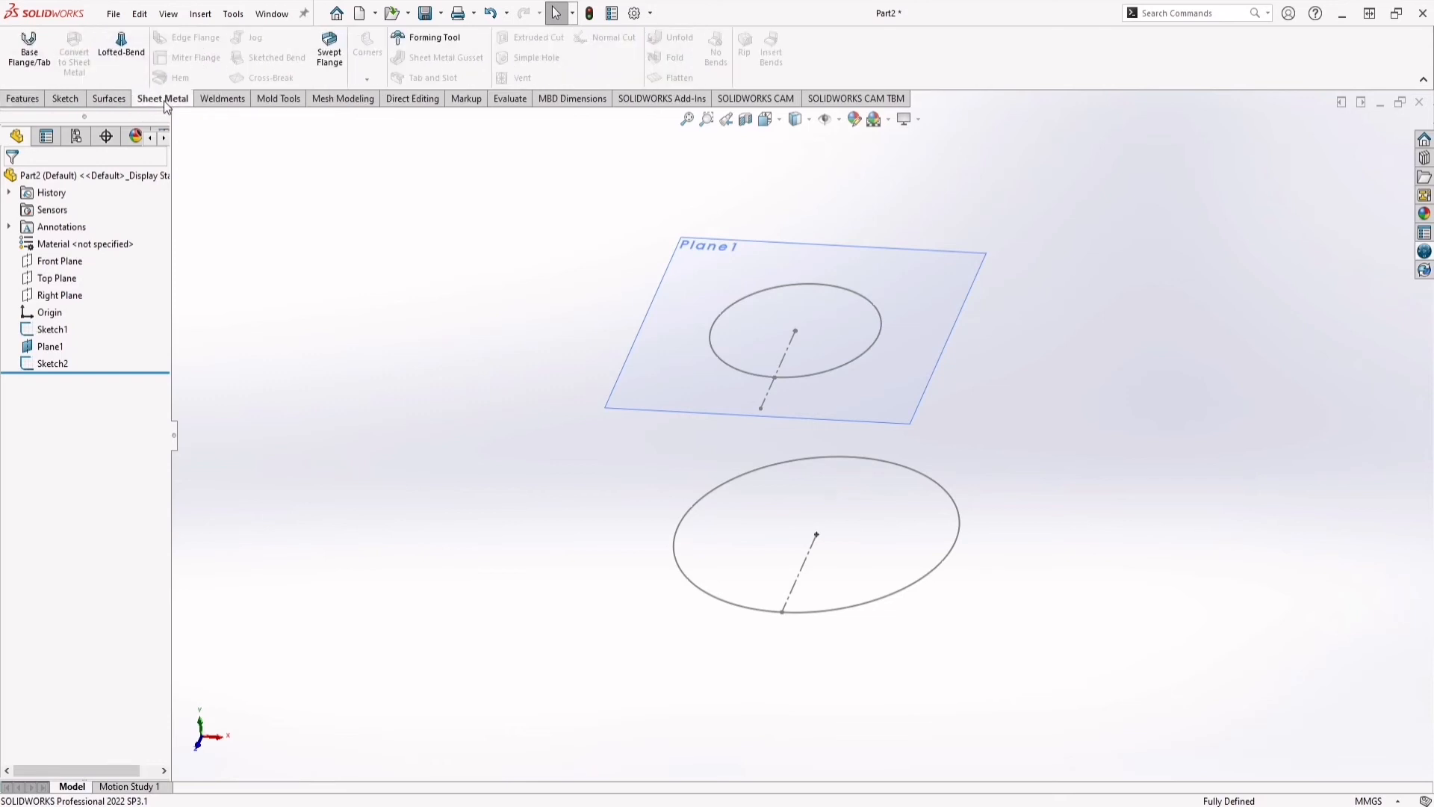
{"action": "left_click", "coordinate": [123, 52]}
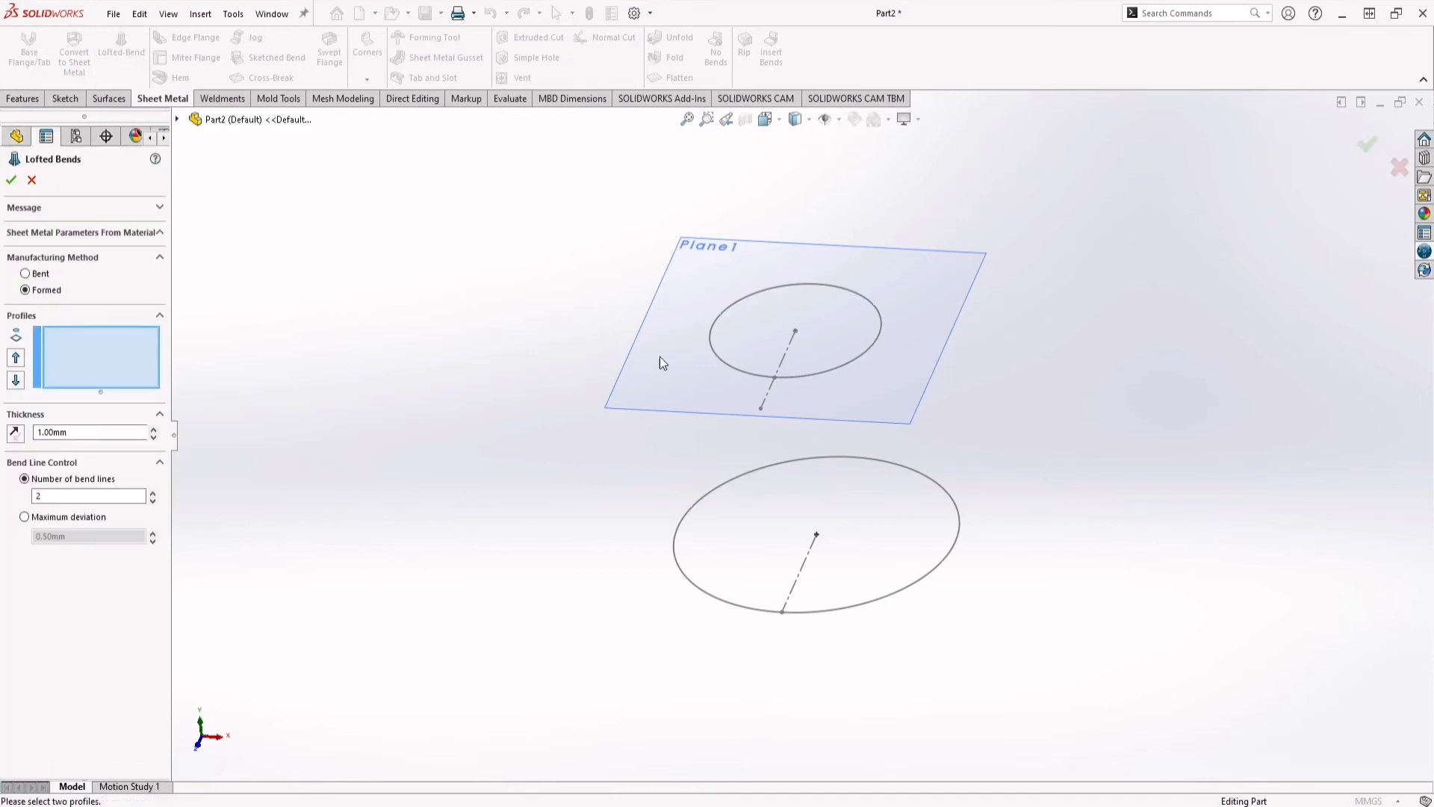
{"action": "left_click", "coordinate": [28, 274]}
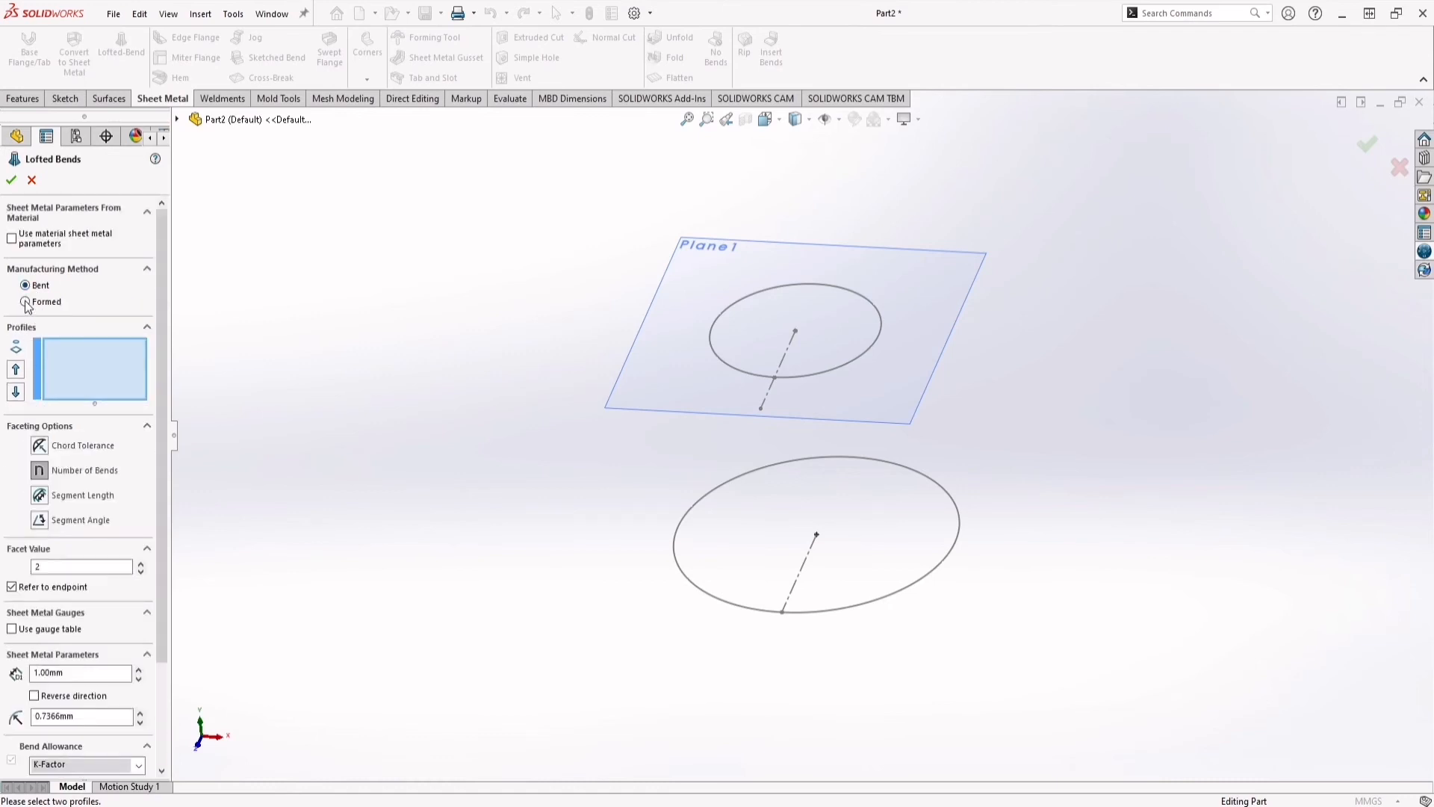
{"action": "left_click", "coordinate": [33, 293]}
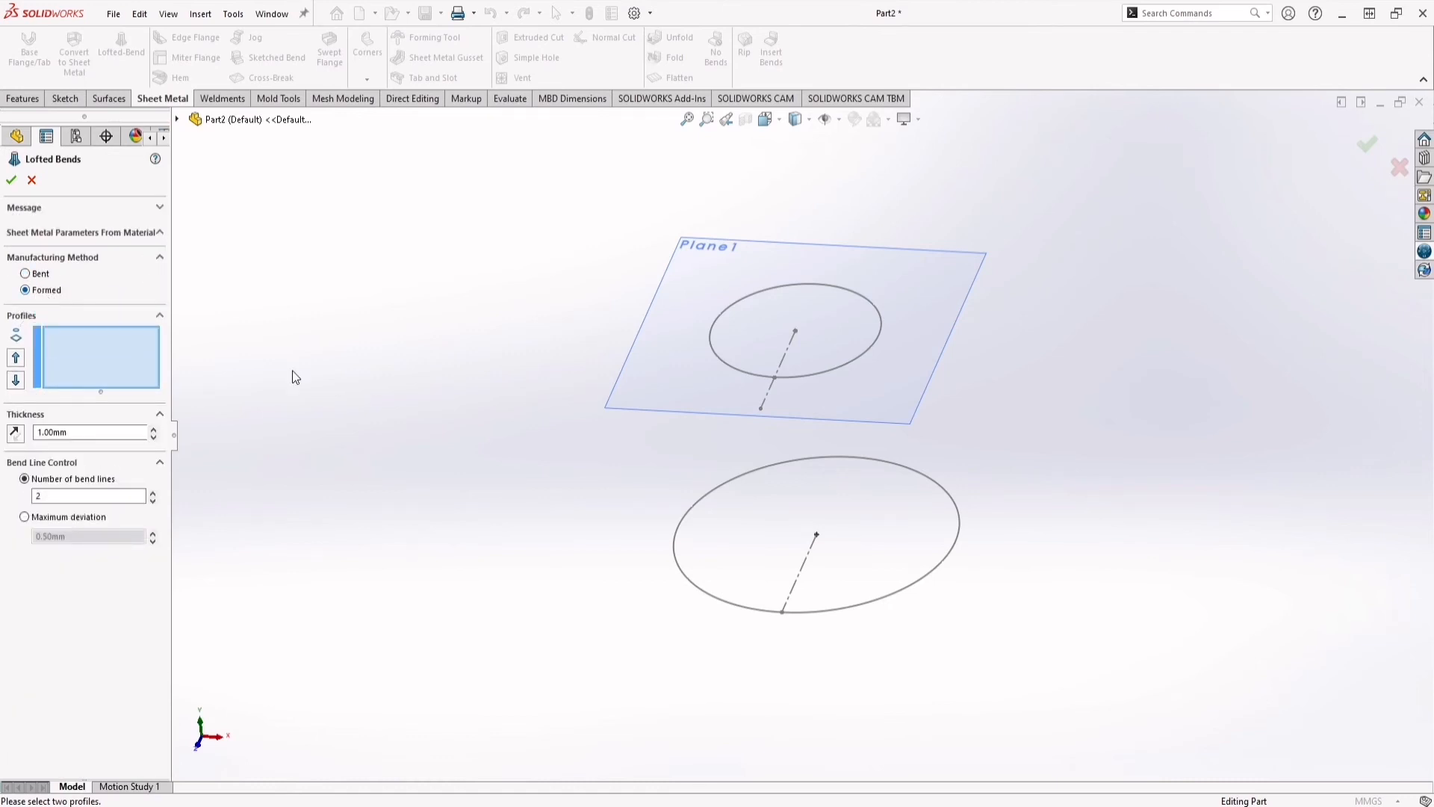
{"action": "left_click", "coordinate": [721, 366]}
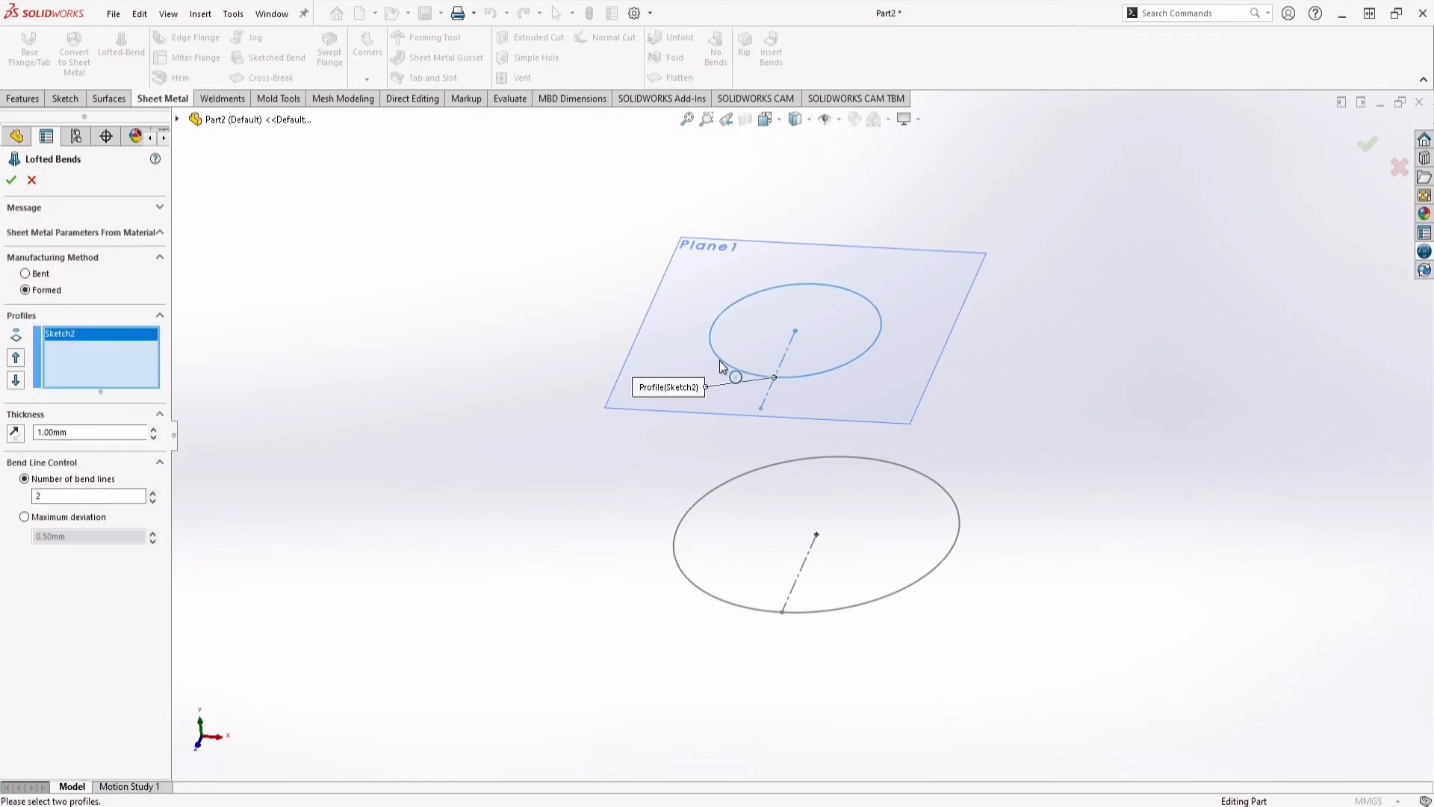
{"action": "left_click", "coordinate": [700, 589]}
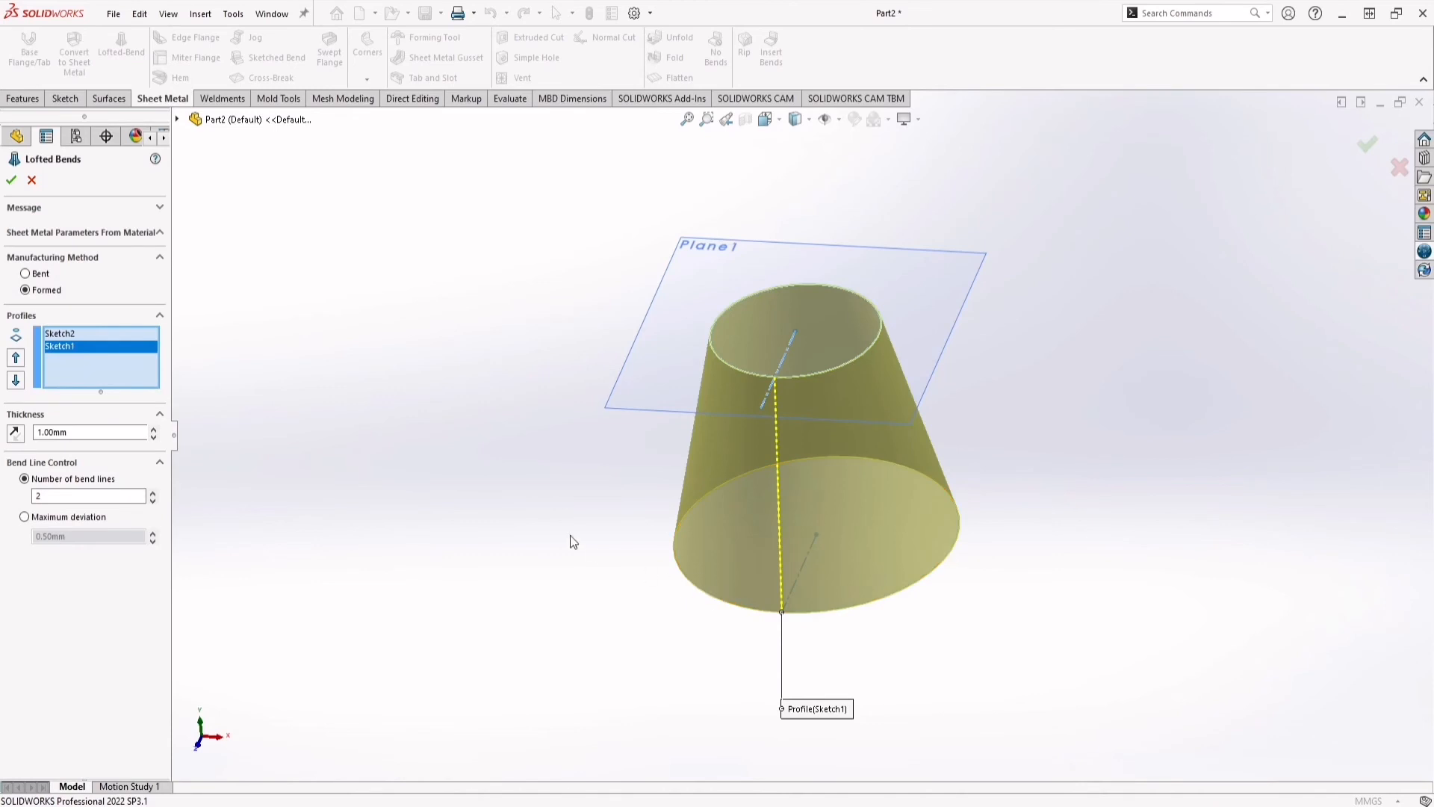
{"action": "middle_click_drag", "start_coordinate": [408, 454], "coordinate": [509, 406]}
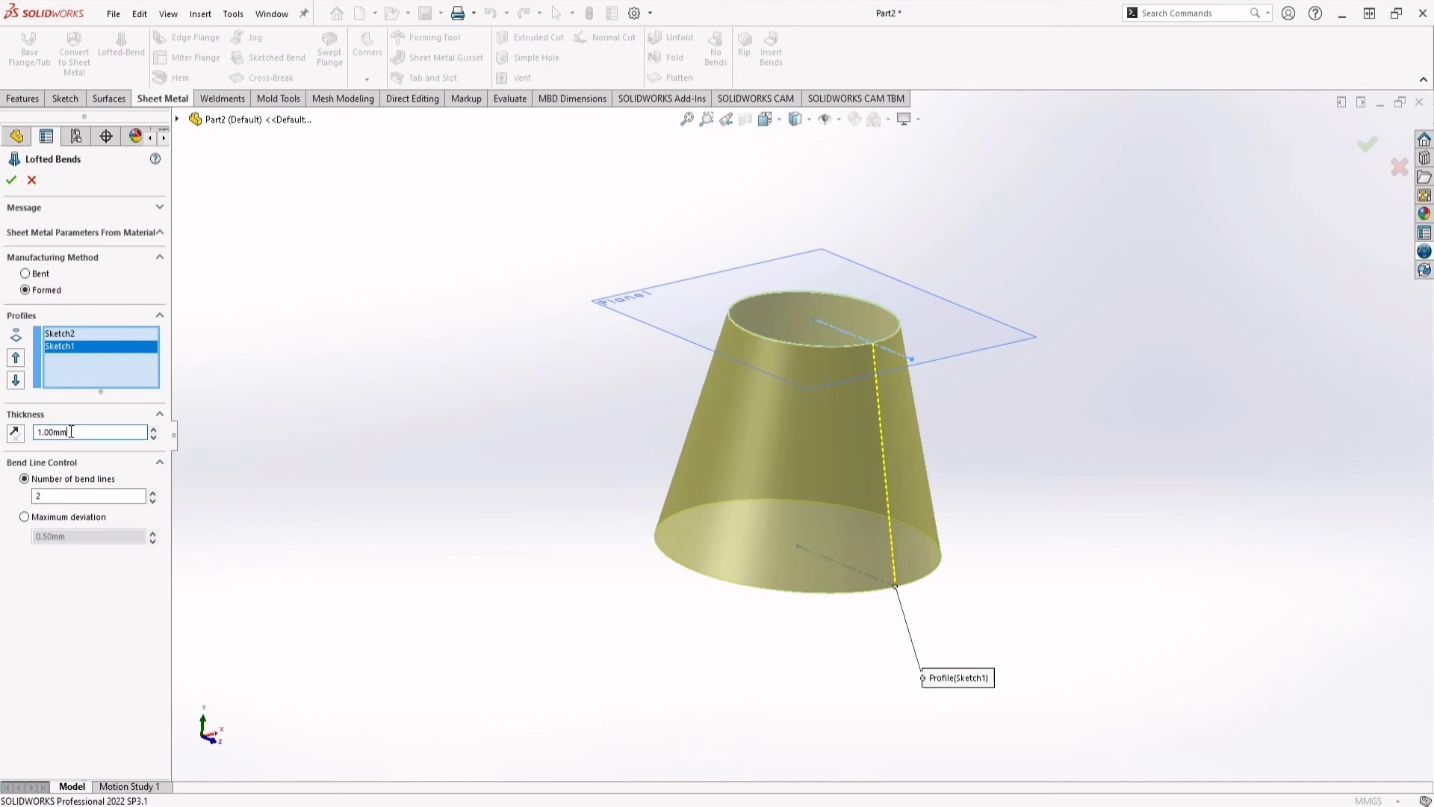
{"action": "left_click", "coordinate": [56, 496]}
{"action": "left_click", "coordinate": [12, 180]}
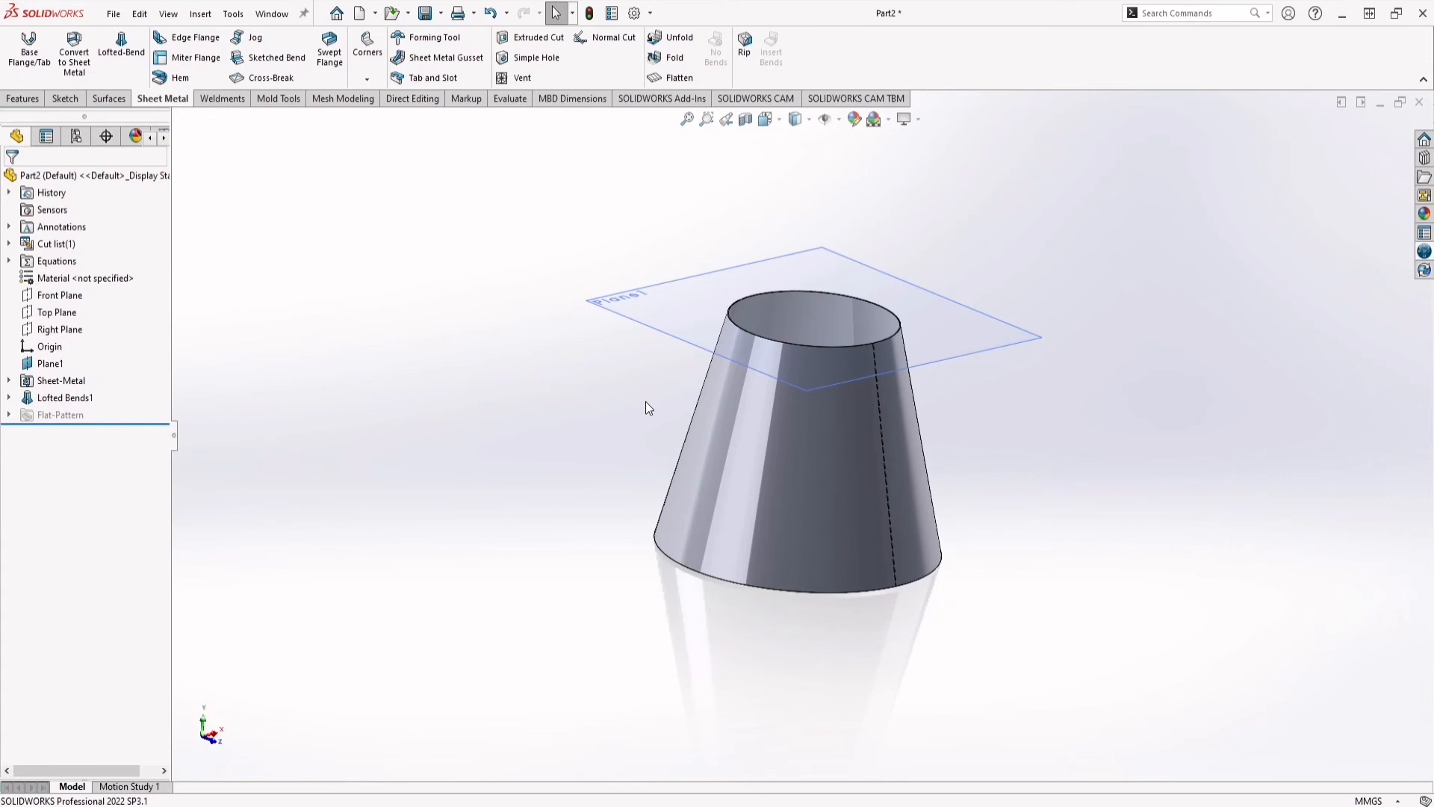
Step: Apply the plain galvanized metal appearance to the whole cone part
{"action": "middle_click_drag", "start_coordinate": [644, 414], "coordinate": [629, 421]}
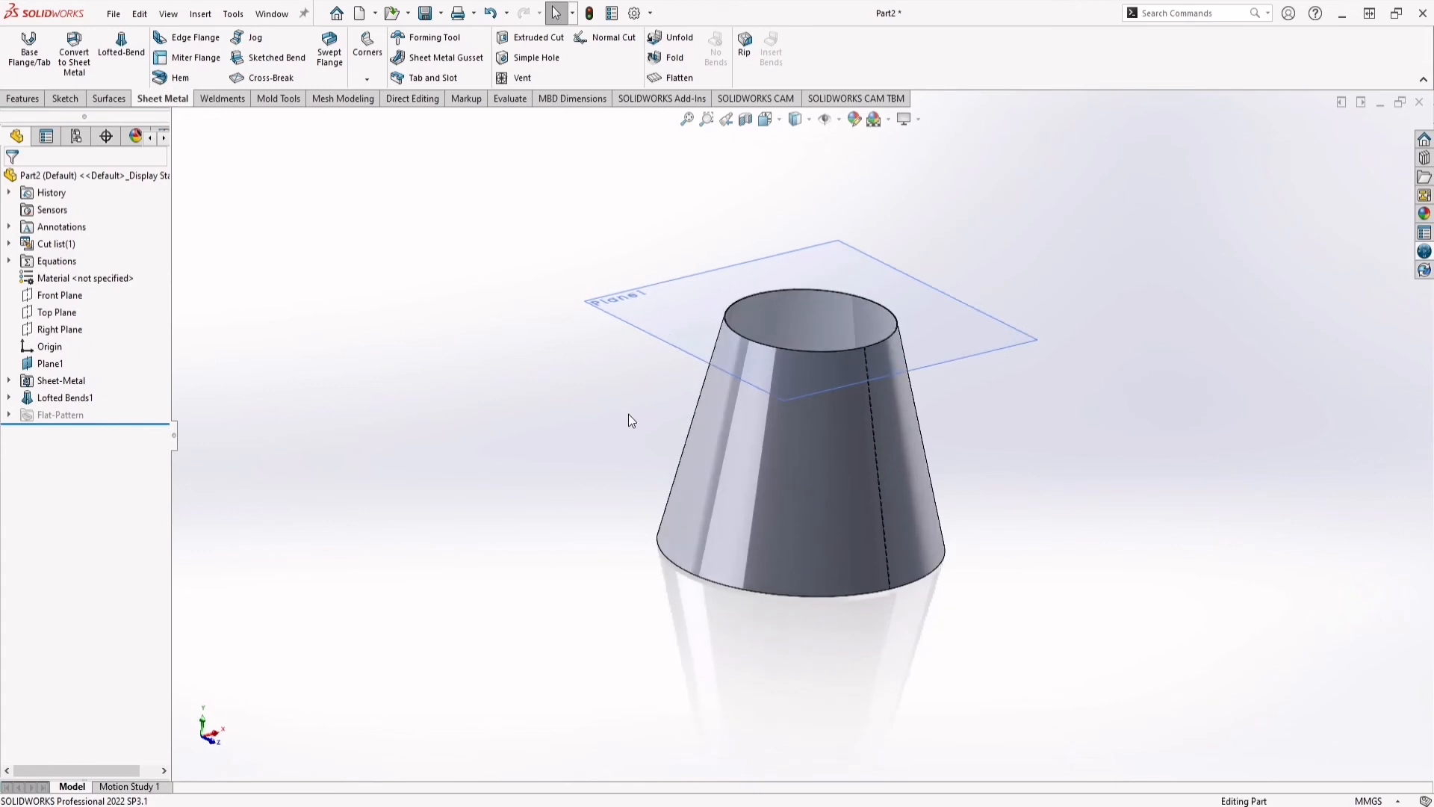
{"action": "middle_click_drag", "start_coordinate": [917, 458], "coordinate": [992, 431]}
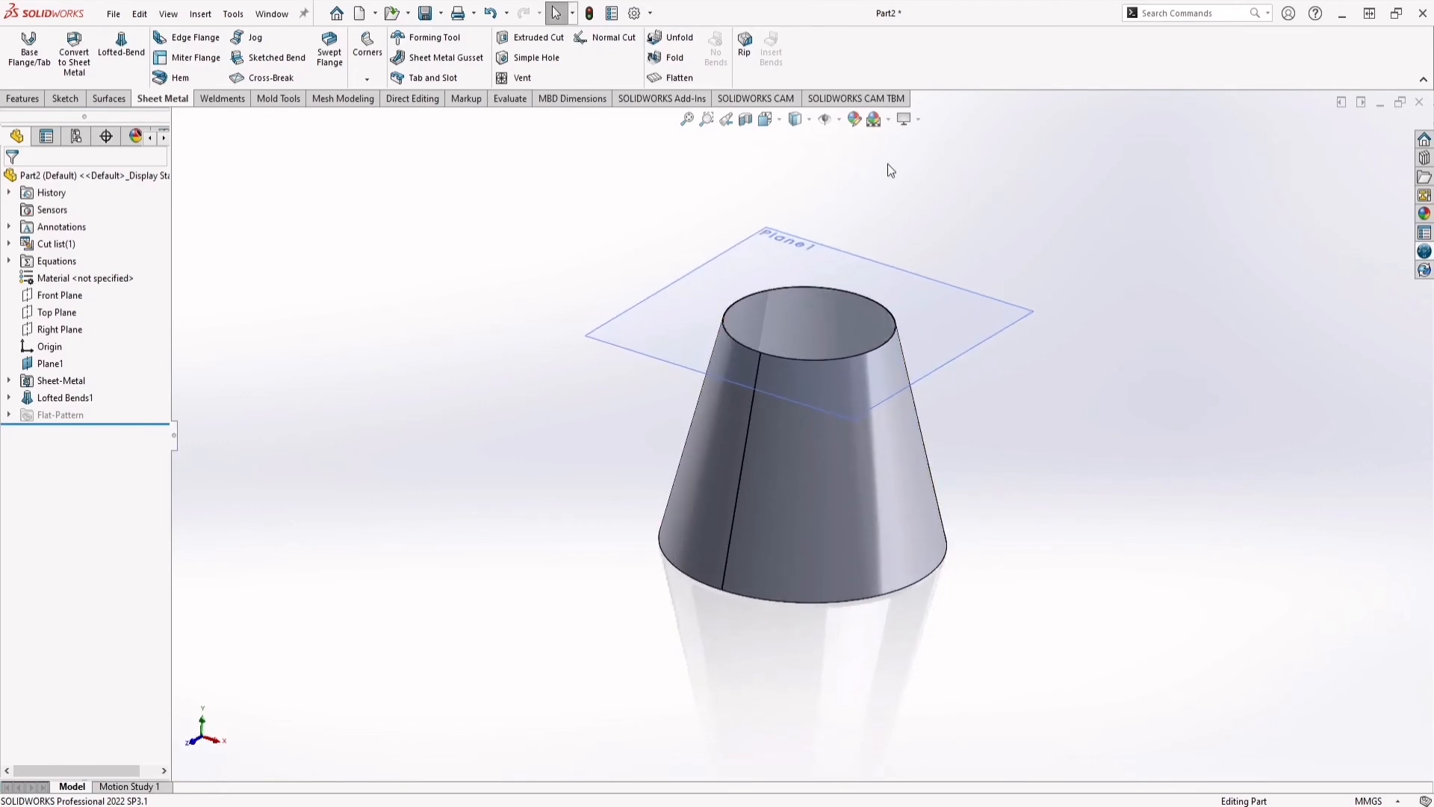
{"action": "left_click", "coordinate": [853, 118]}
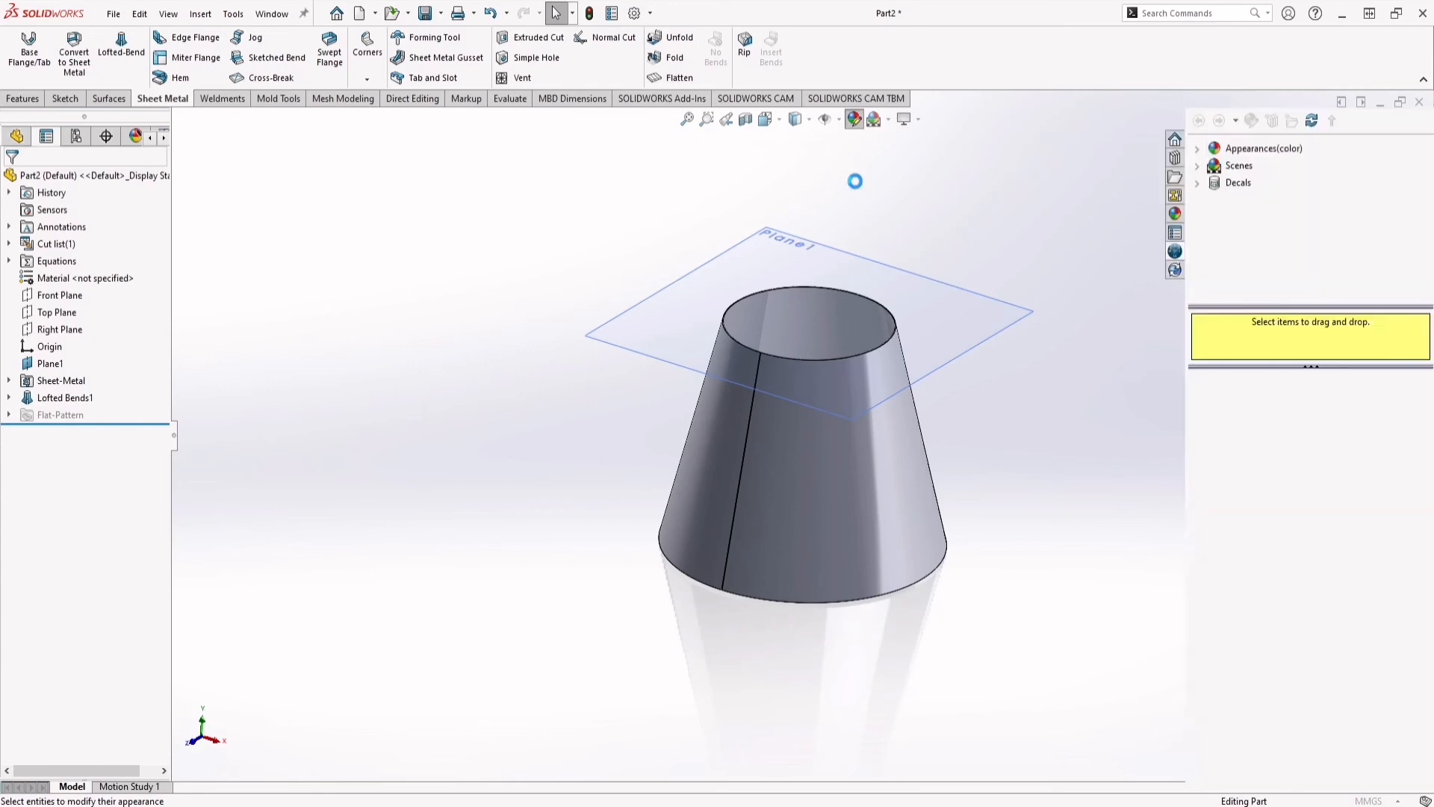
{"action": "left_click", "coordinate": [1197, 151]}
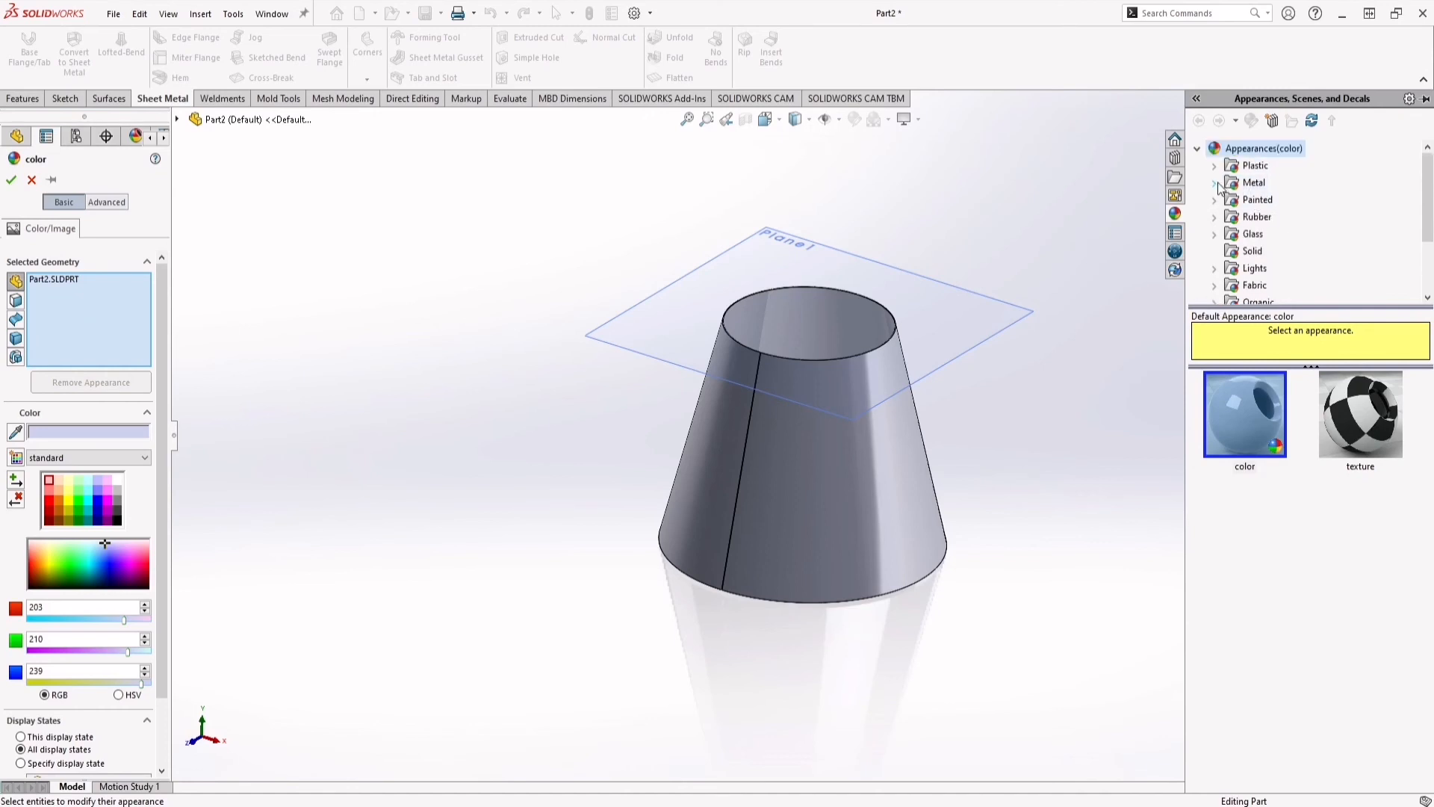
{"action": "left_click", "coordinate": [1214, 182]}
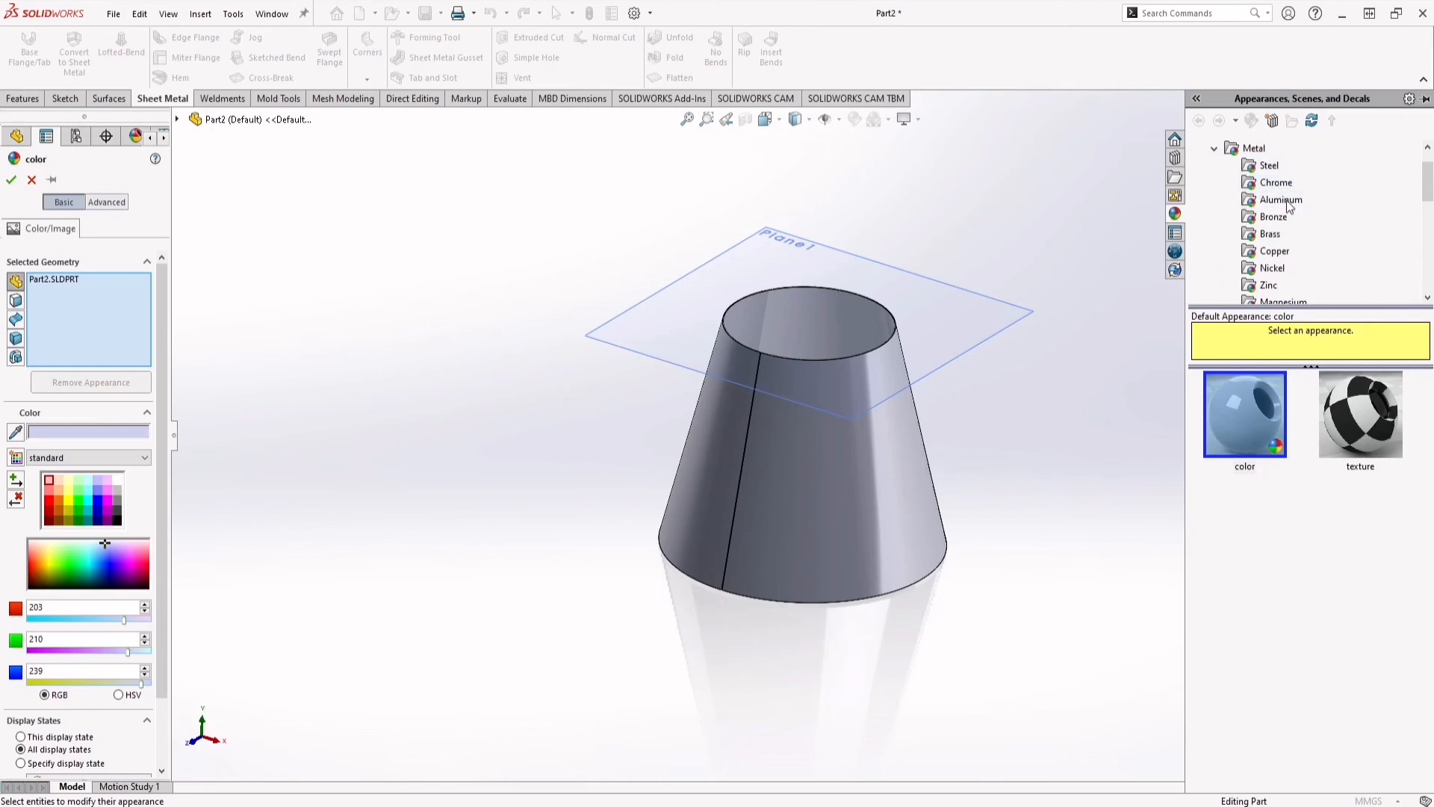
{"action": "scroll", "coordinate": [1292, 224], "scroll_direction": "down", "scroll_amount": 3}
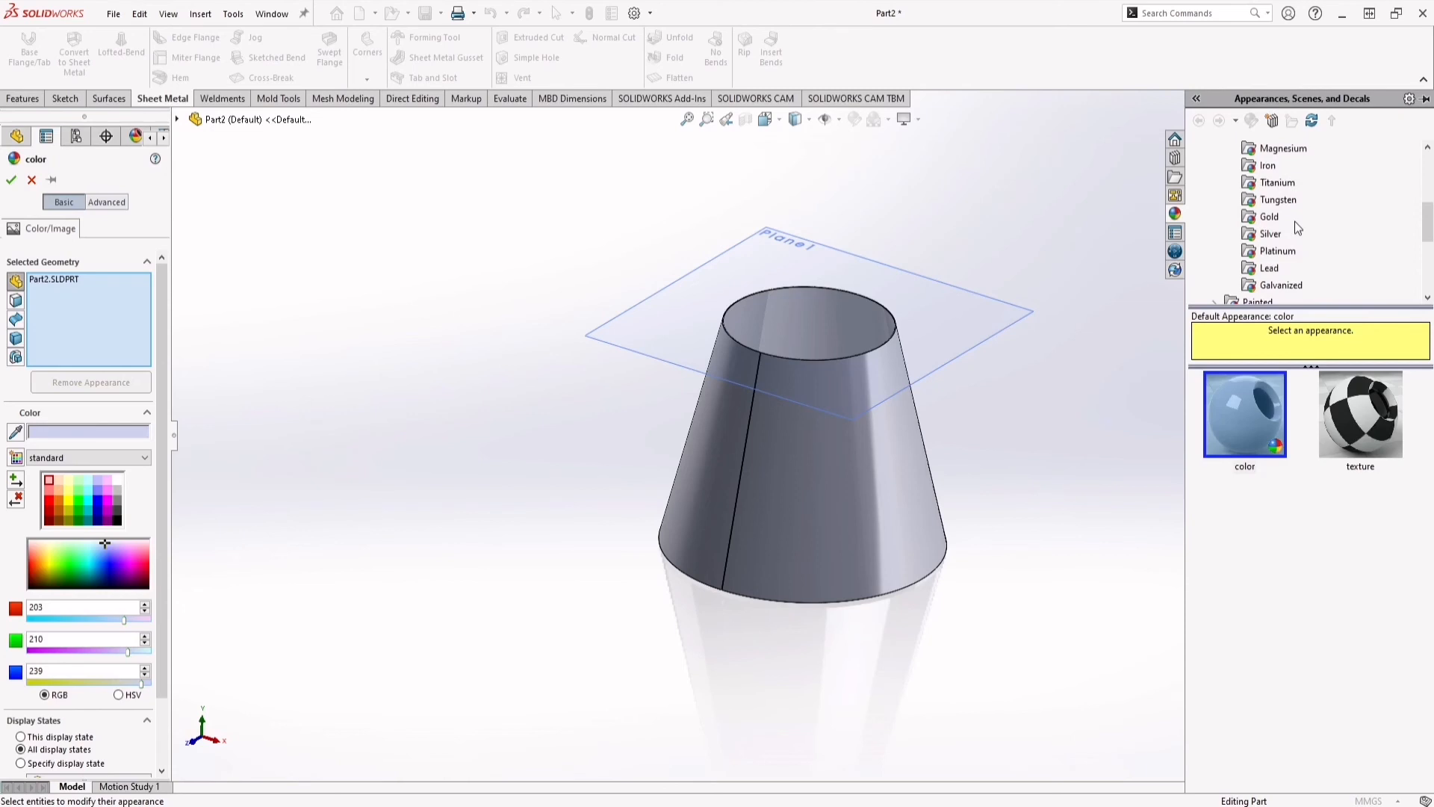
{"action": "scroll", "coordinate": [1293, 221], "scroll_direction": "down", "scroll_amount": 1}
{"action": "left_click", "coordinate": [1286, 236]}
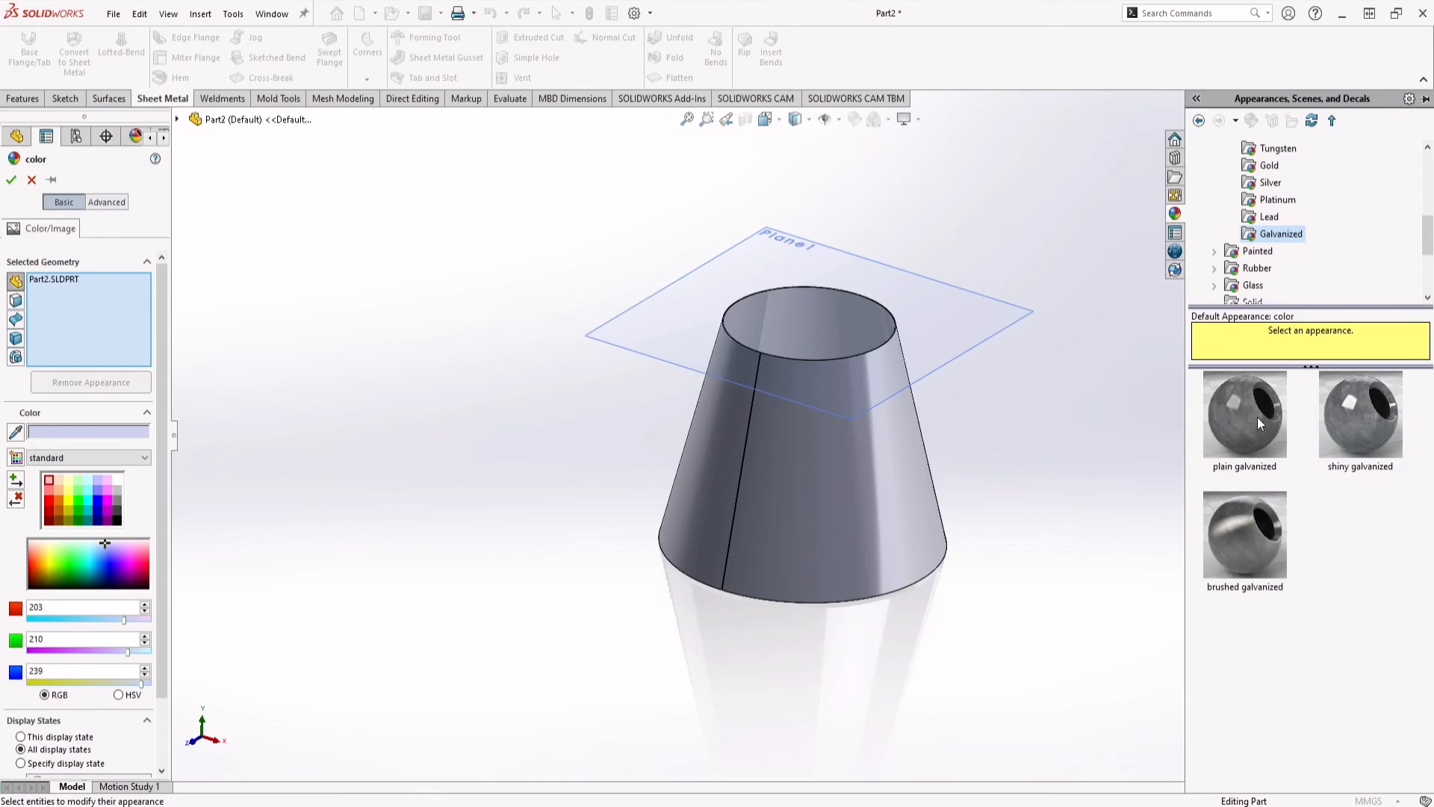
{"action": "left_click_drag", "start_coordinate": [1257, 417], "coordinate": [879, 465]}
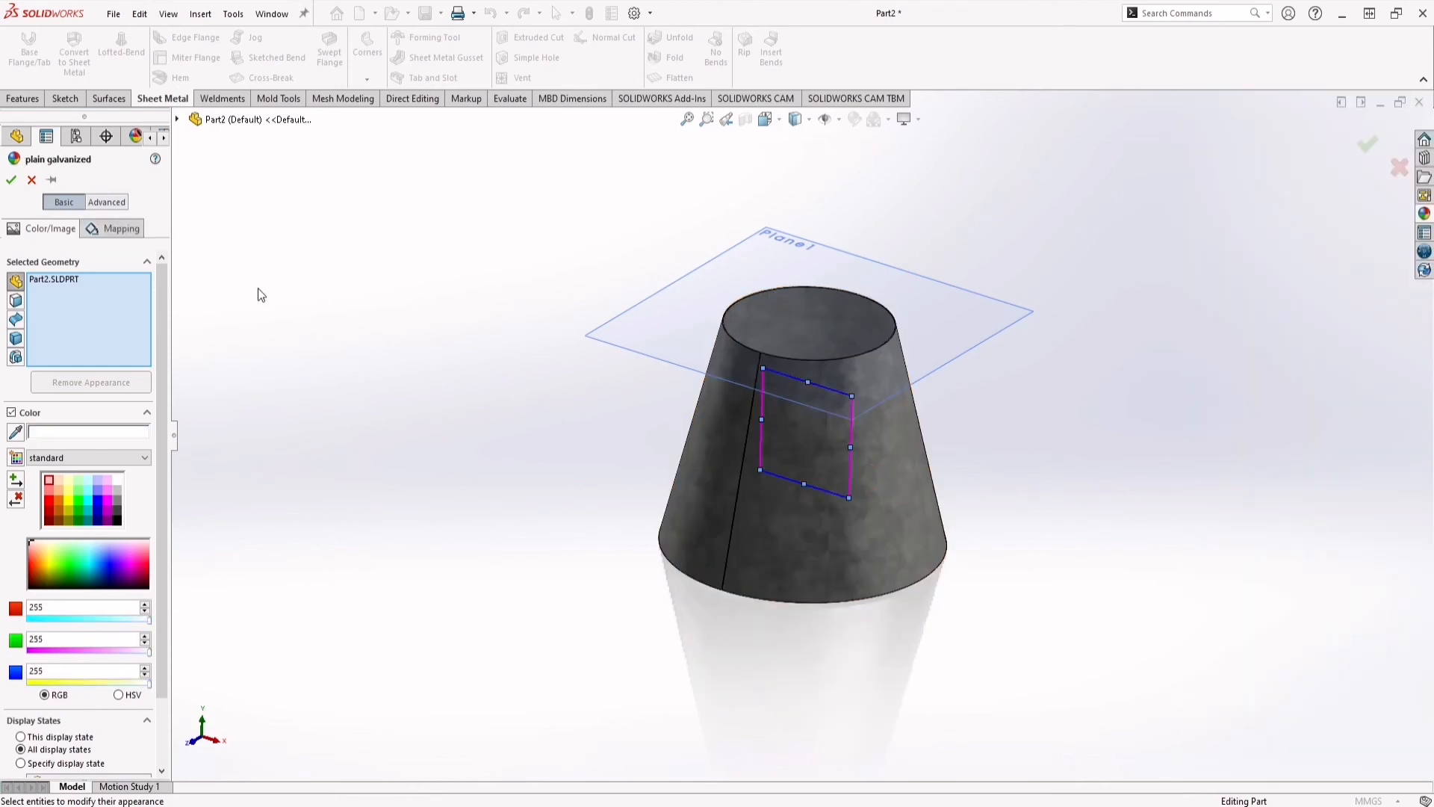
{"action": "left_click", "coordinate": [11, 180]}
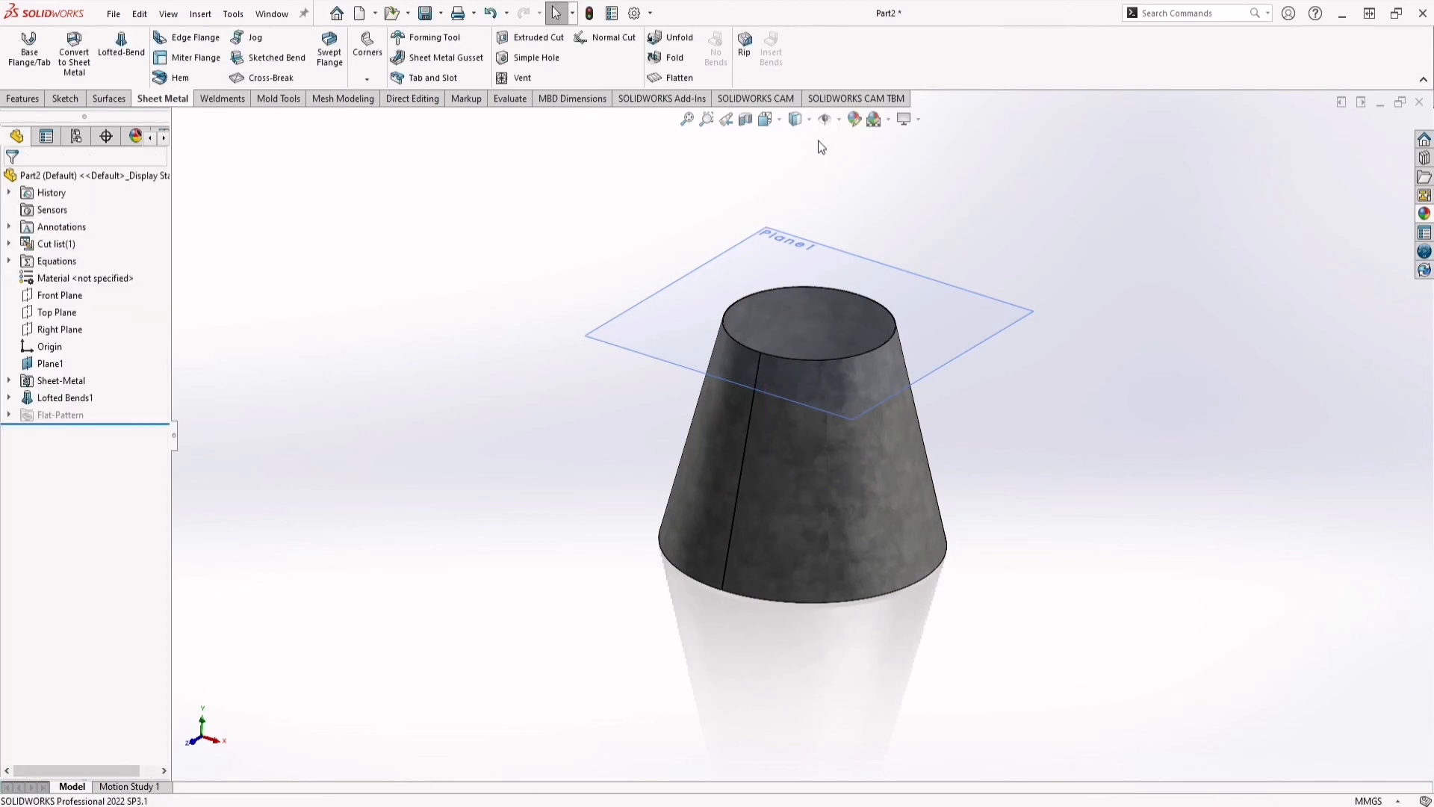
Step: Set the view orientation to isometric and turn on shadows for the displayed cone
{"action": "left_click", "coordinate": [766, 119]}
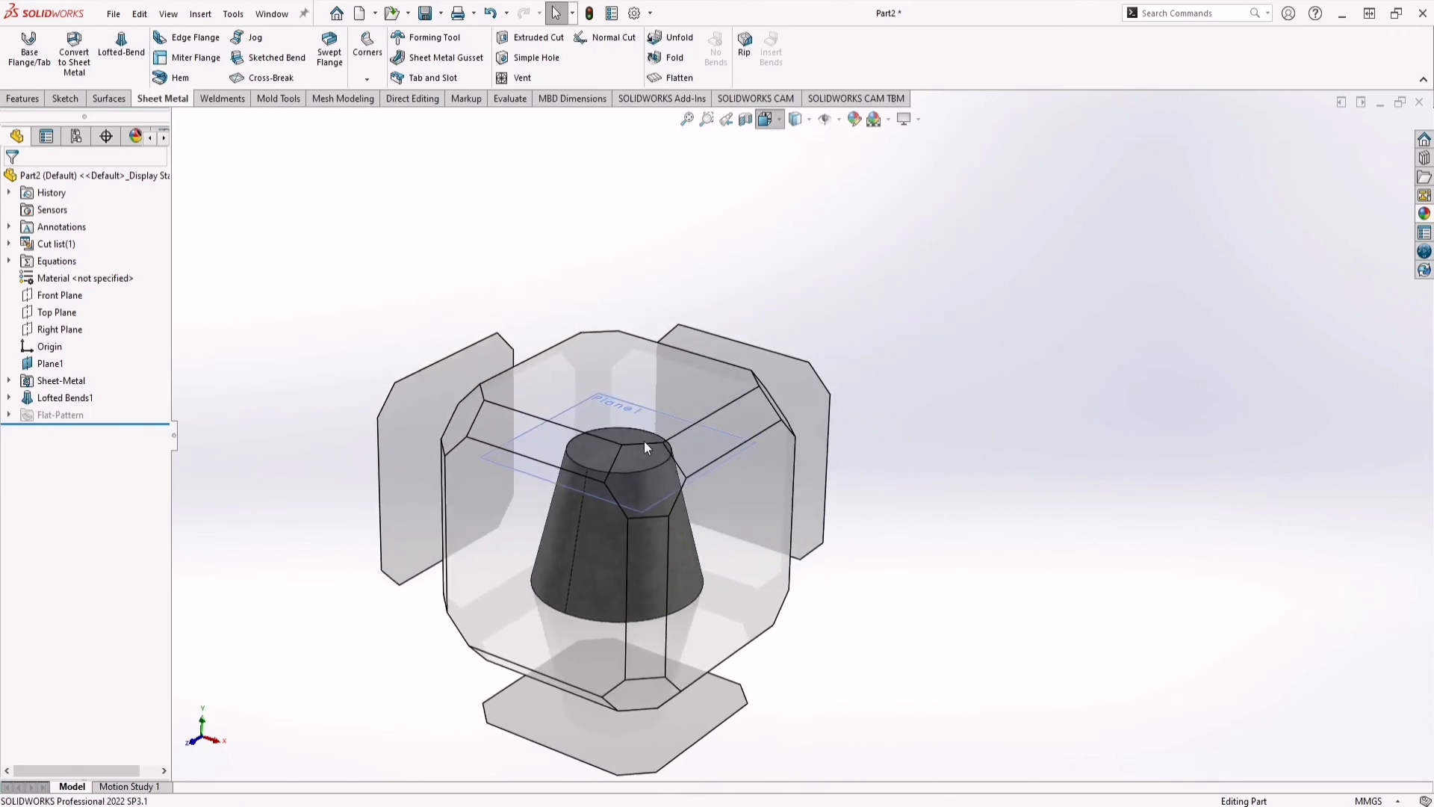
{"action": "left_click", "coordinate": [638, 475]}
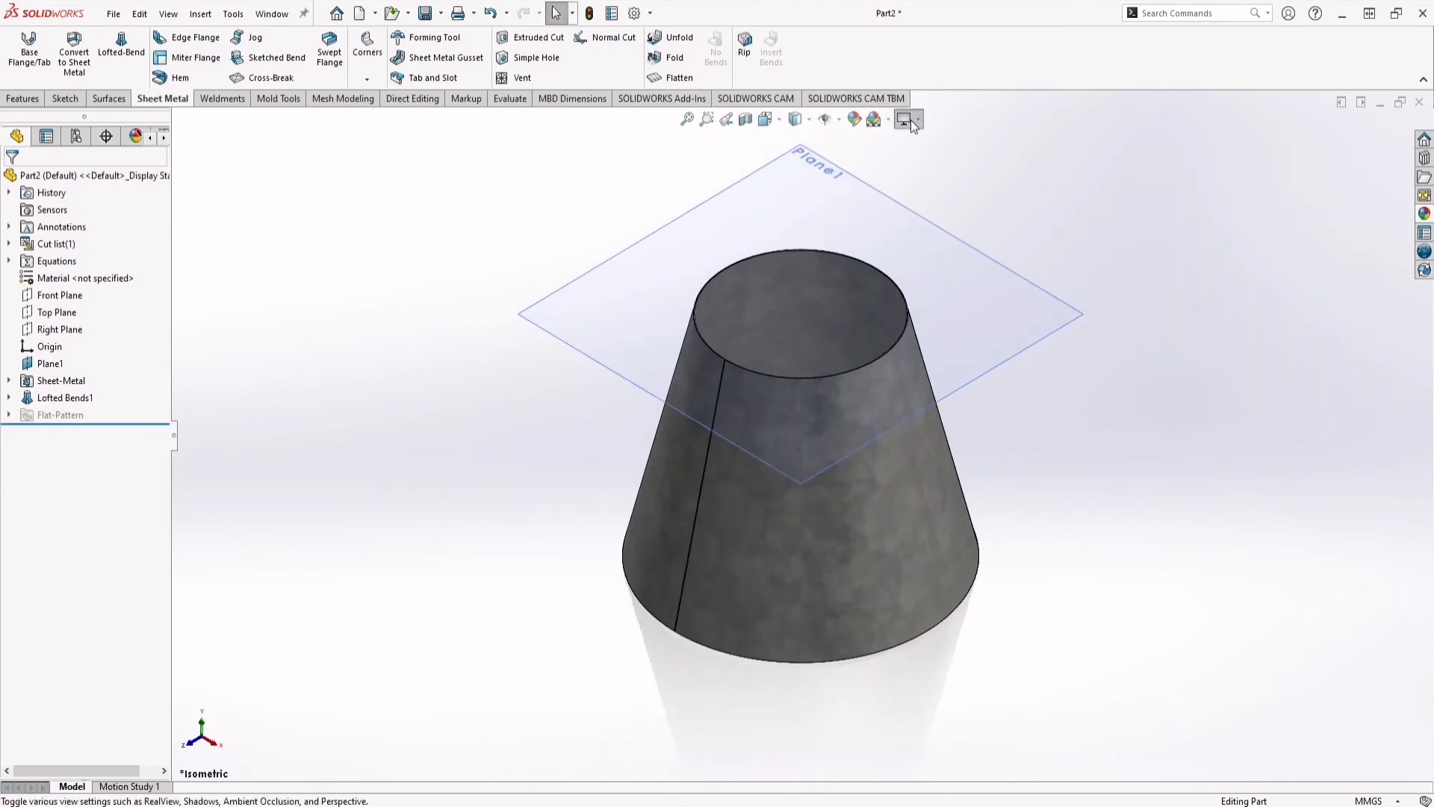
{"action": "left_click", "coordinate": [940, 159]}
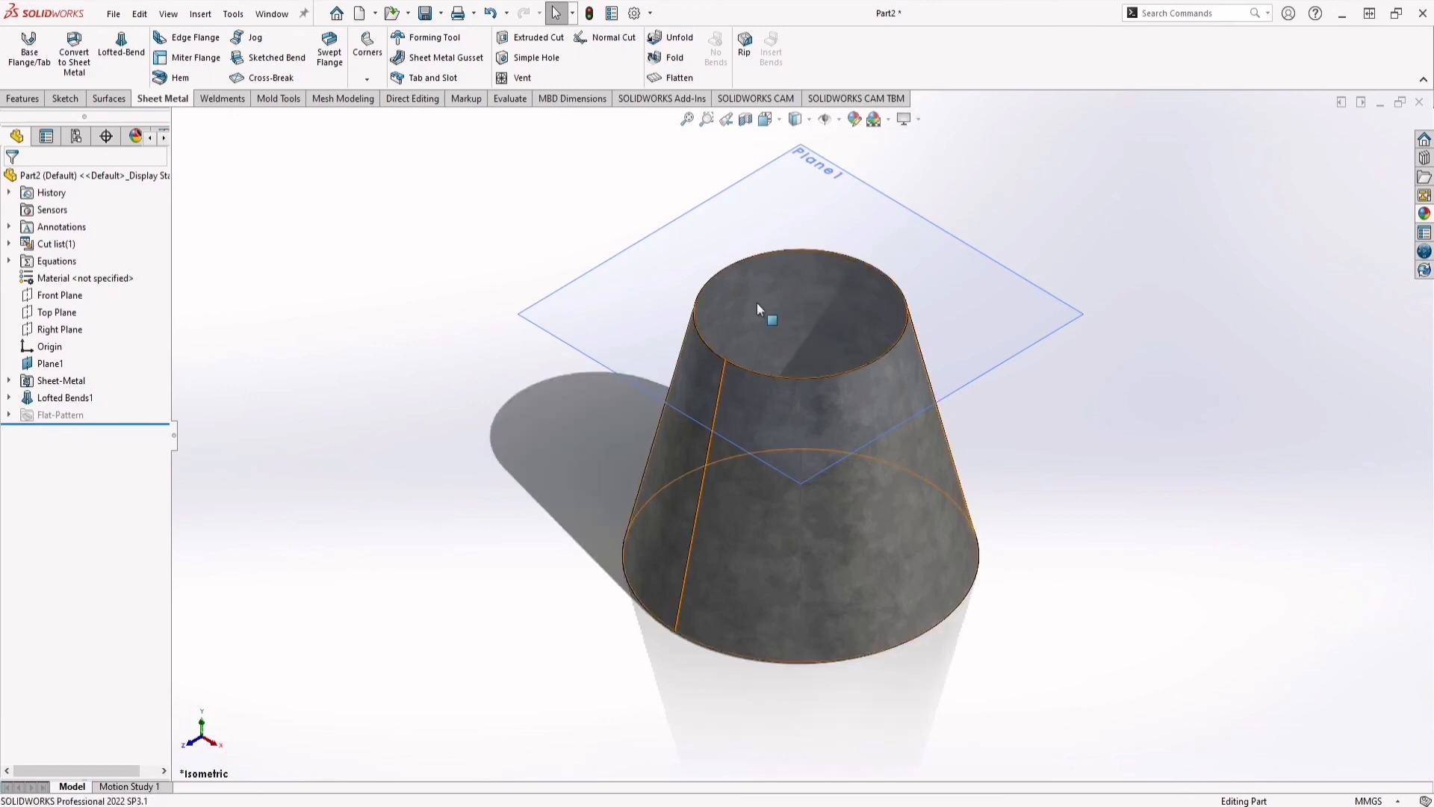
Step: Hide the reference plane Plane1 at the cone's upper opening
{"action": "left_click", "coordinate": [591, 349]}
{"action": "scroll", "coordinate": [530, 428], "scroll_direction": "up", "scroll_amount": 3}
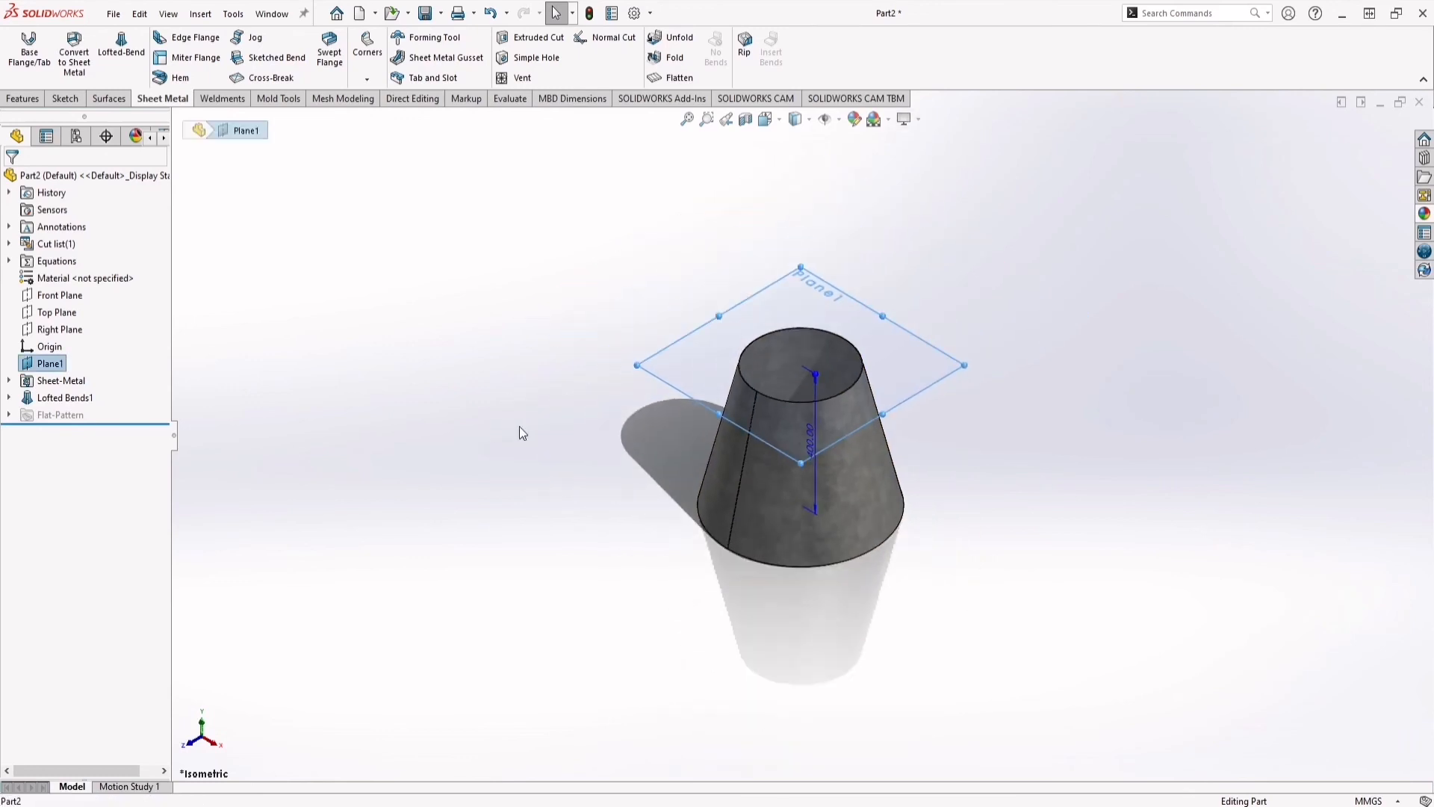
{"action": "scroll", "coordinate": [848, 428], "scroll_direction": "down", "scroll_amount": 2}
{"action": "scroll", "coordinate": [853, 416], "scroll_direction": "down", "scroll_amount": 1}
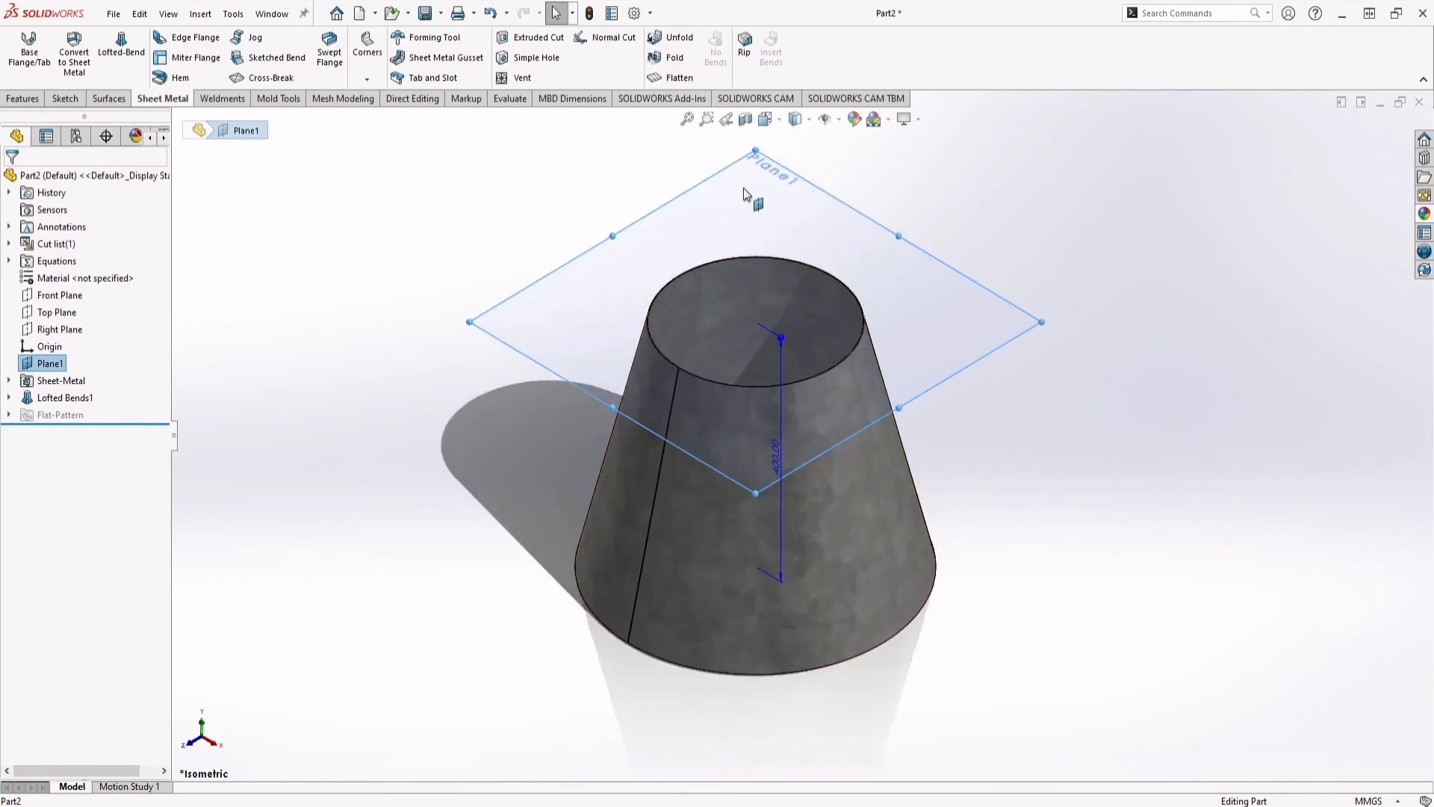
{"action": "left_click", "coordinate": [838, 152]}
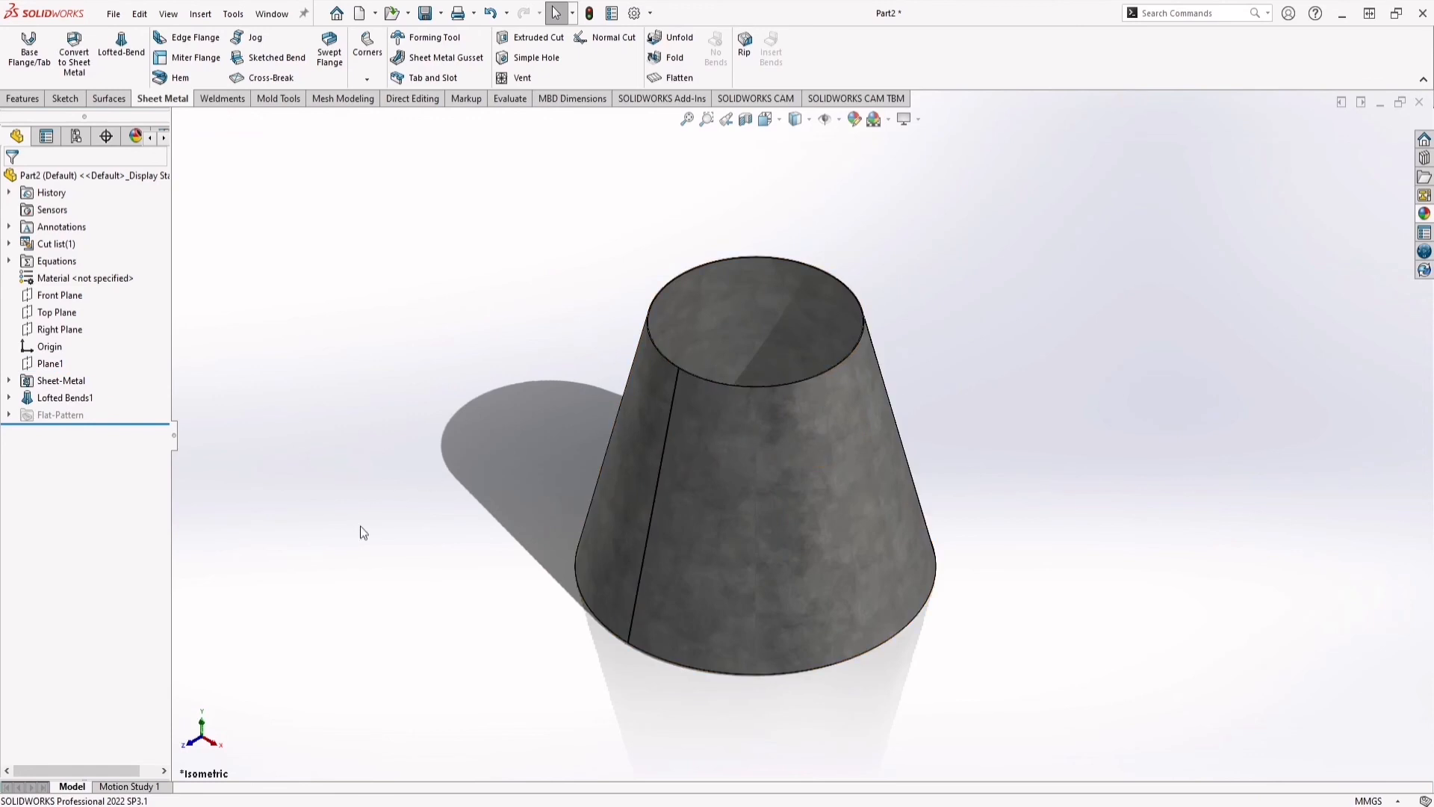
{"action": "scroll", "coordinate": [396, 527], "scroll_direction": "up", "scroll_amount": 4}
{"action": "scroll", "coordinate": [666, 366], "scroll_direction": "down", "scroll_amount": 3}
{"action": "scroll", "coordinate": [1184, 590], "scroll_direction": "down", "scroll_amount": 2}
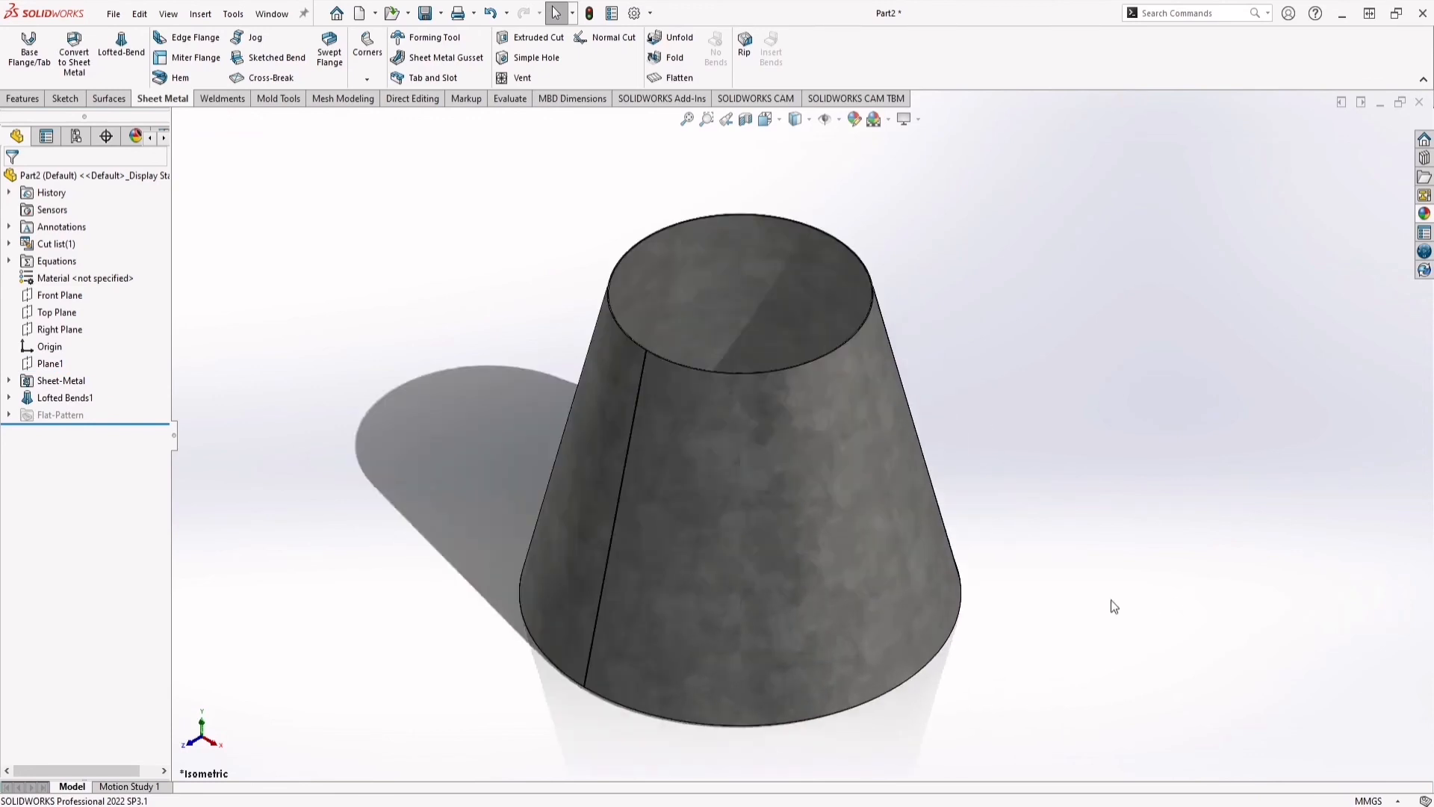
Step: Flatten the lofted-bend cone to examine its flat pattern and return it to the folded state
{"action": "middle_click_drag", "start_coordinate": [719, 549], "coordinate": [706, 642]}
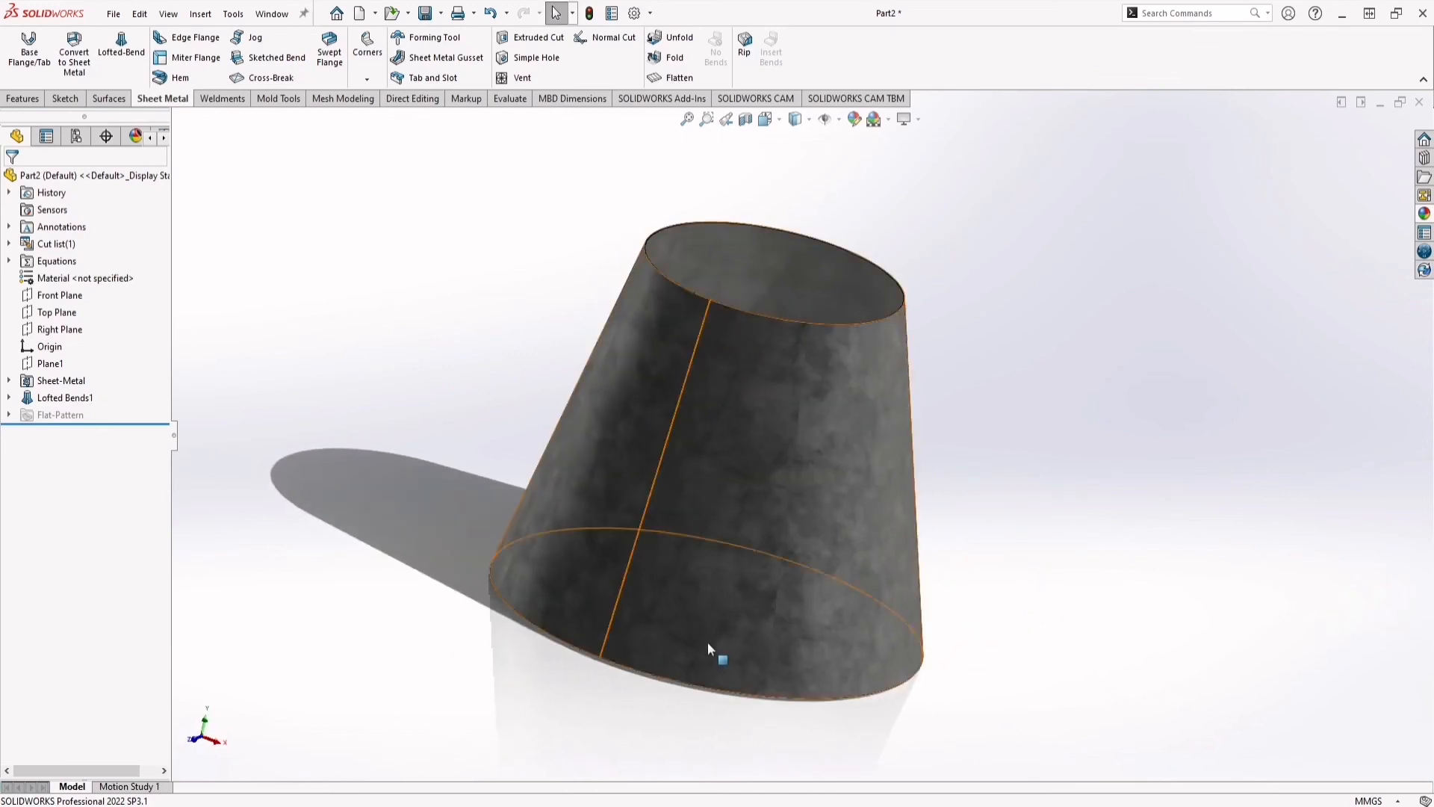
{"action": "left_click", "coordinate": [662, 77]}
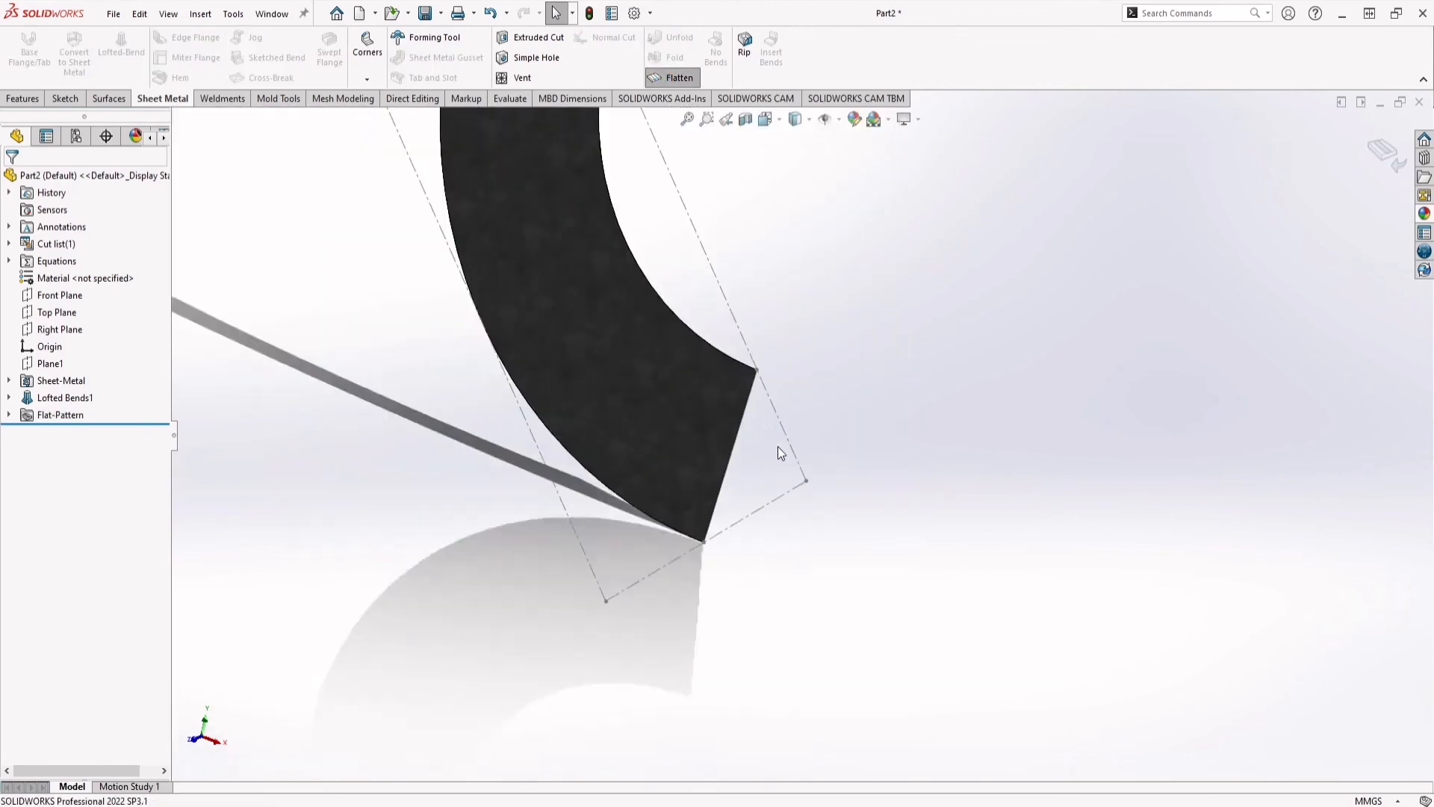
{"action": "middle_click_drag", "start_coordinate": [701, 362], "coordinate": [697, 508]}
{"action": "left_click", "coordinate": [1385, 153]}
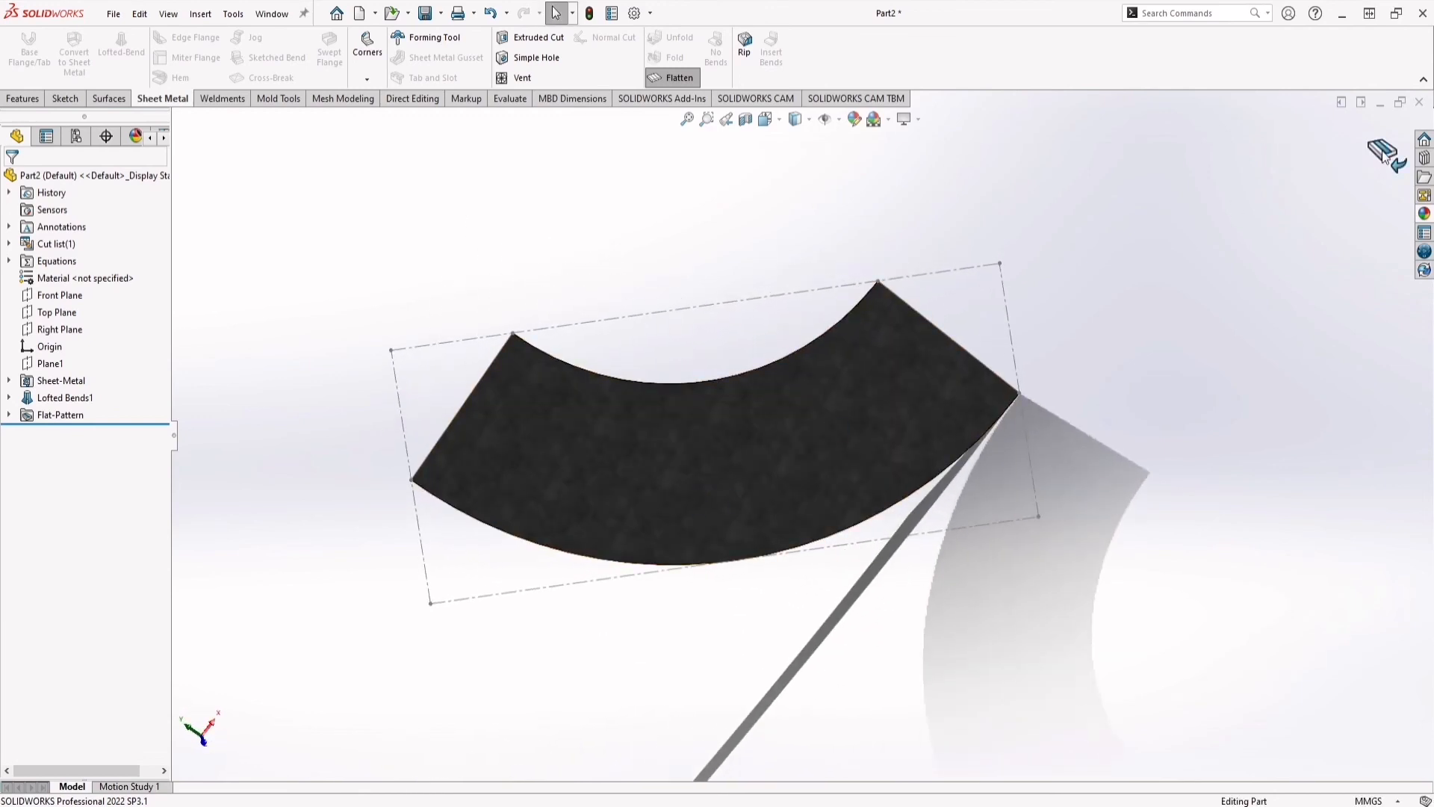
{"action": "scroll", "coordinate": [998, 274], "scroll_direction": "up", "scroll_amount": 3}
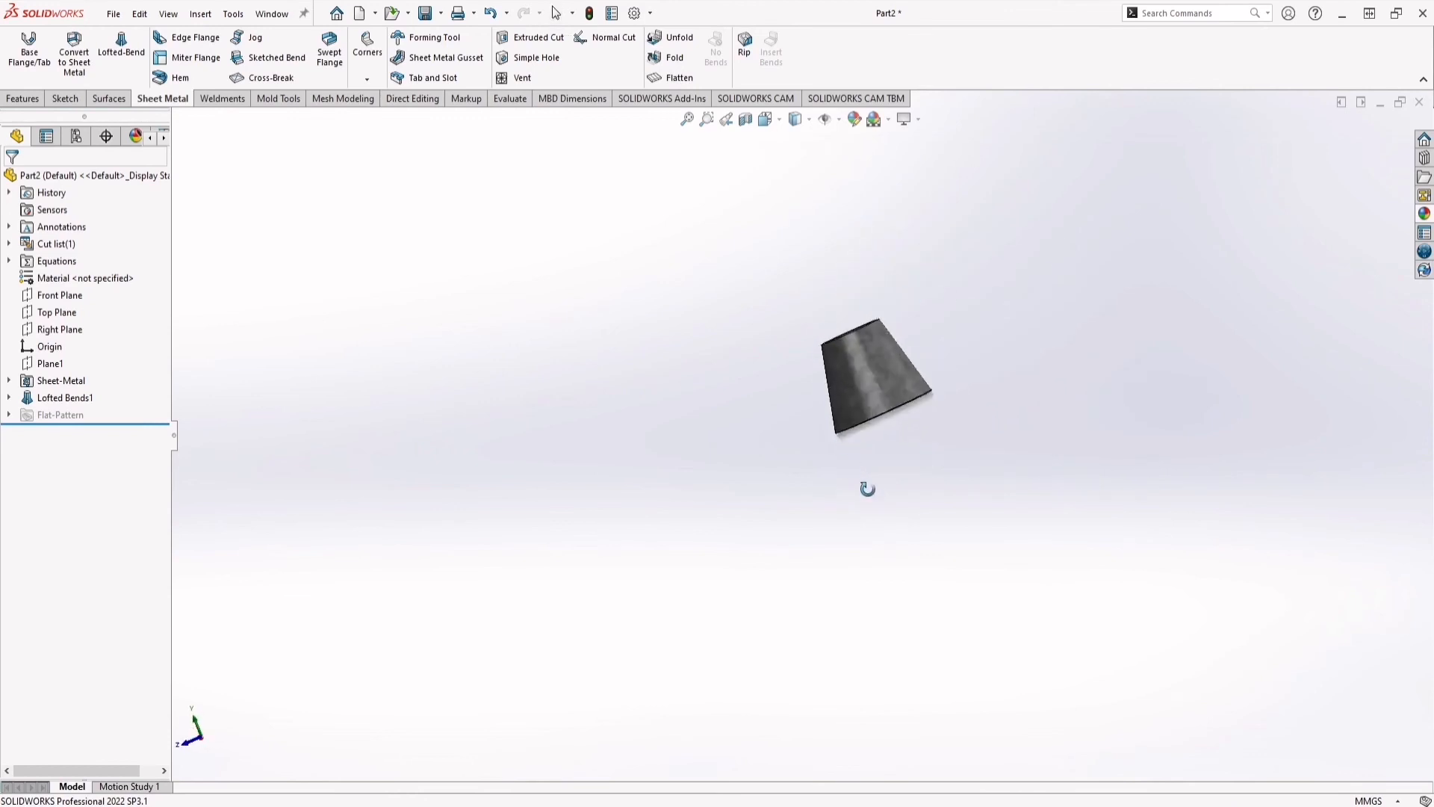